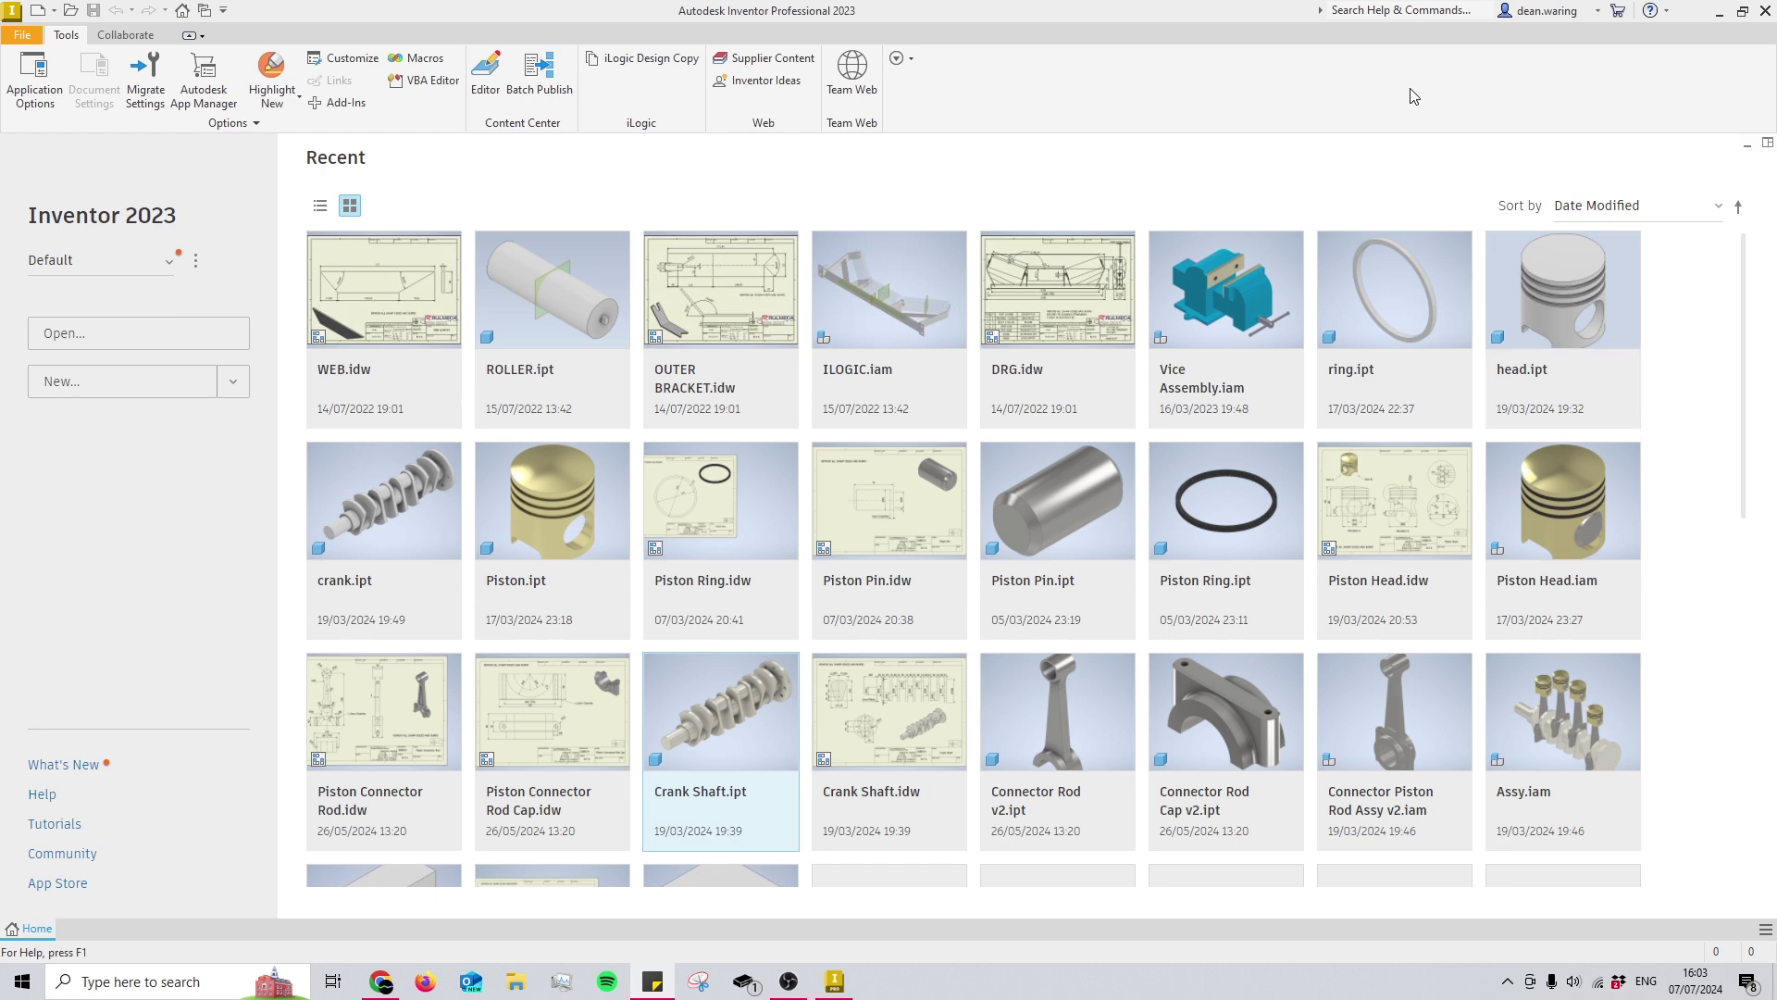
# - Open the Piston Head.iam assembly from the recent files
pyautogui.click(170, 383)
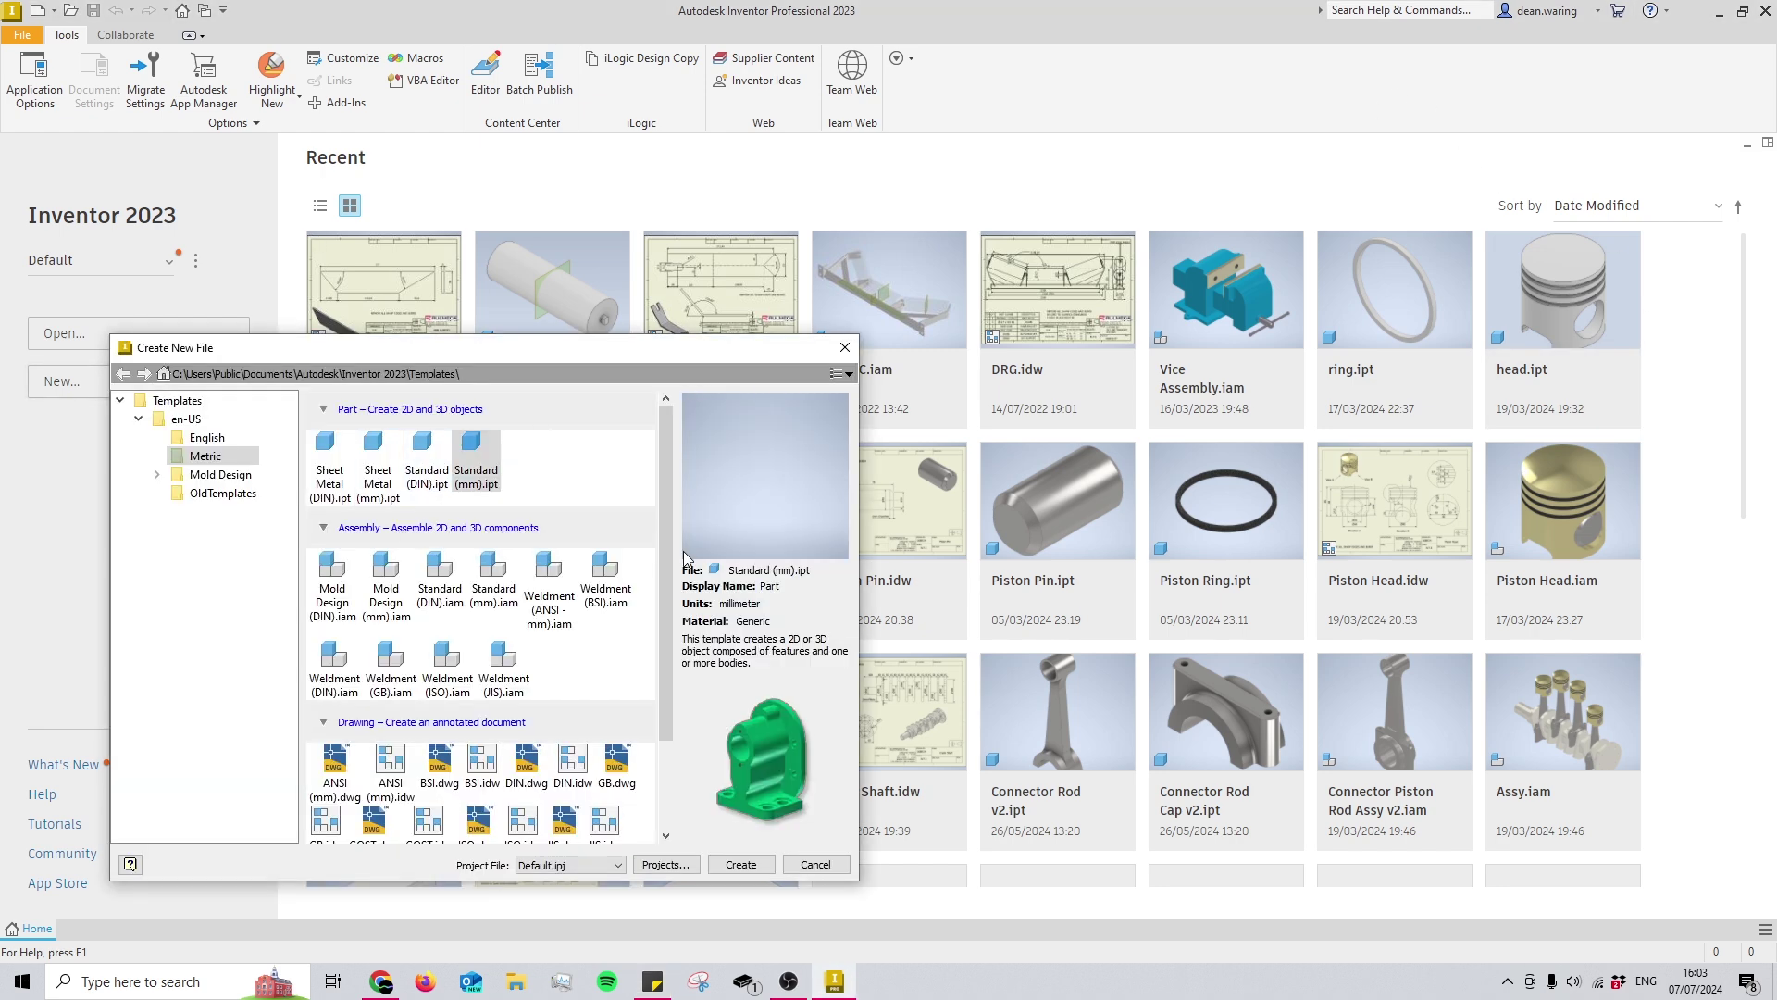
pyautogui.click(844, 347)
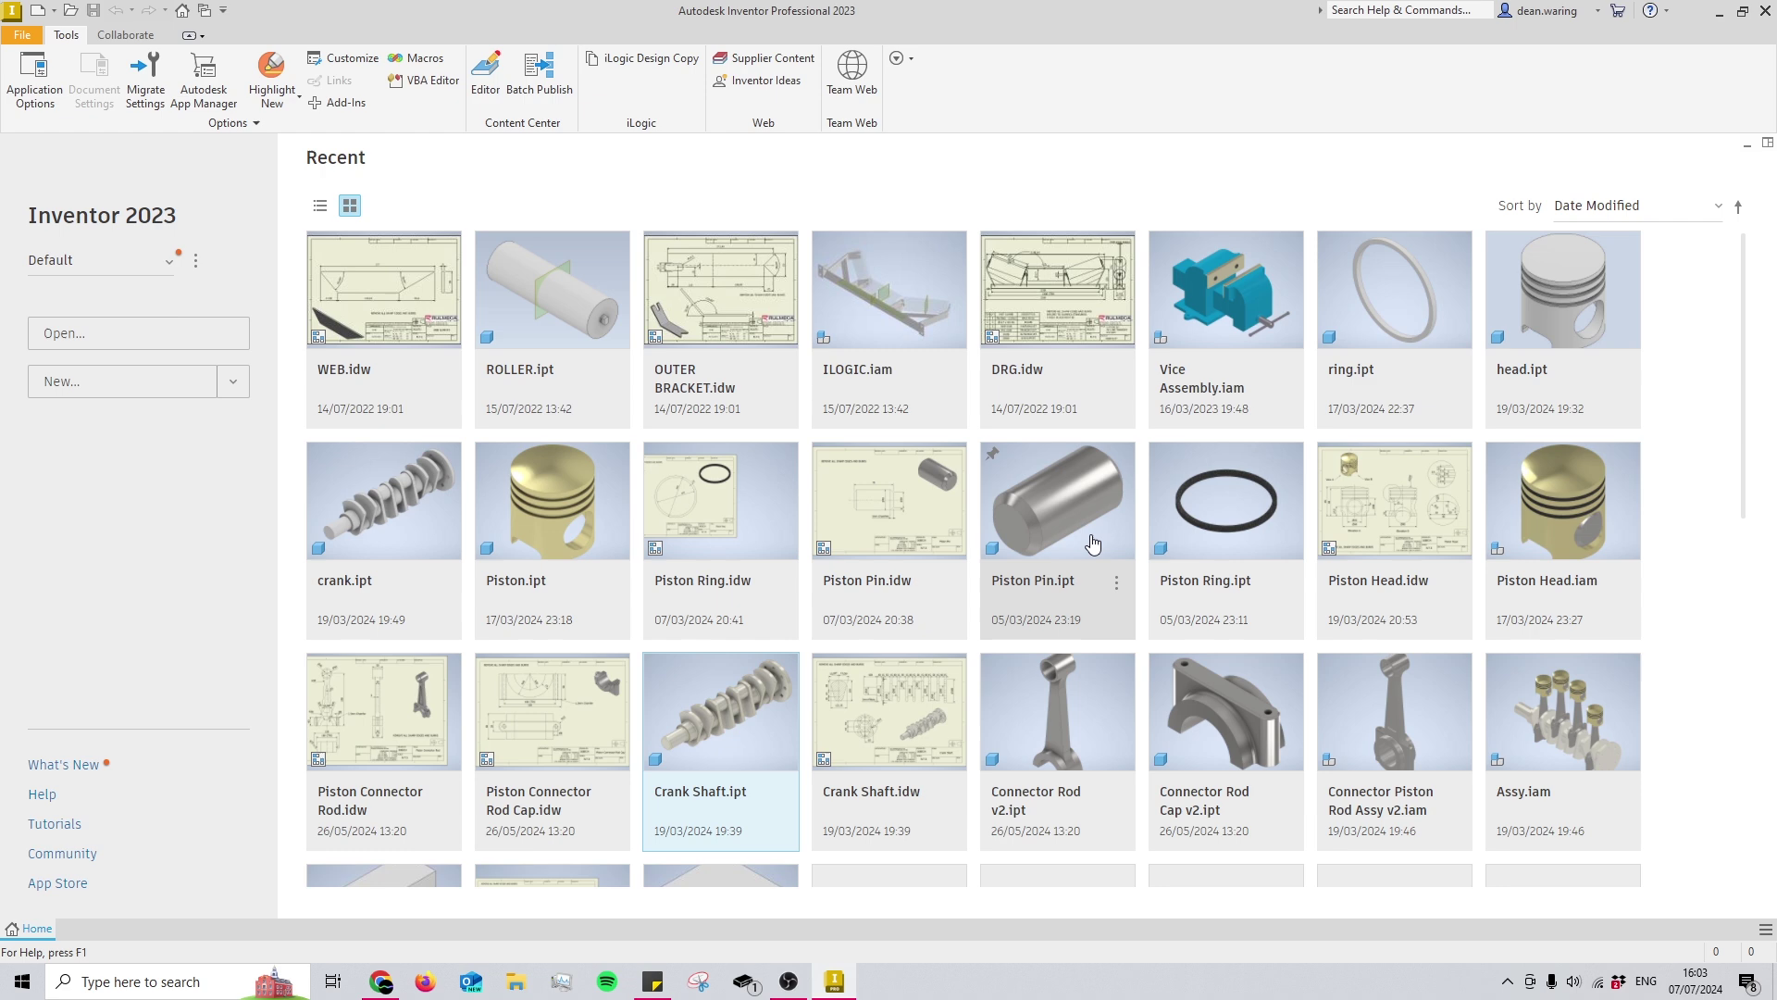
pyautogui.click(1527, 537)
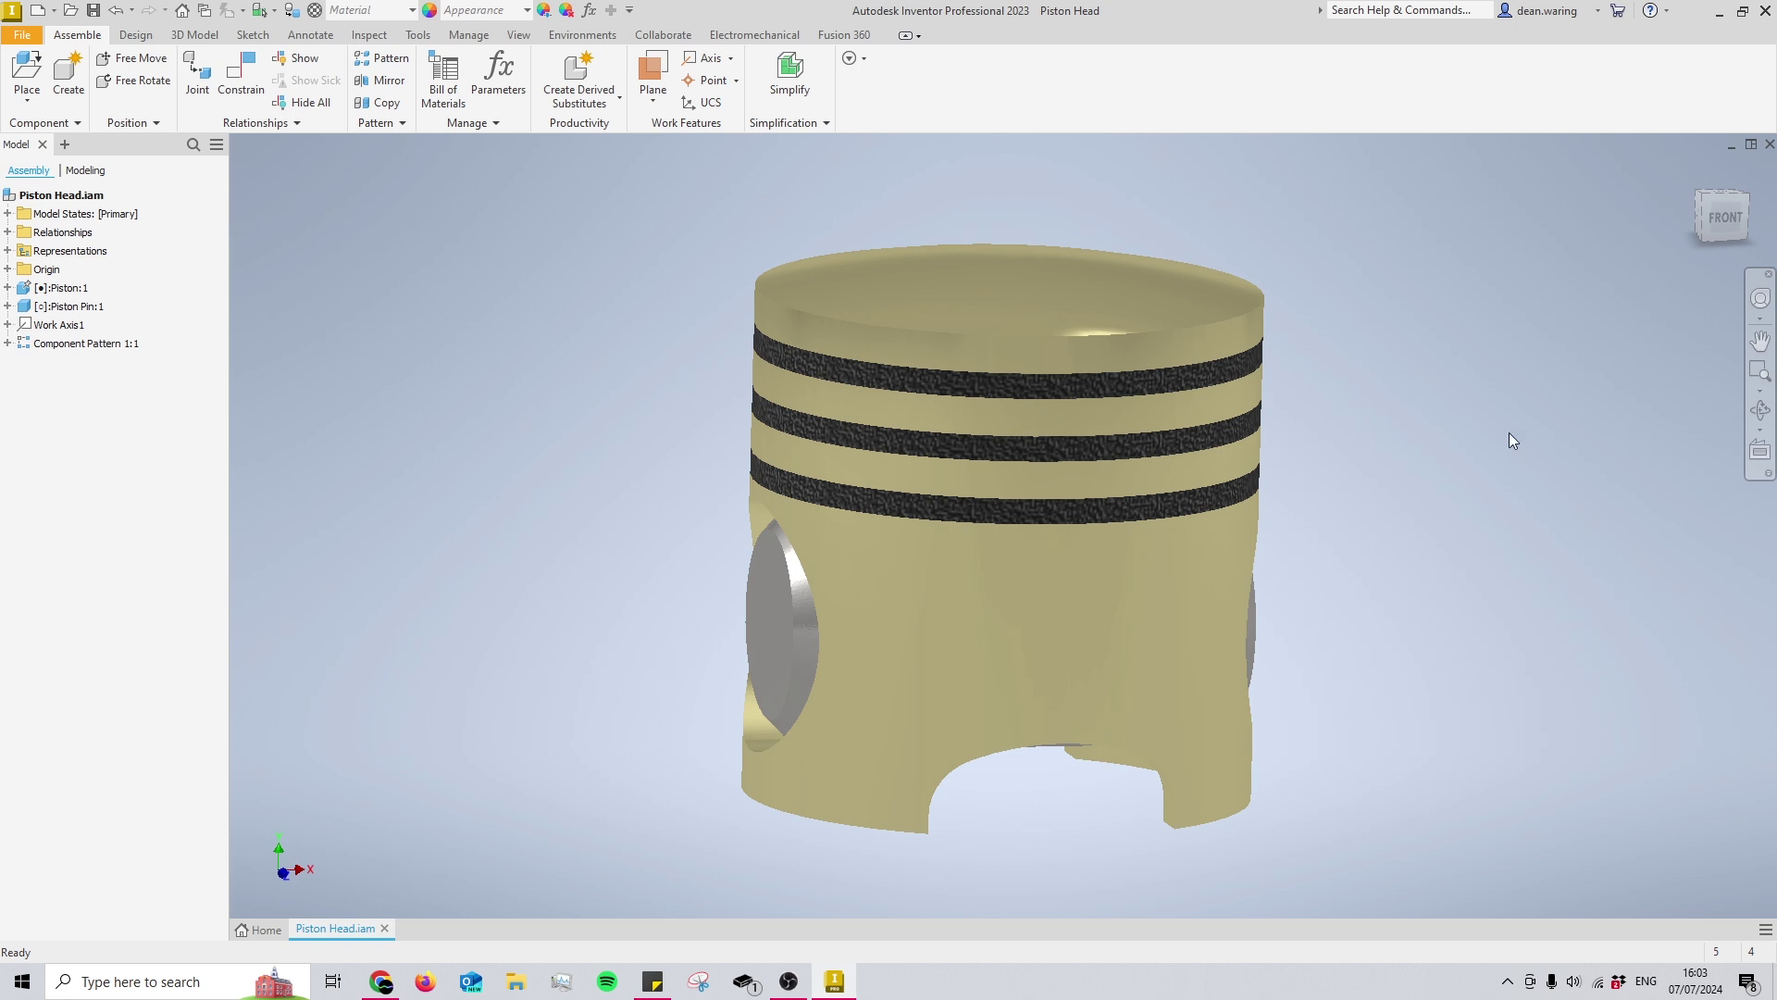
# - Orbit the piston head assembly to examine its crown, rings and pin from several angles, including a straight left view
pyautogui.press('F4')
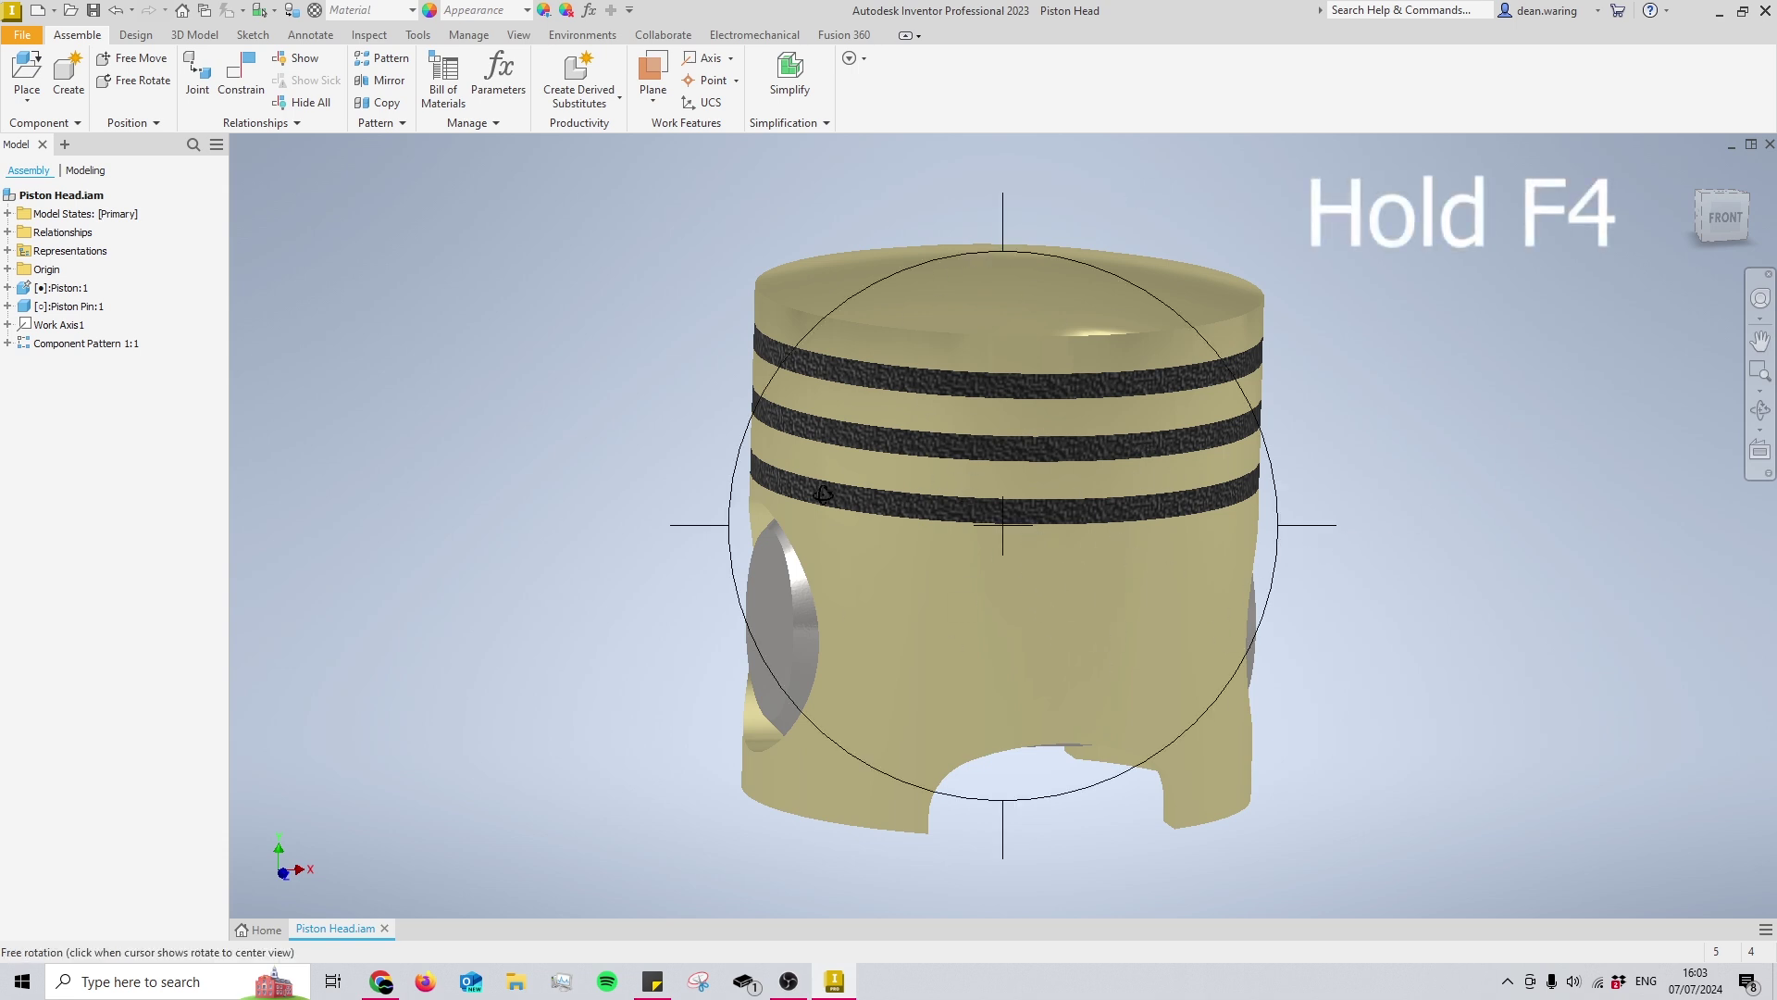
pyautogui.press('F4')
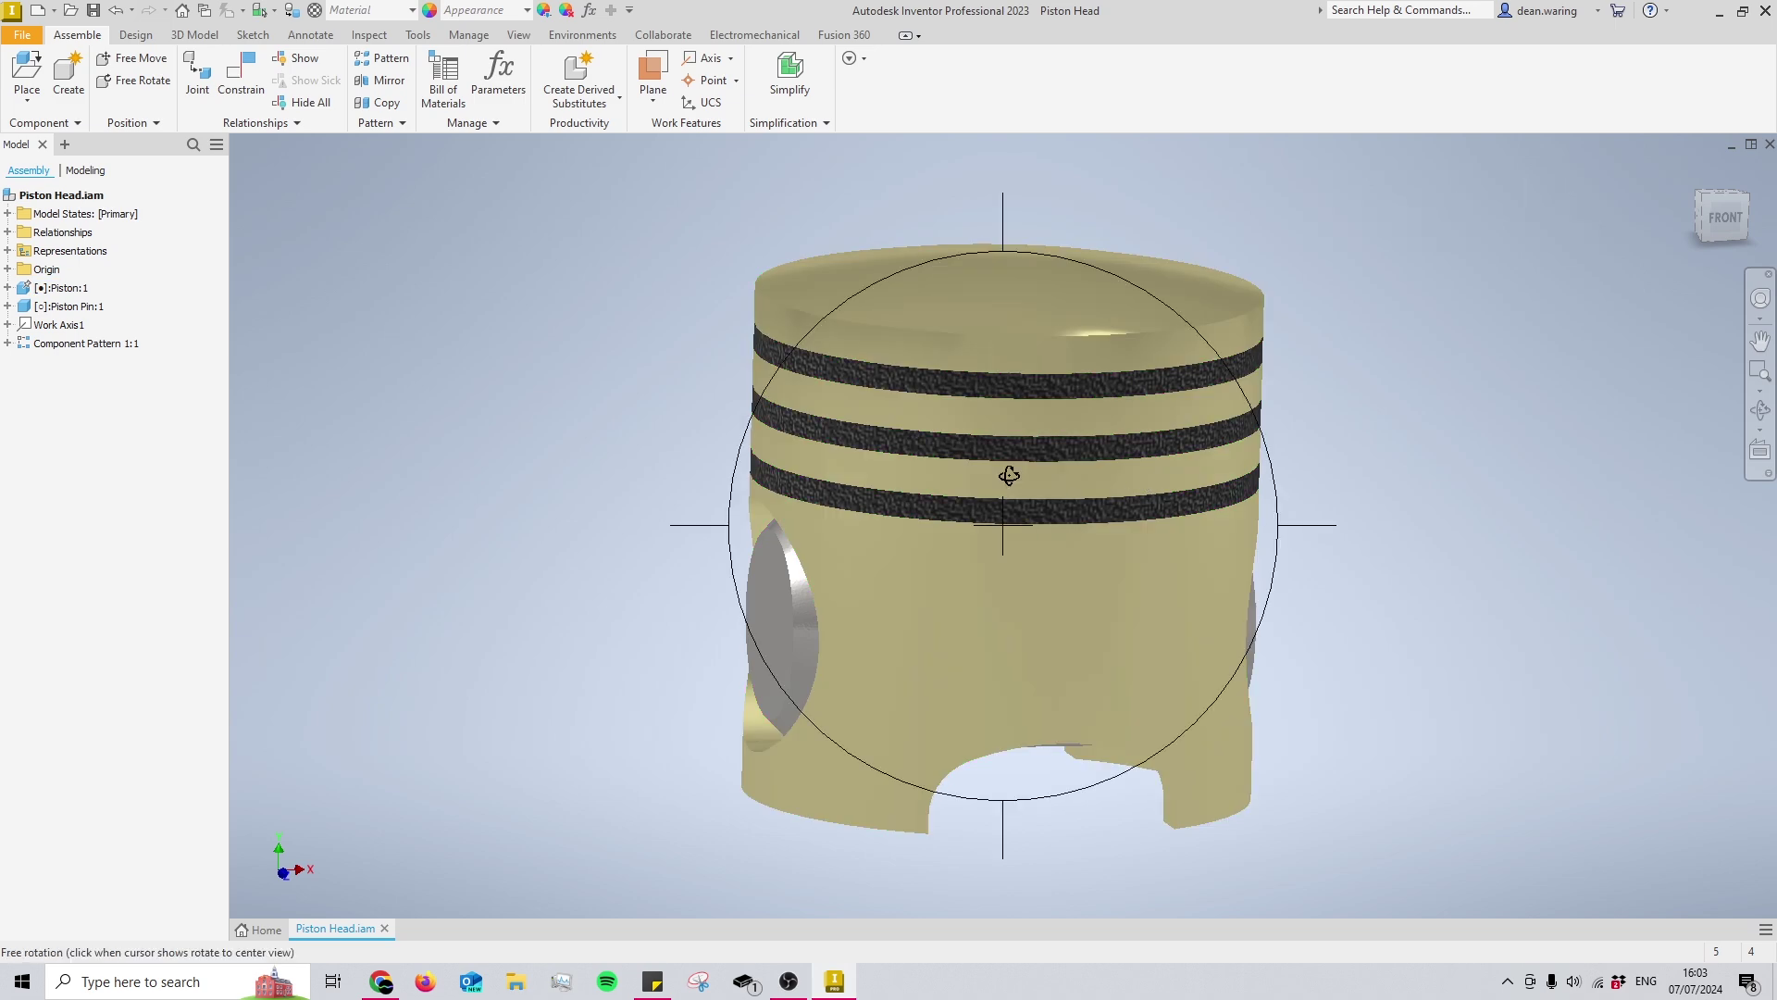
pyautogui.moveTo(960, 524)
pyautogui.mouseDown()
pyautogui.moveTo(969, 406)
pyautogui.moveTo(766, 408)
pyautogui.moveTo(1071, 303)
pyautogui.moveTo(1087, 448)
pyautogui.moveTo(977, 496)
pyautogui.mouseUp()
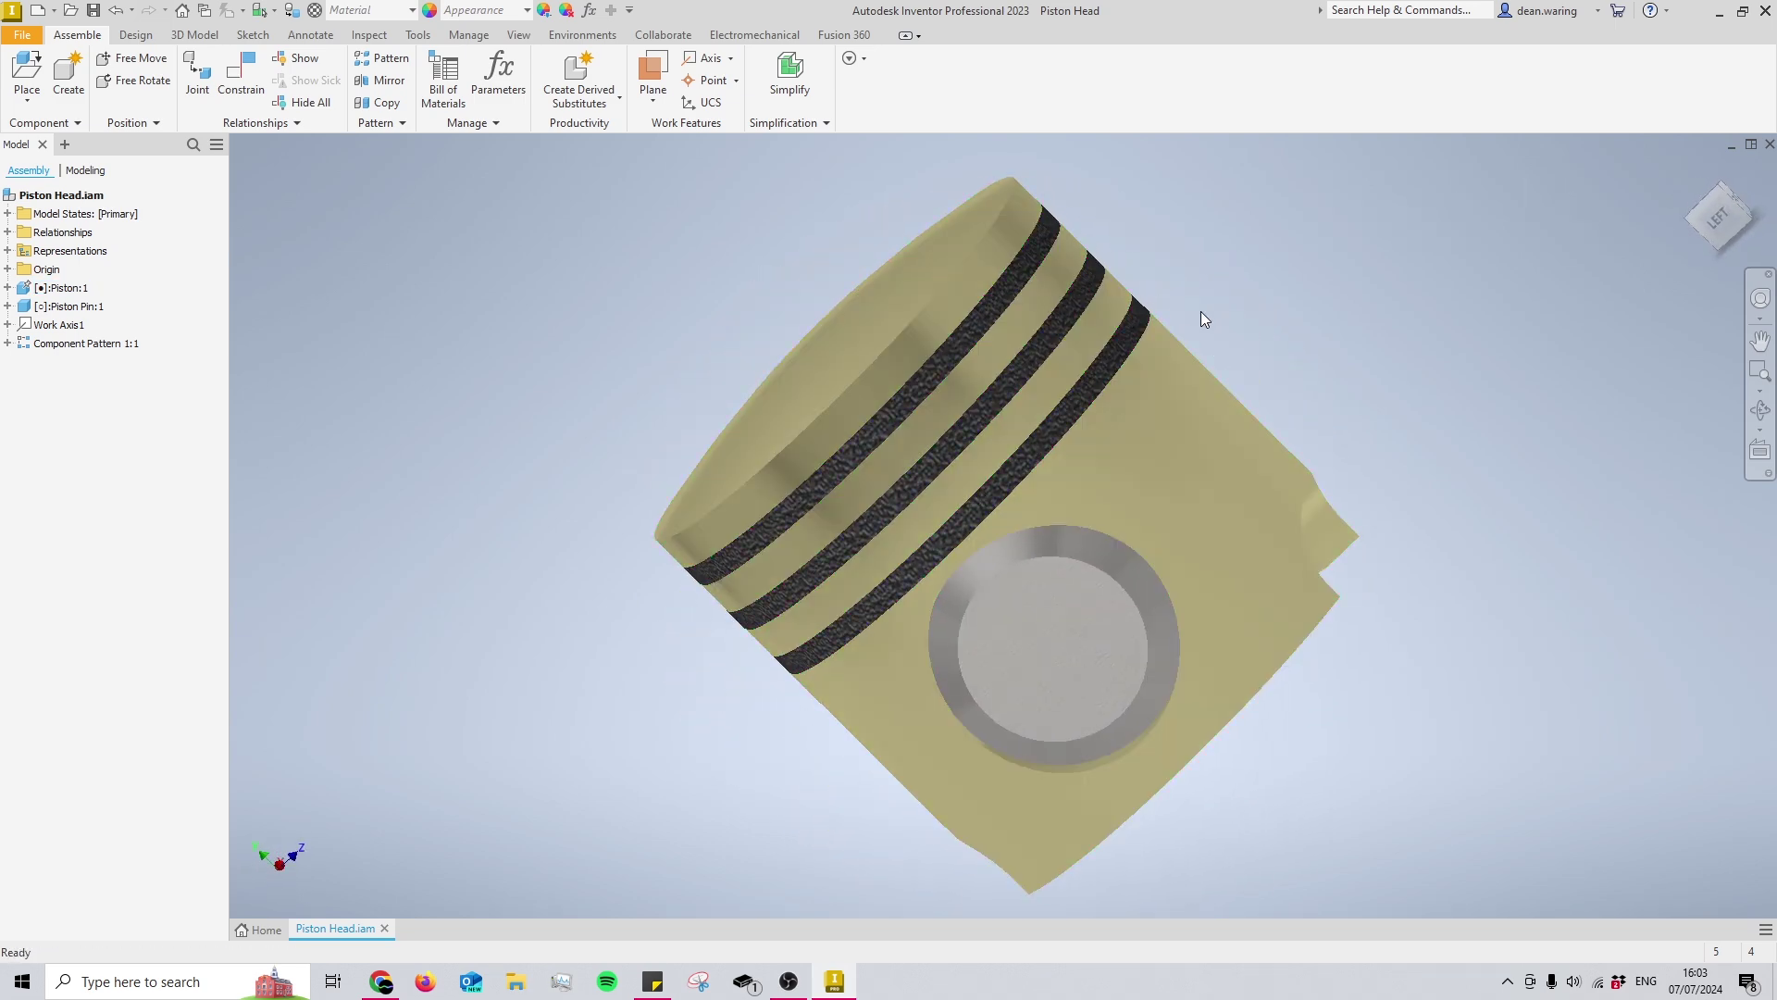
pyautogui.click(1711, 202)
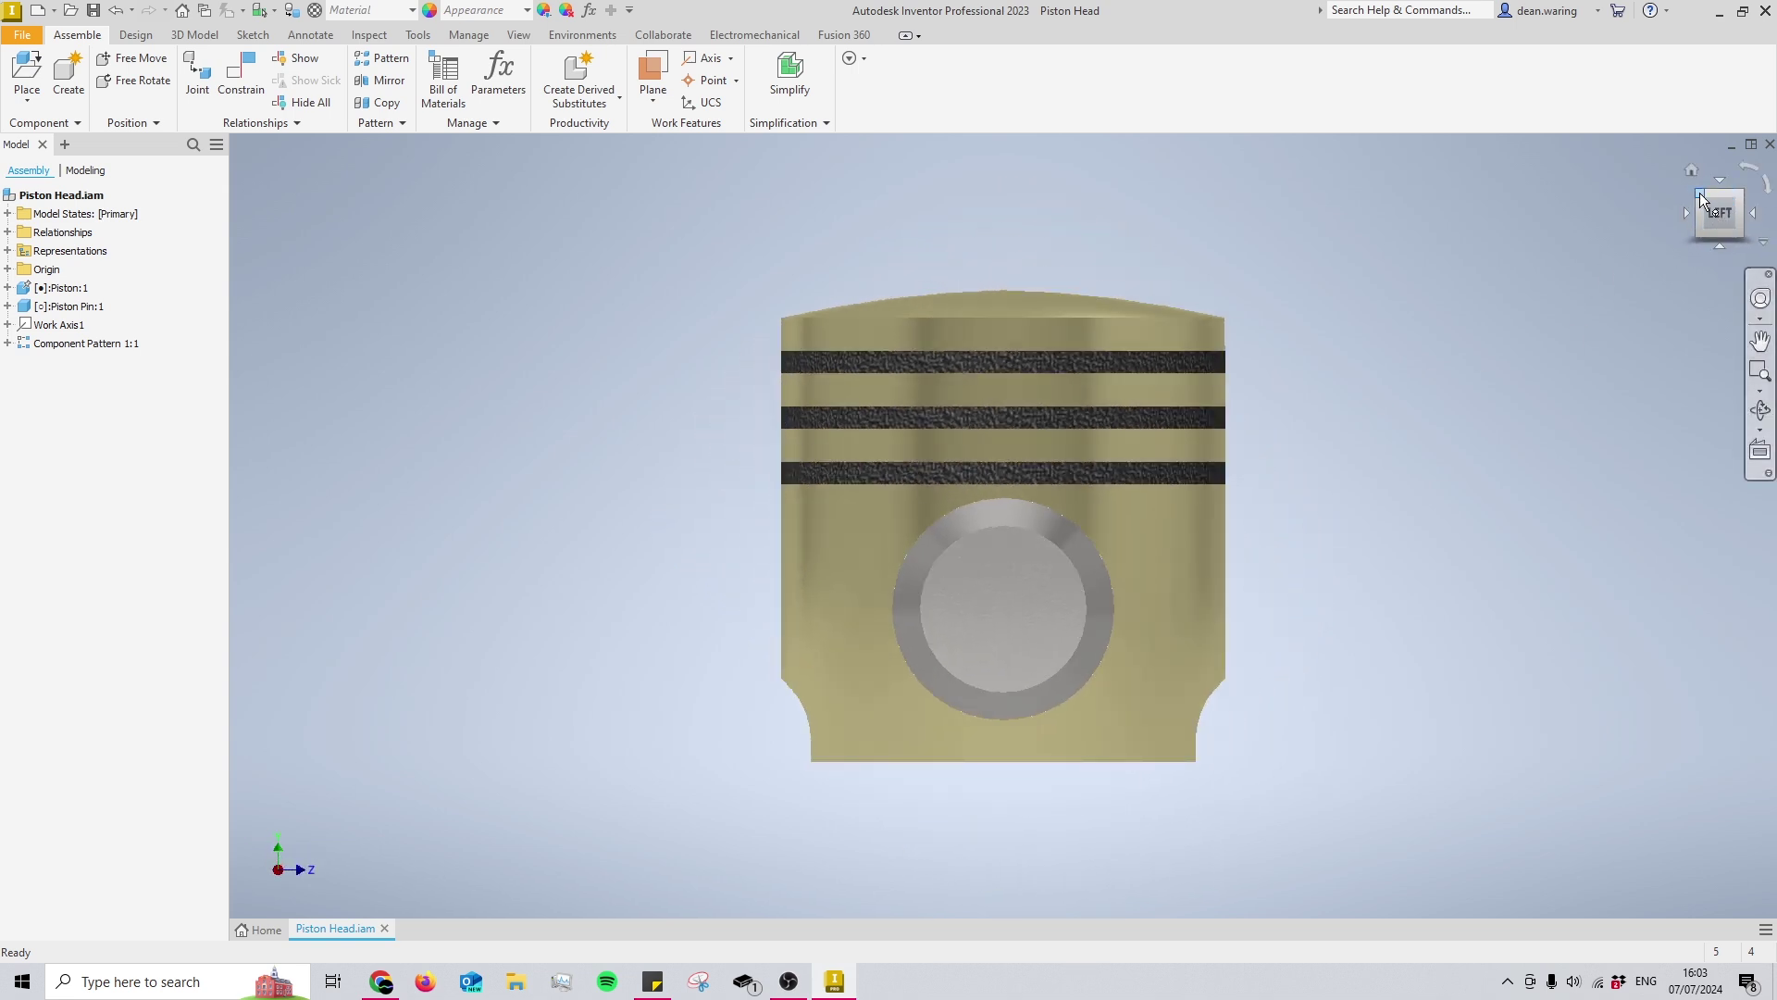
pyautogui.click(1700, 195)
pyautogui.moveTo(1240, 444)
pyautogui.keyDown('shift'); pyautogui.mouseDown(button='middle')
pyautogui.moveTo(1149, 484)
pyautogui.moveTo(1177, 474)
pyautogui.mouseUp(button='middle'); pyautogui.keyUp('shift')
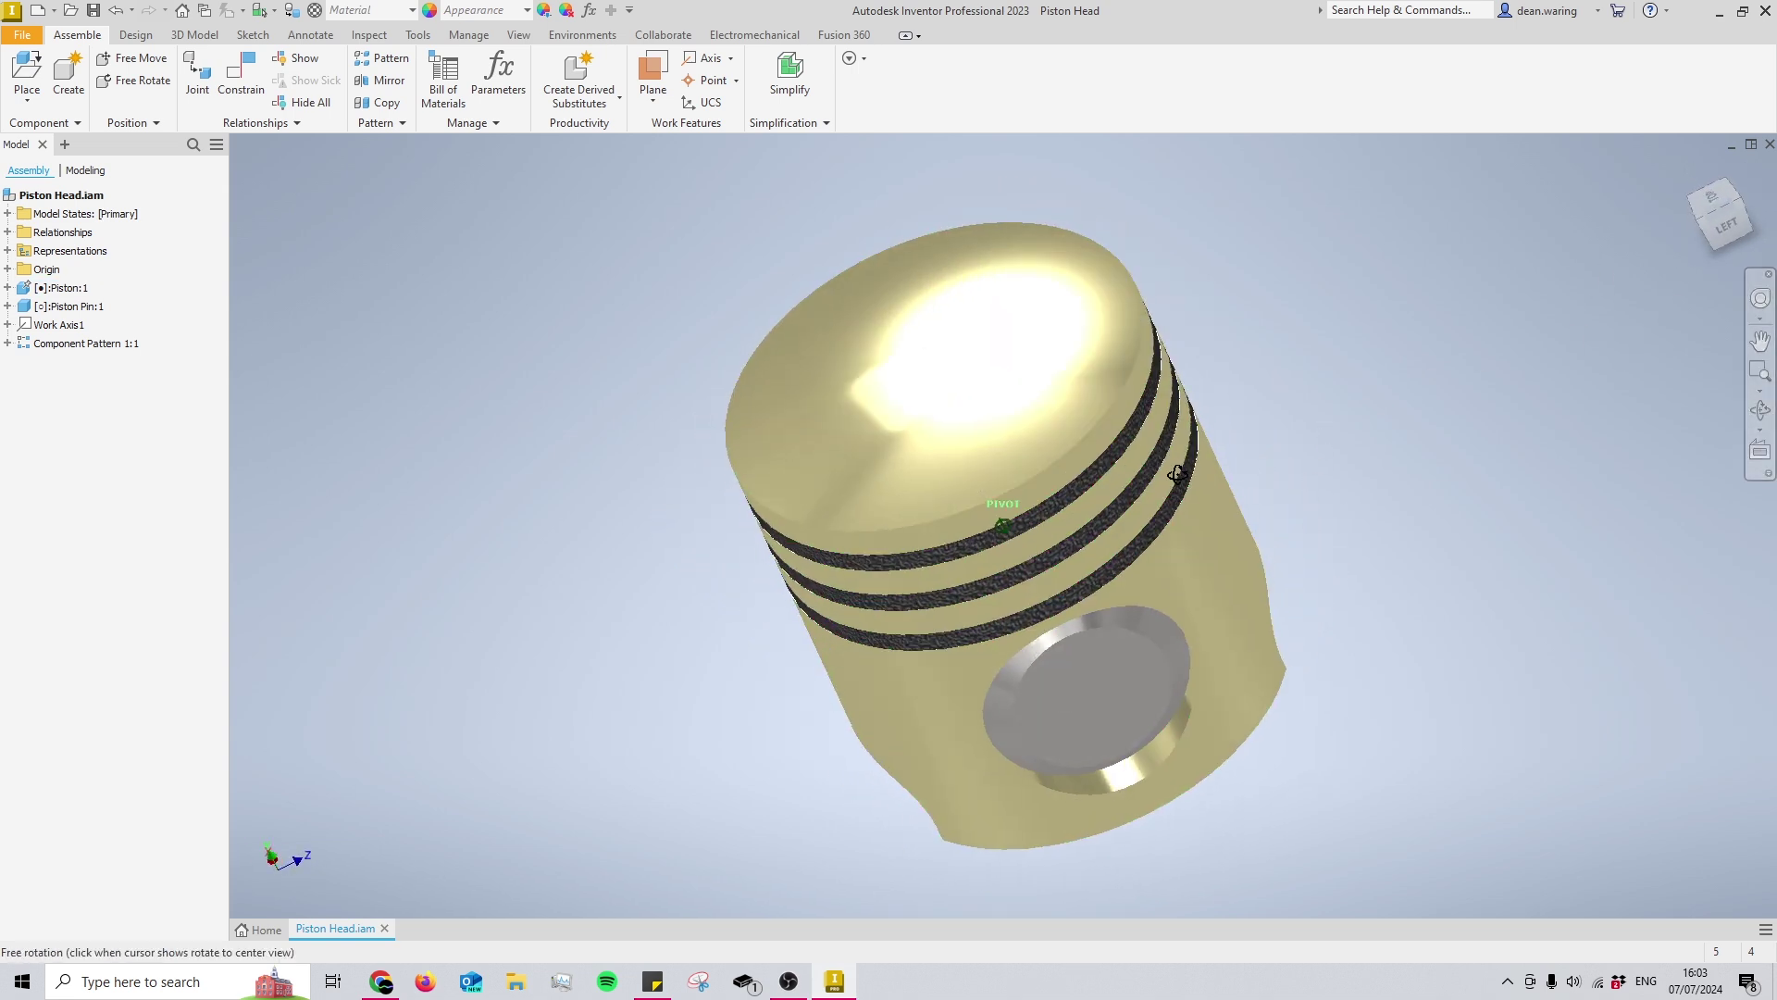
pyautogui.moveTo(1177, 474); pyautogui.dragTo(1286, 463)
pyautogui.moveTo(1321, 528); pyautogui.dragTo(1175, 596)
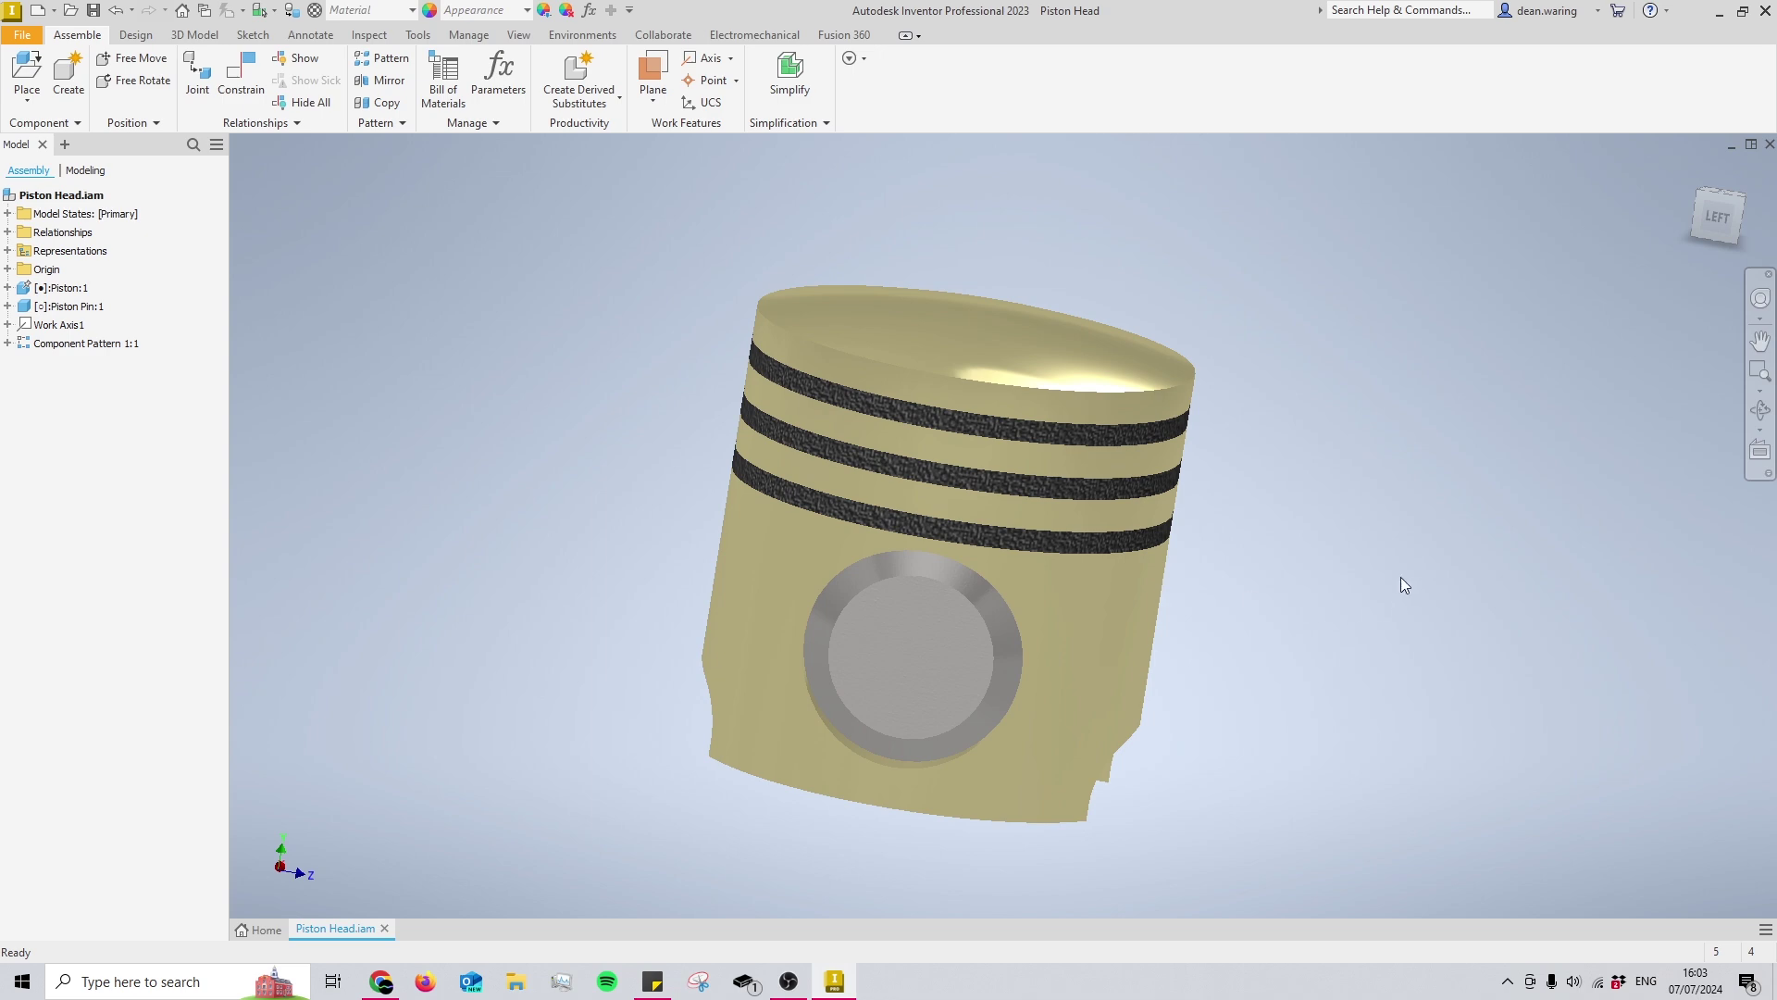
# - Leave the piston head assembly and create a new metric part from the Standard (mm).ipt template
pyautogui.hotkey('ctrl', 'z')
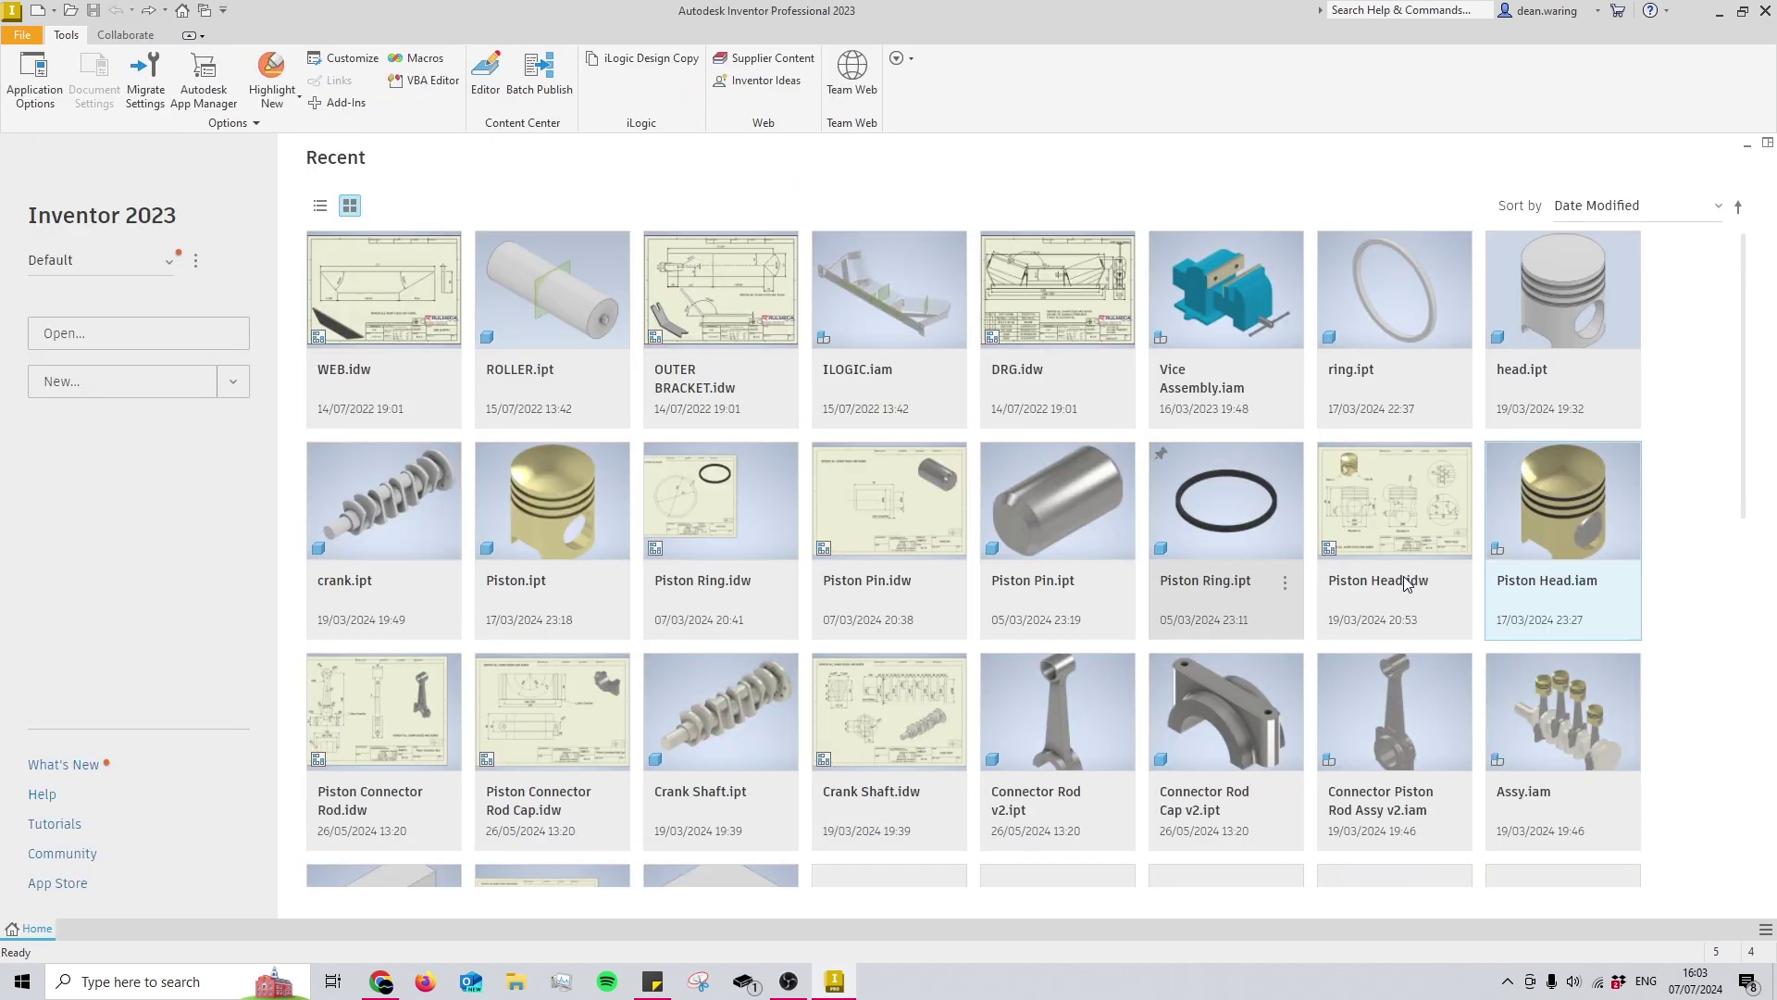
pyautogui.click(135, 382)
pyautogui.doubleClick(467, 449)
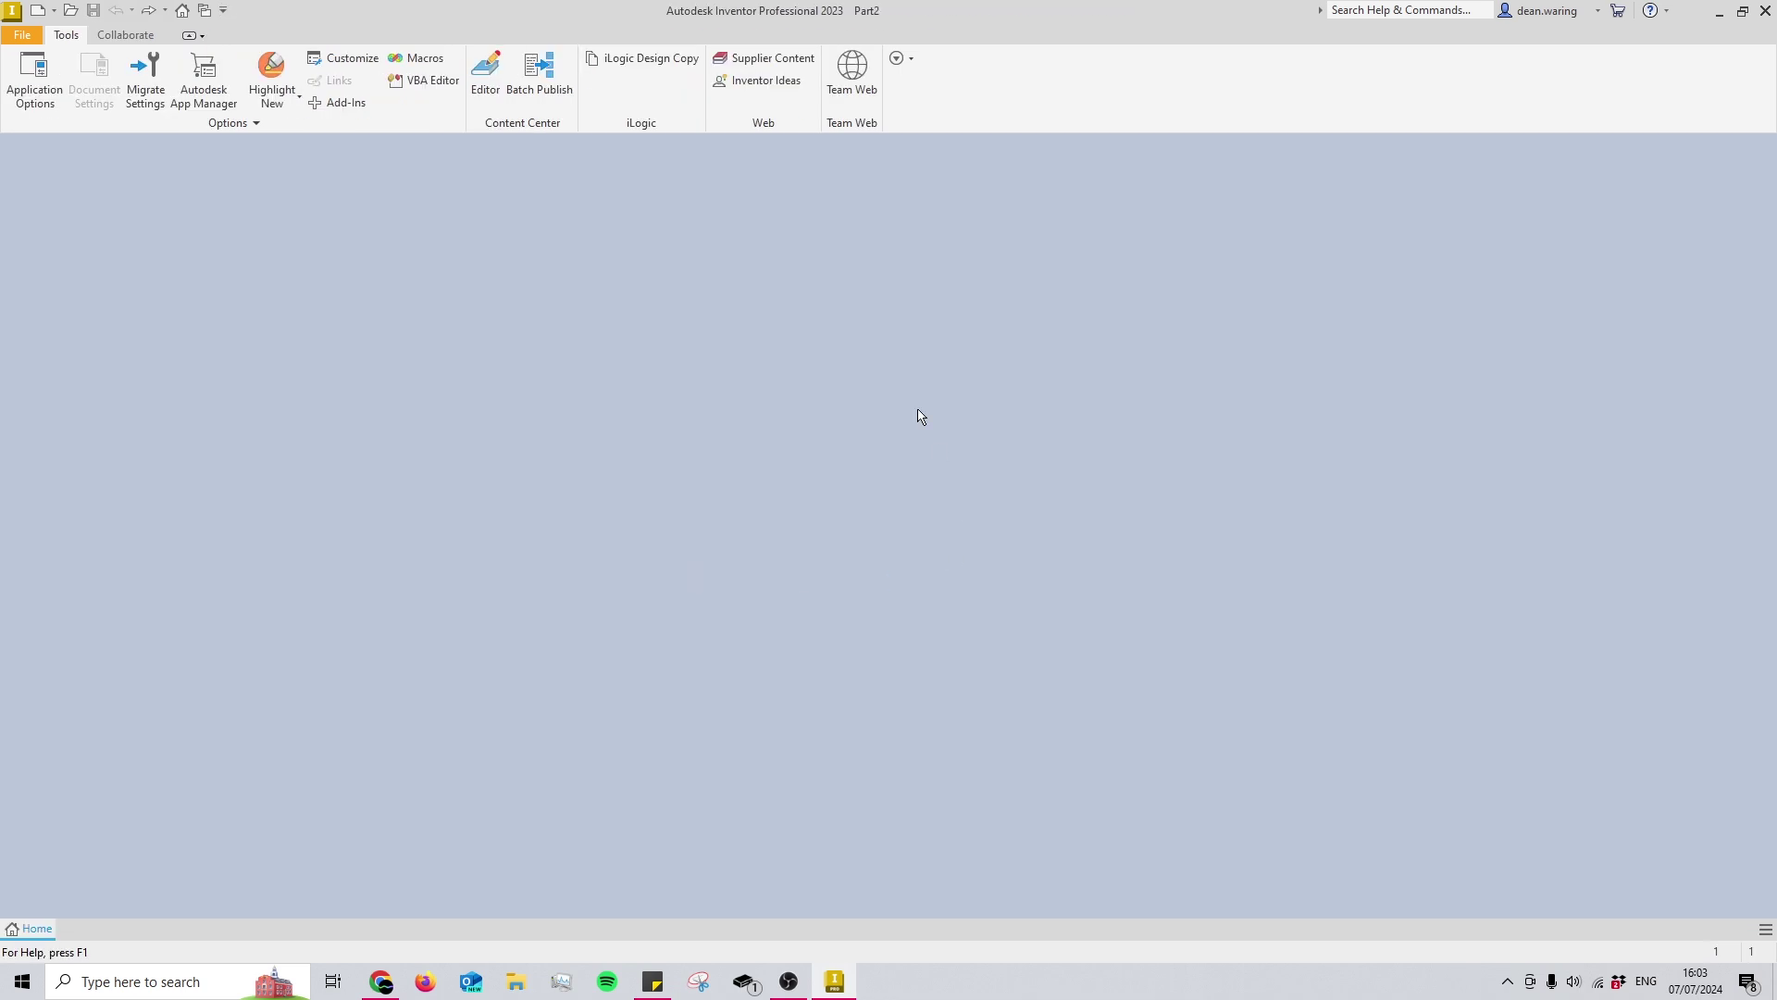
# - Start a 2D sketch on the front plane and draw a center point circle slightly off the origin
pyautogui.click(868, 317)
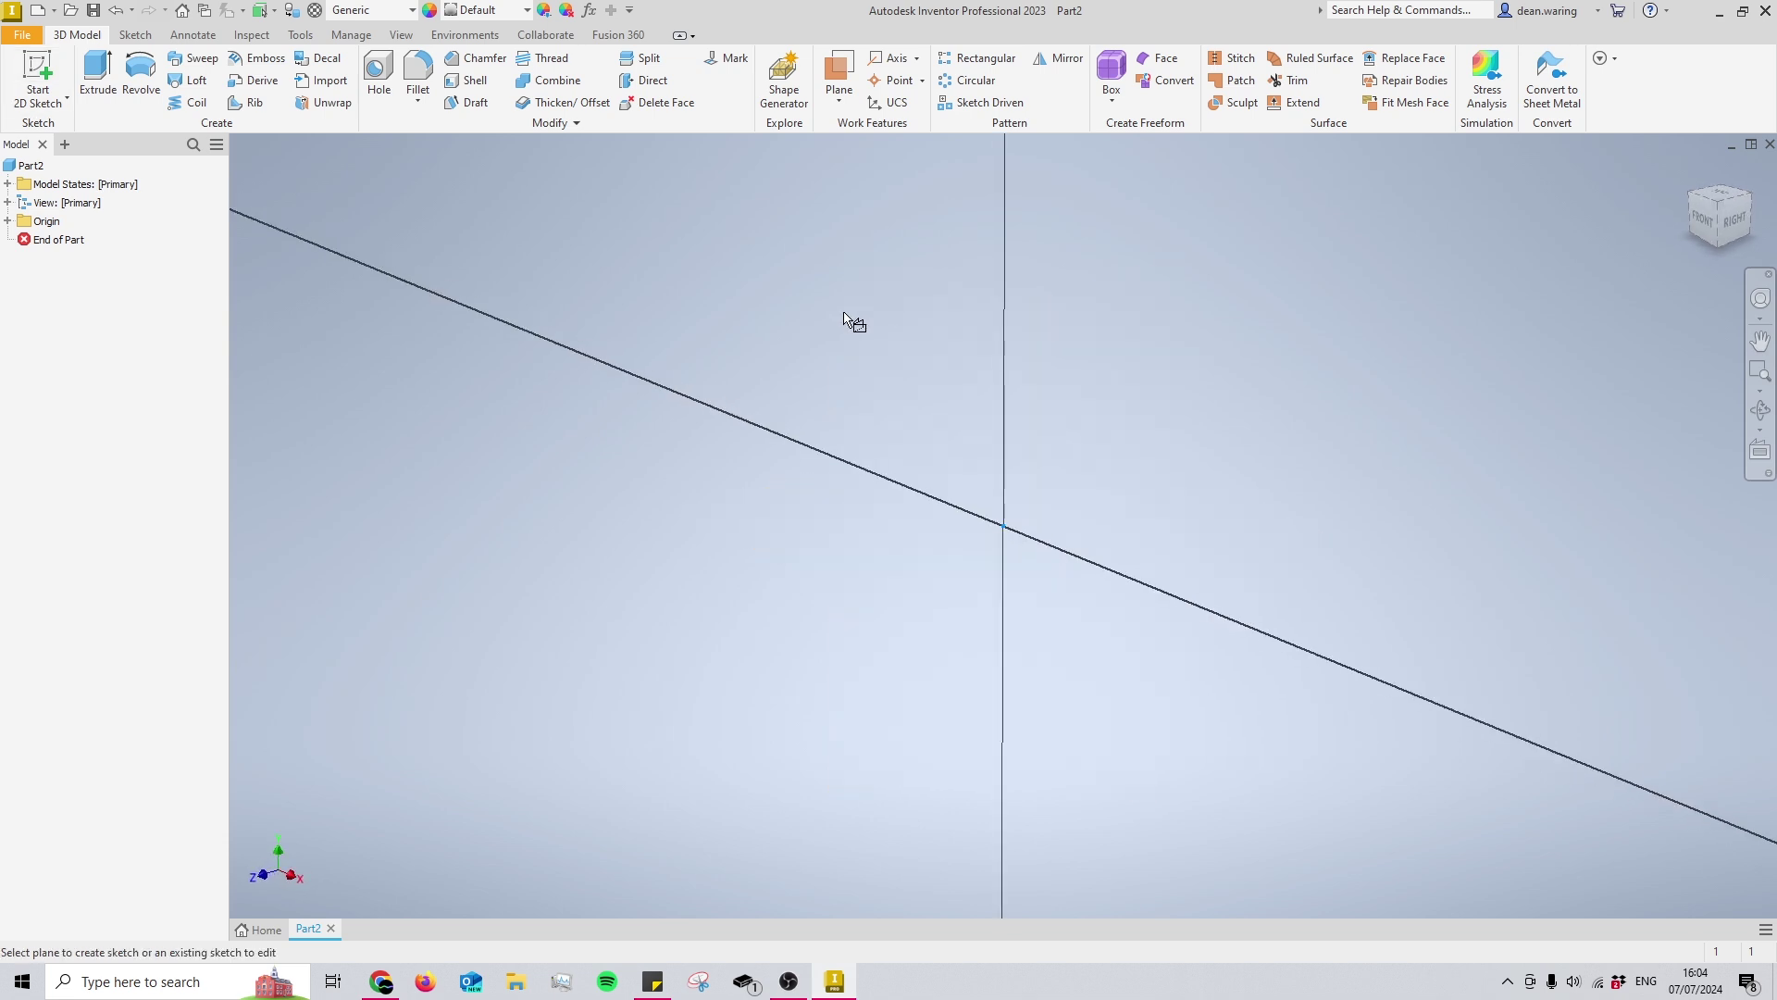
pyautogui.rightClick(804, 310)
pyautogui.click(720, 284)
pyautogui.click(1022, 458)
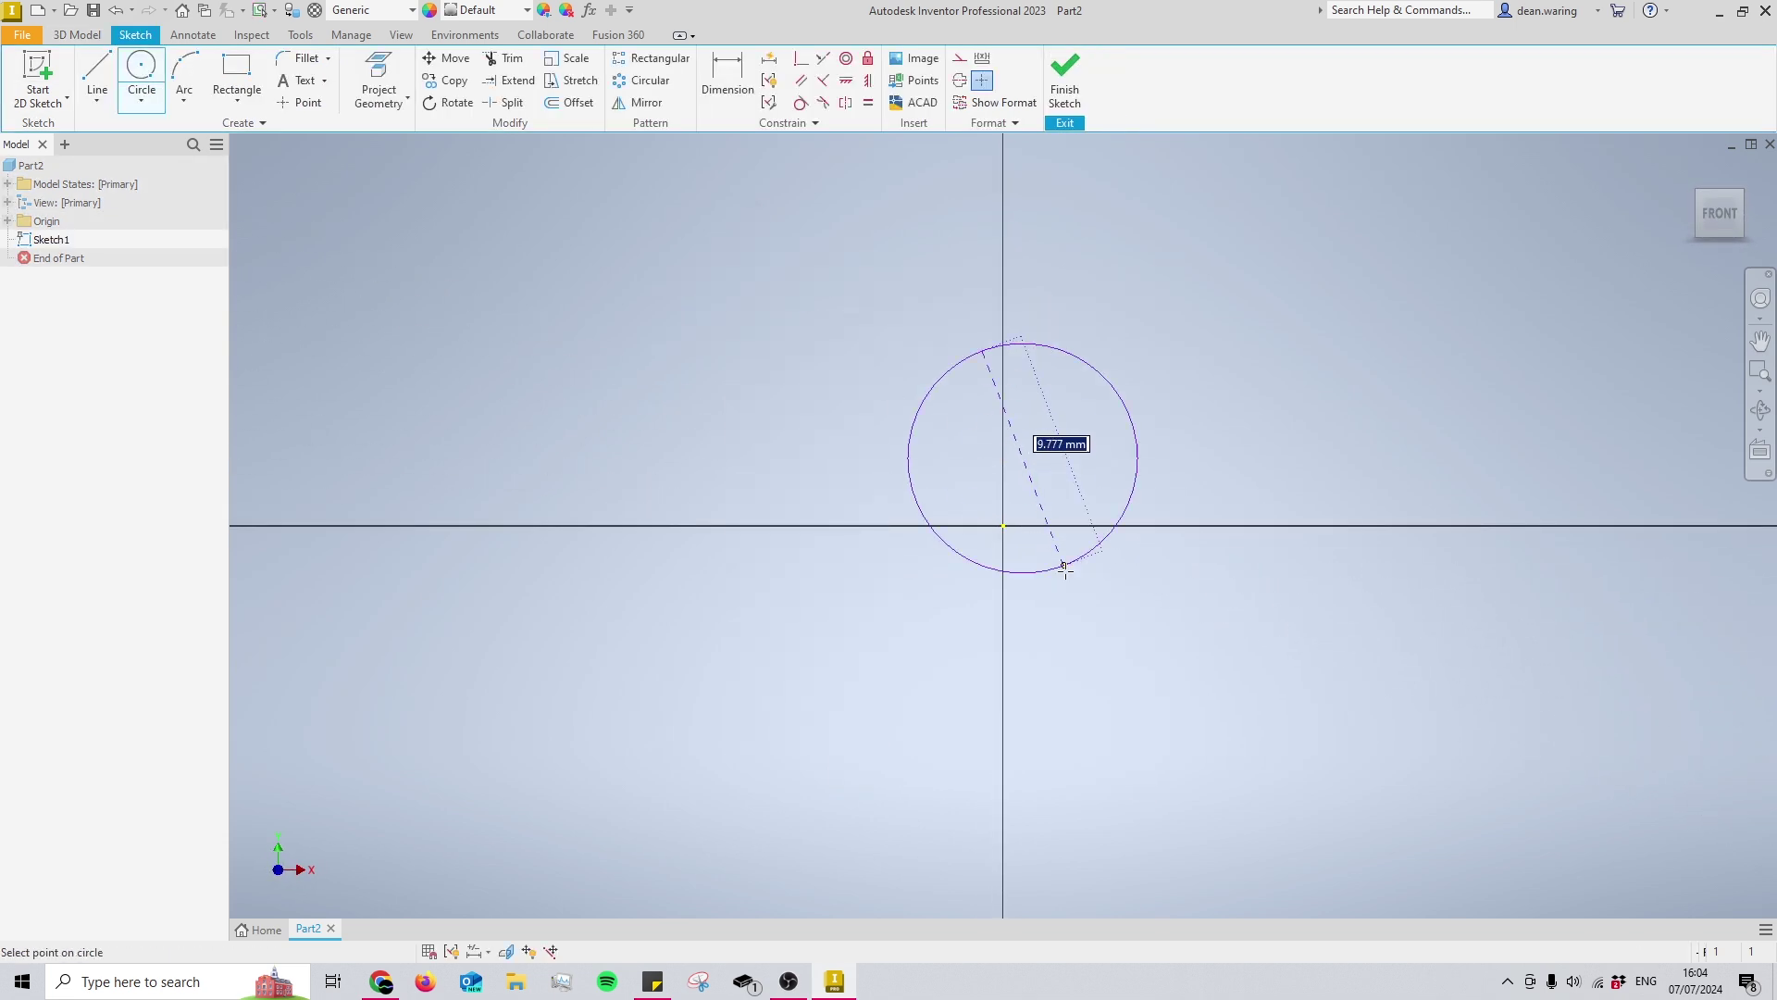
pyautogui.click(1082, 616)
pyautogui.press('Escape')
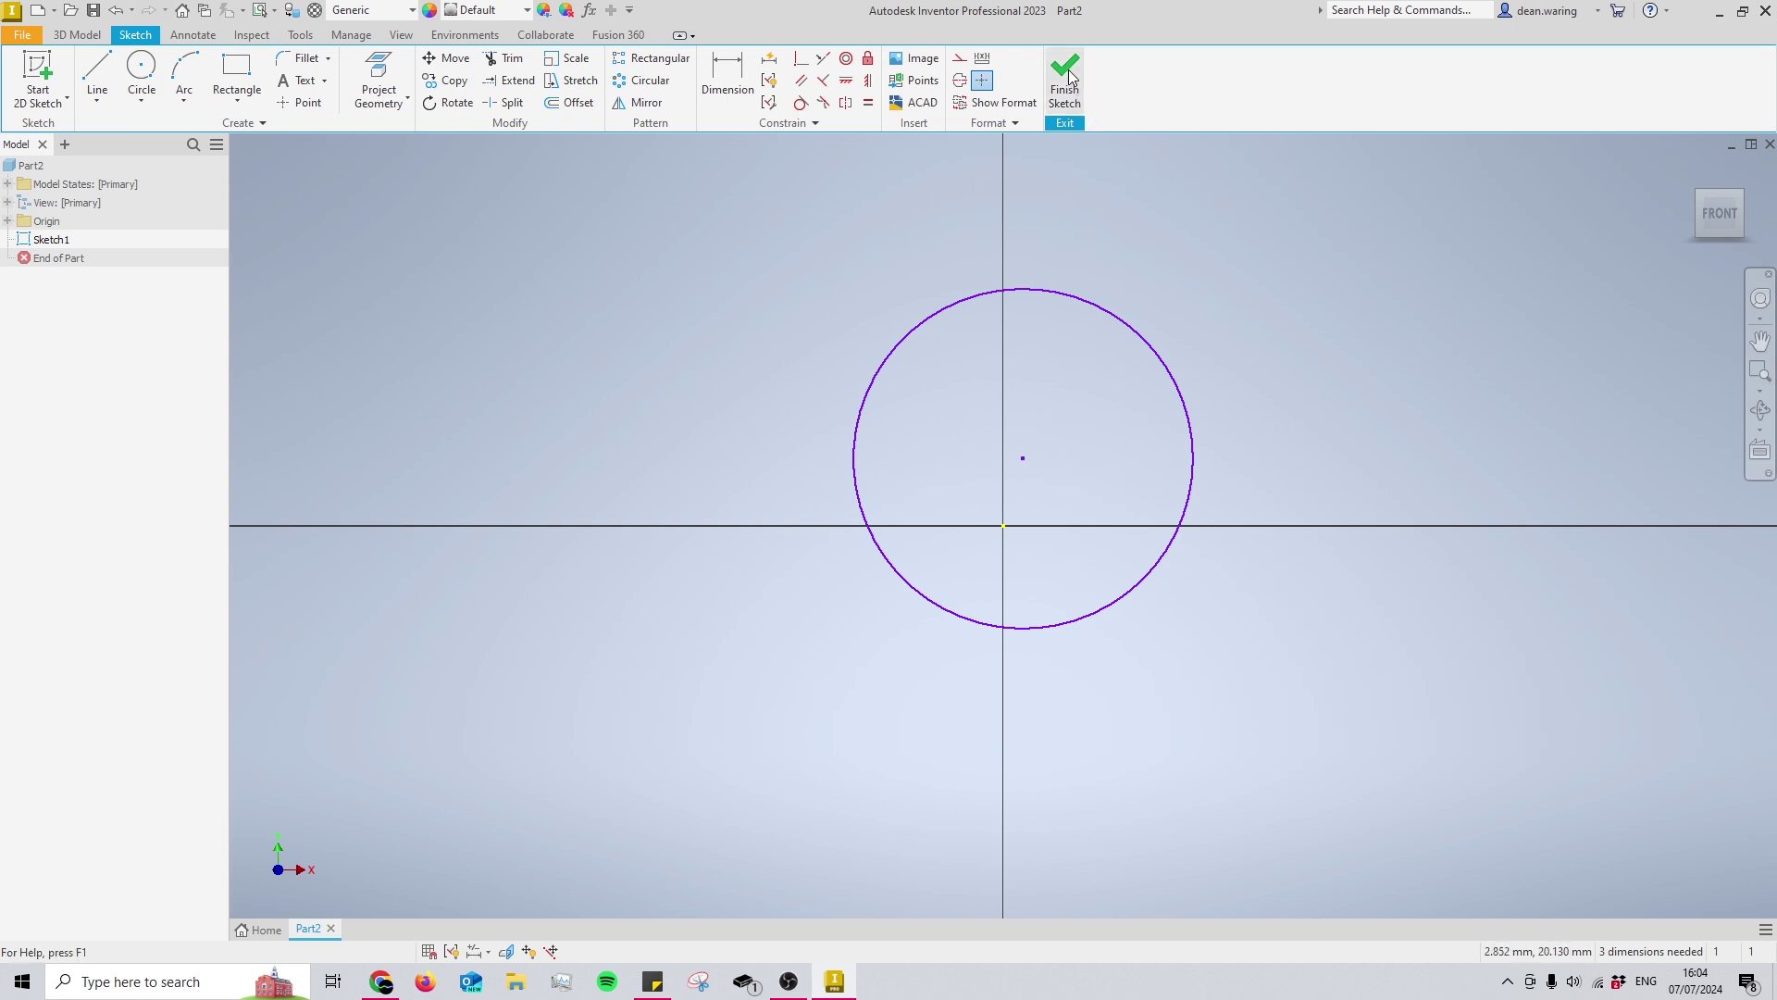
# - Extrude the circle 10 mm symmetrically about its sketch plane
pyautogui.click(76, 36)
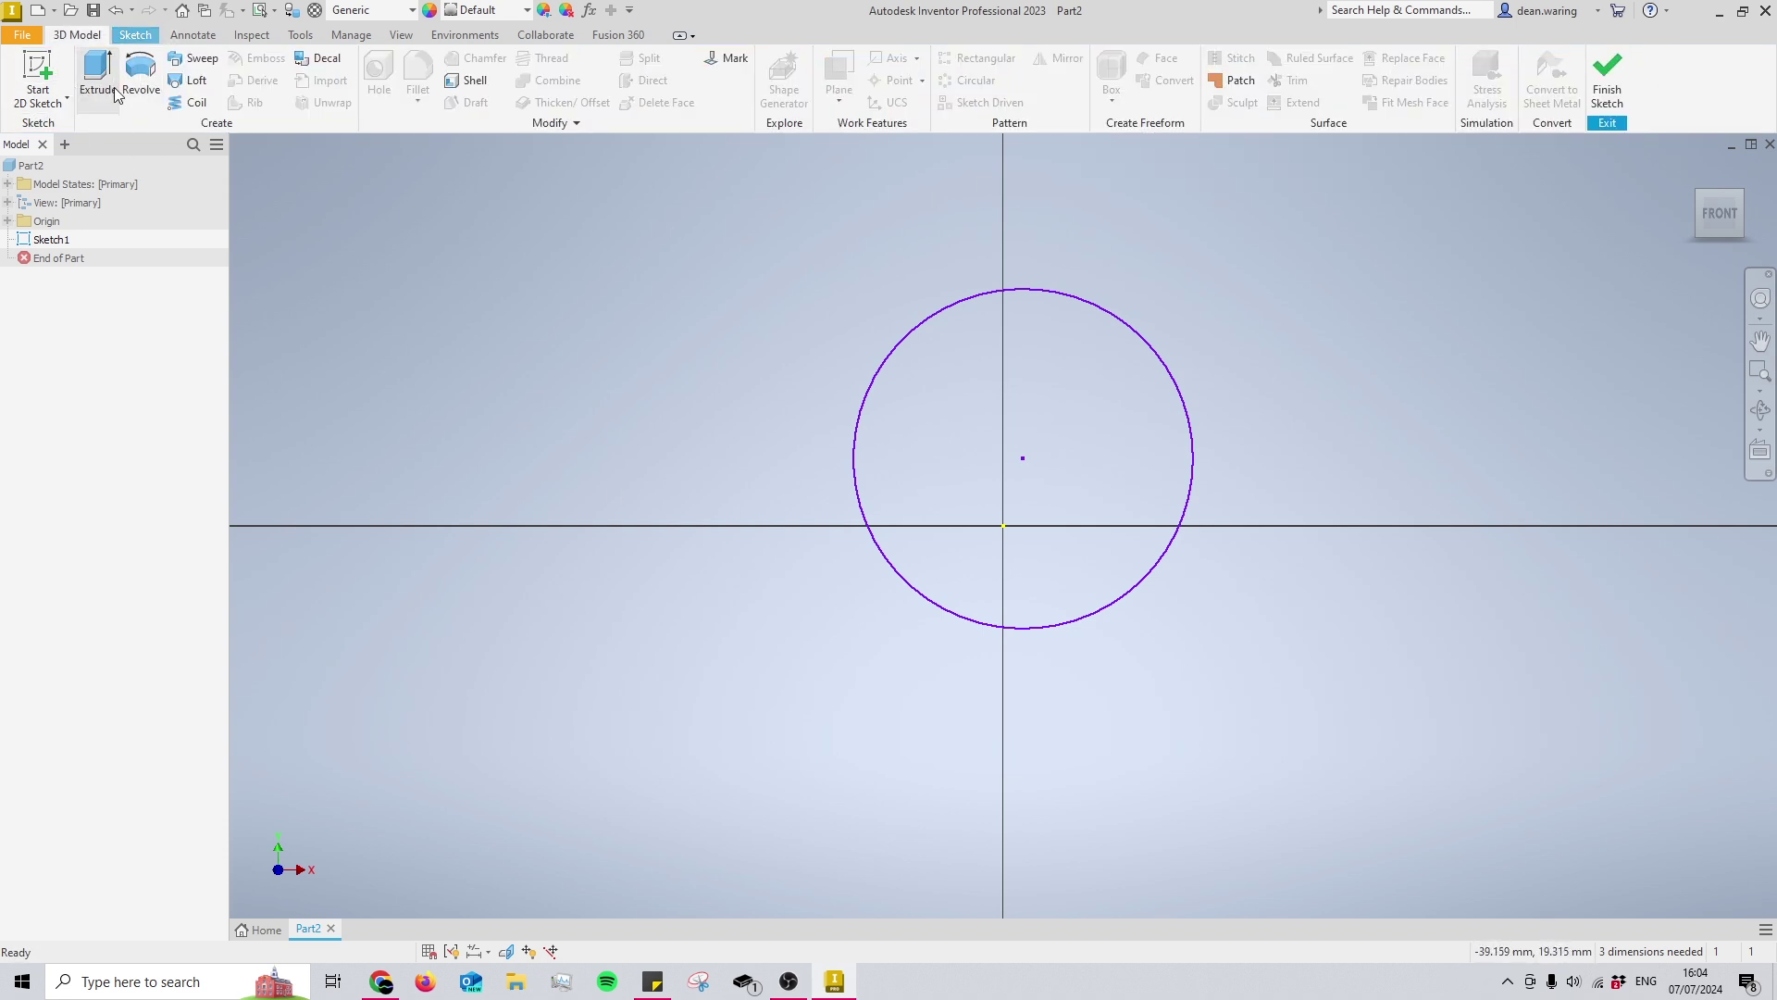
pyautogui.click(136, 35)
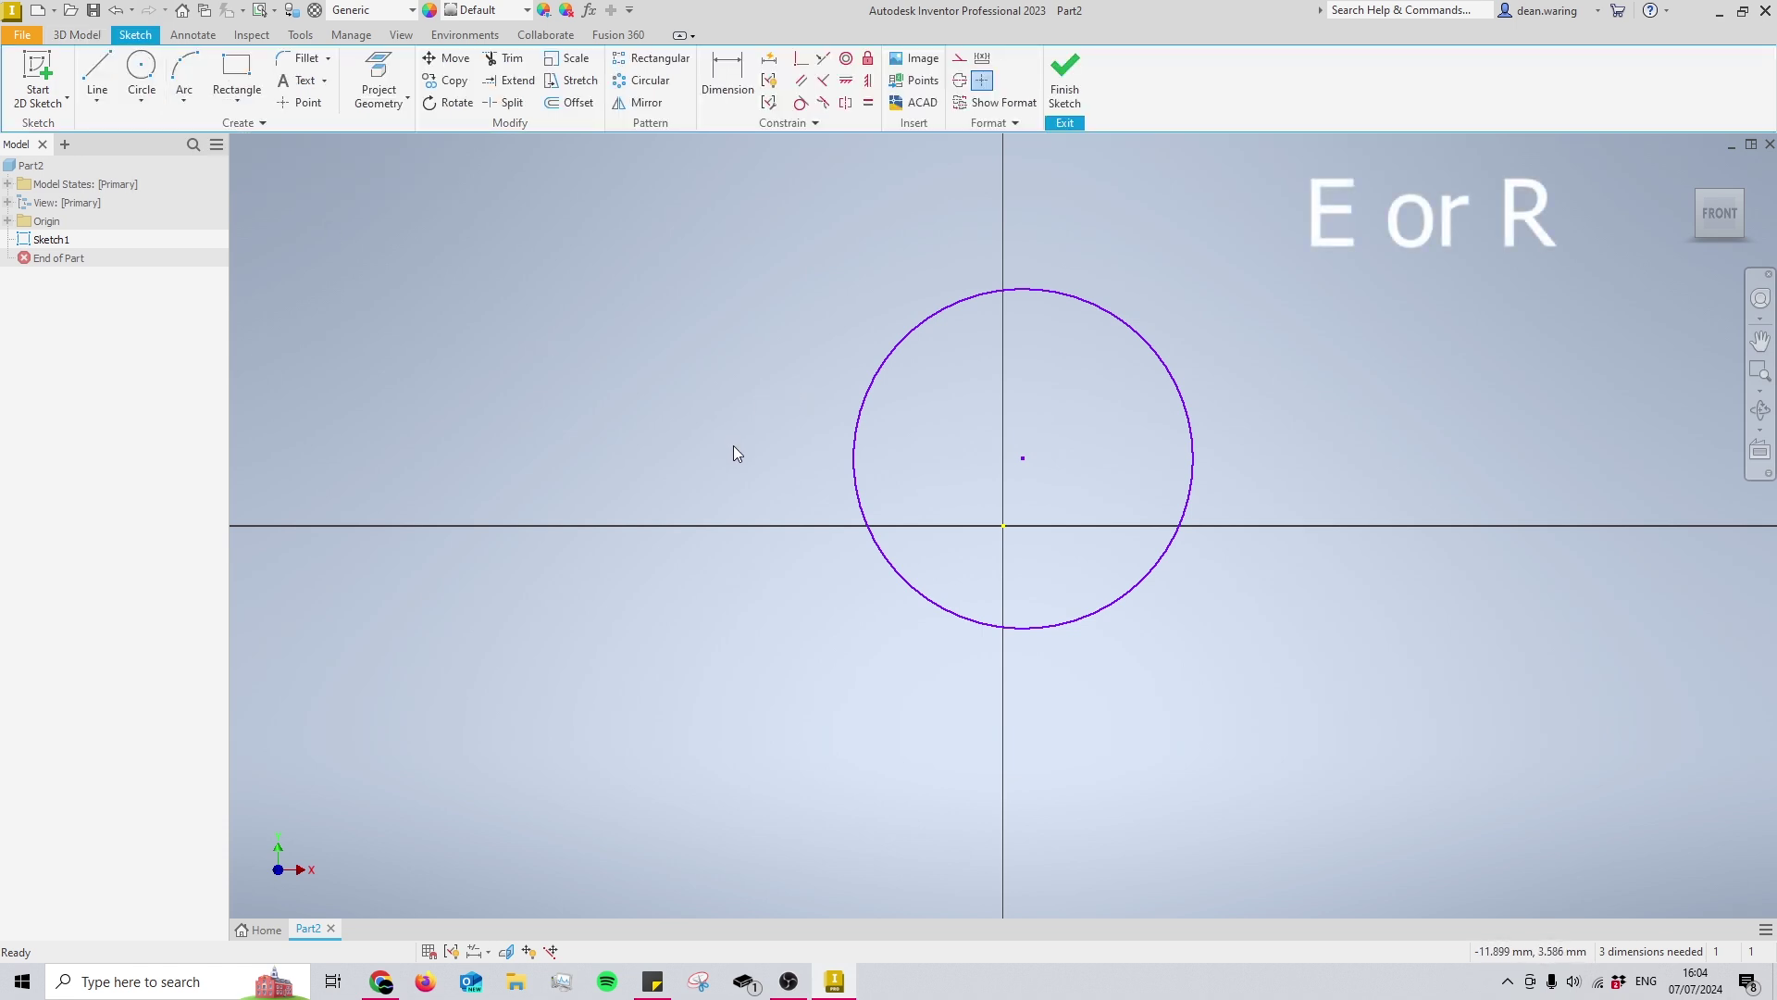
pyautogui.press('e')
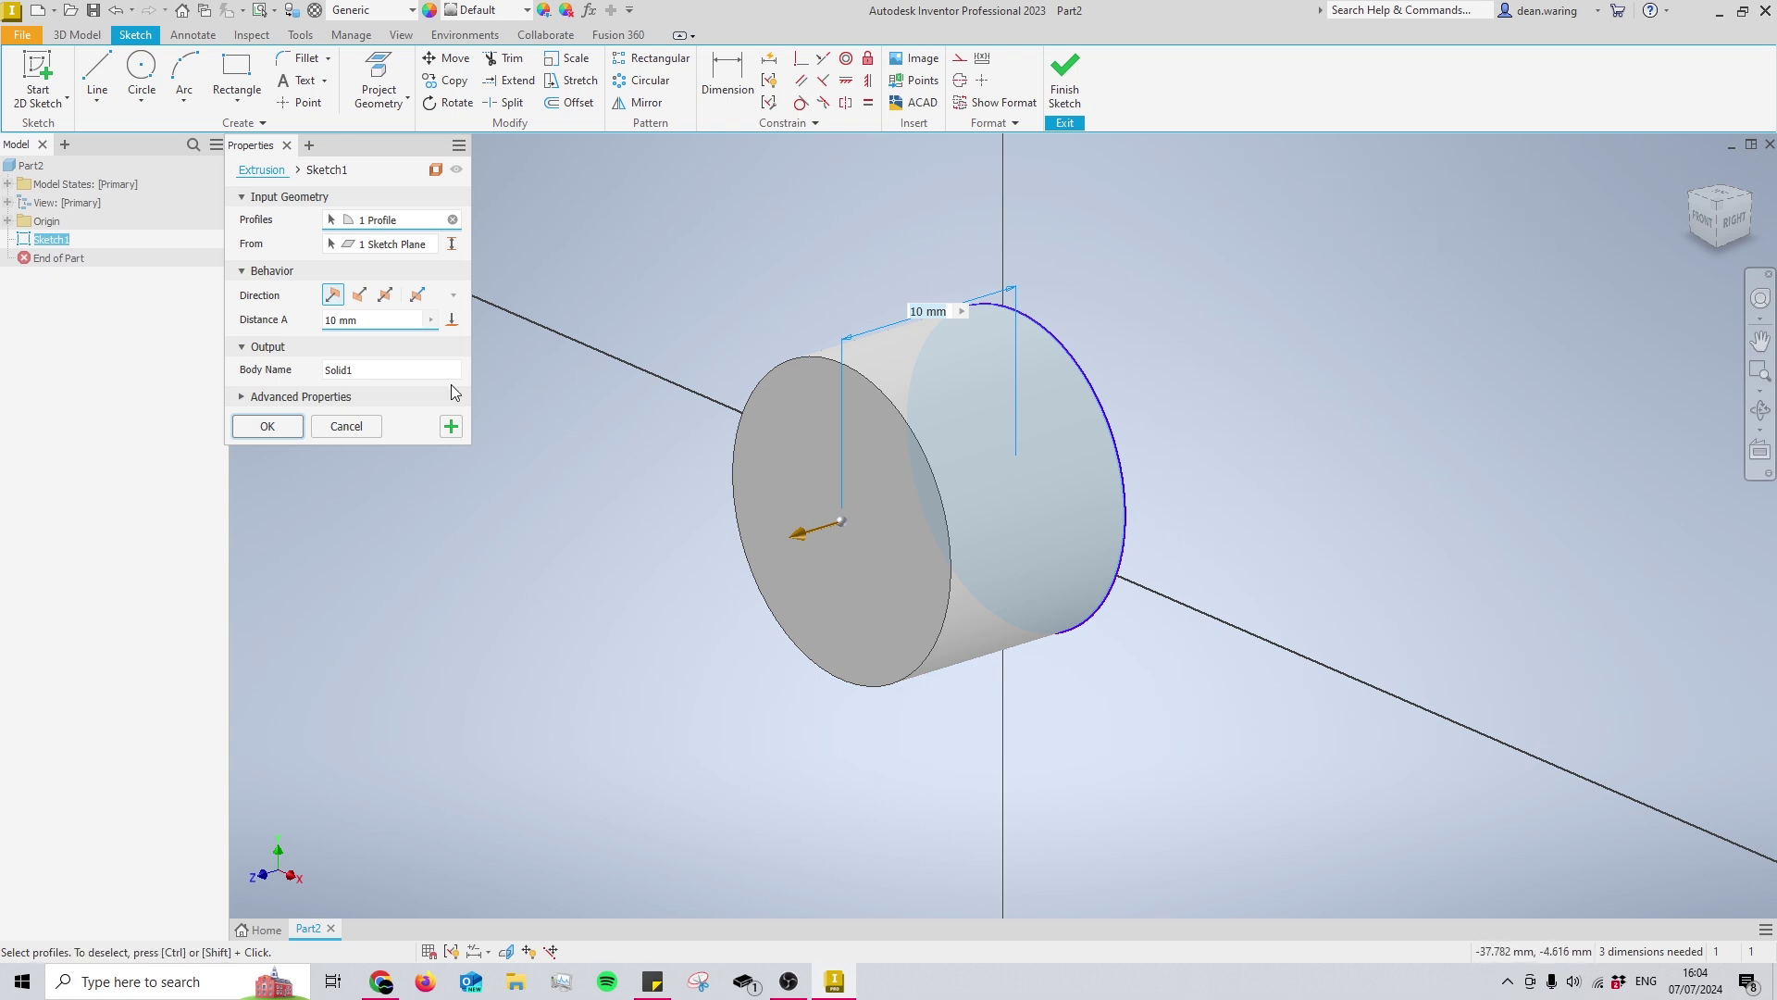
pyautogui.click(385, 295)
pyautogui.click(267, 426)
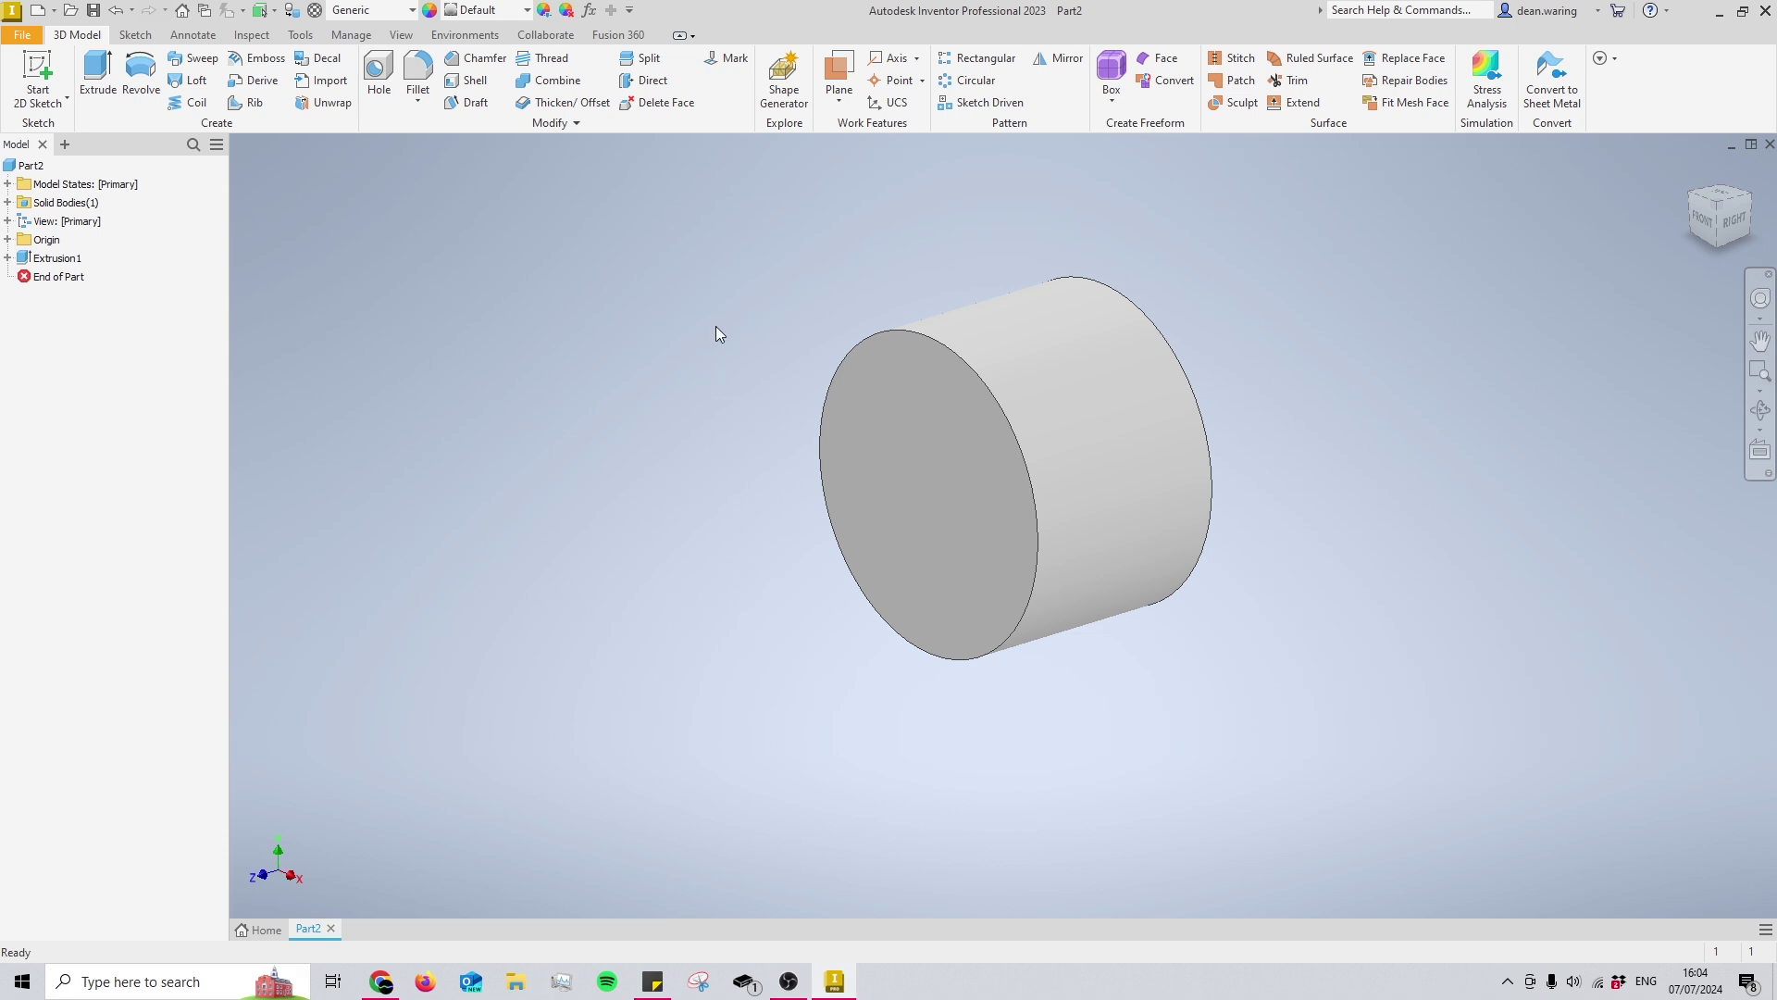
pyautogui.rightClick(692, 414)
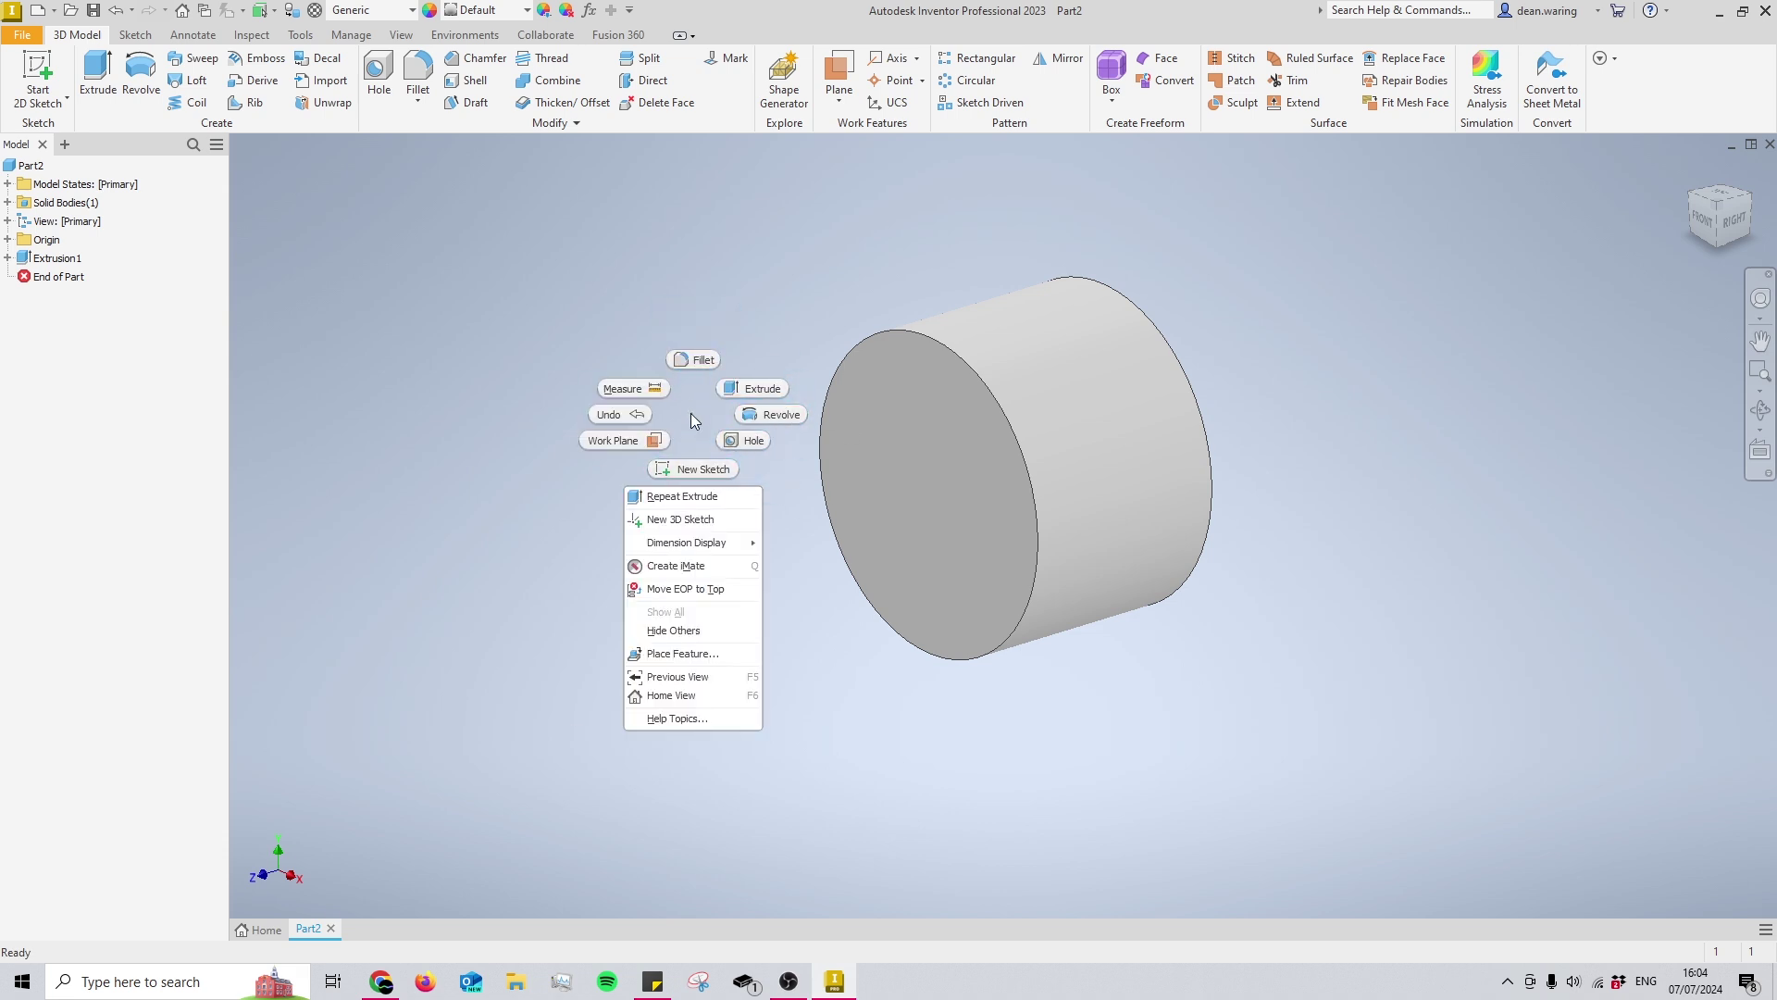
pyautogui.click(703, 400)
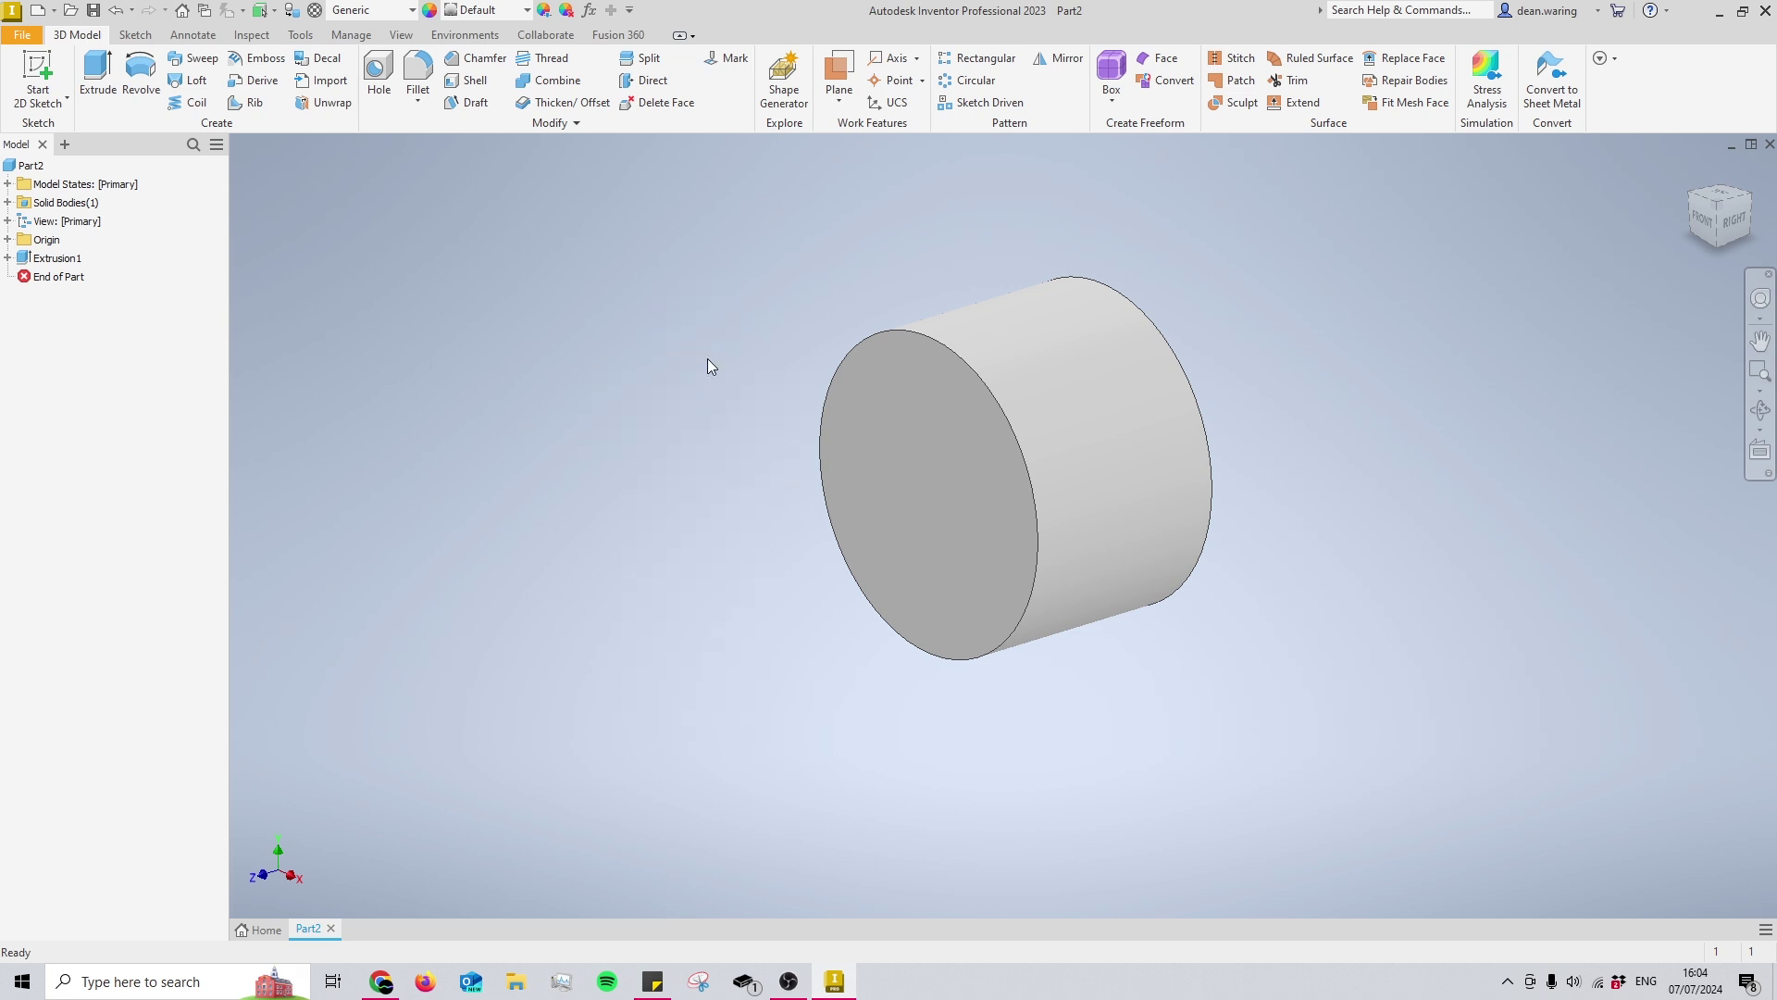
pyautogui.rightClick(629, 456)
pyautogui.moveTo(668, 426)
pyautogui.mouseDown(button='right')
pyautogui.moveTo(686, 453)
pyautogui.moveTo(667, 387)
pyautogui.moveTo(627, 552)
pyautogui.moveTo(517, 540)
pyautogui.moveTo(370, 701)
pyautogui.mouseUp(button='right')
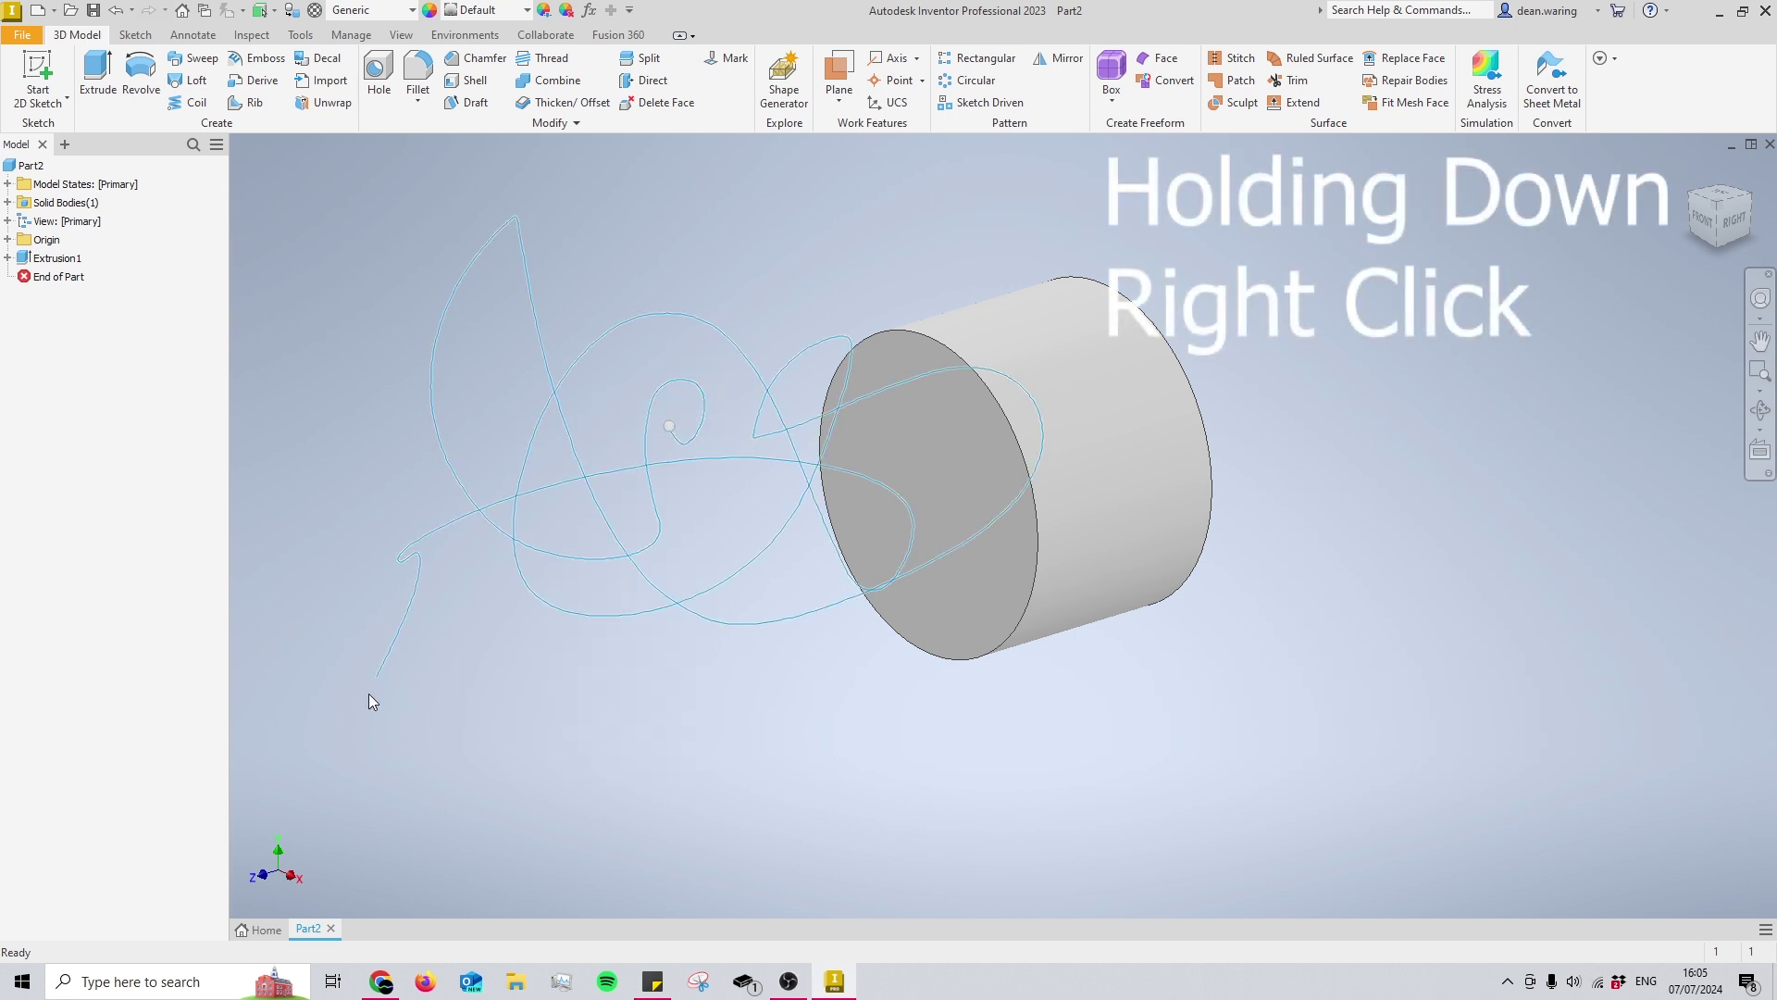
pyautogui.moveTo(672, 434)
pyautogui.mouseDown(button='right')
pyautogui.moveTo(654, 429)
pyautogui.moveTo(659, 379)
pyautogui.mouseUp(button='right')
pyautogui.click(663, 427)
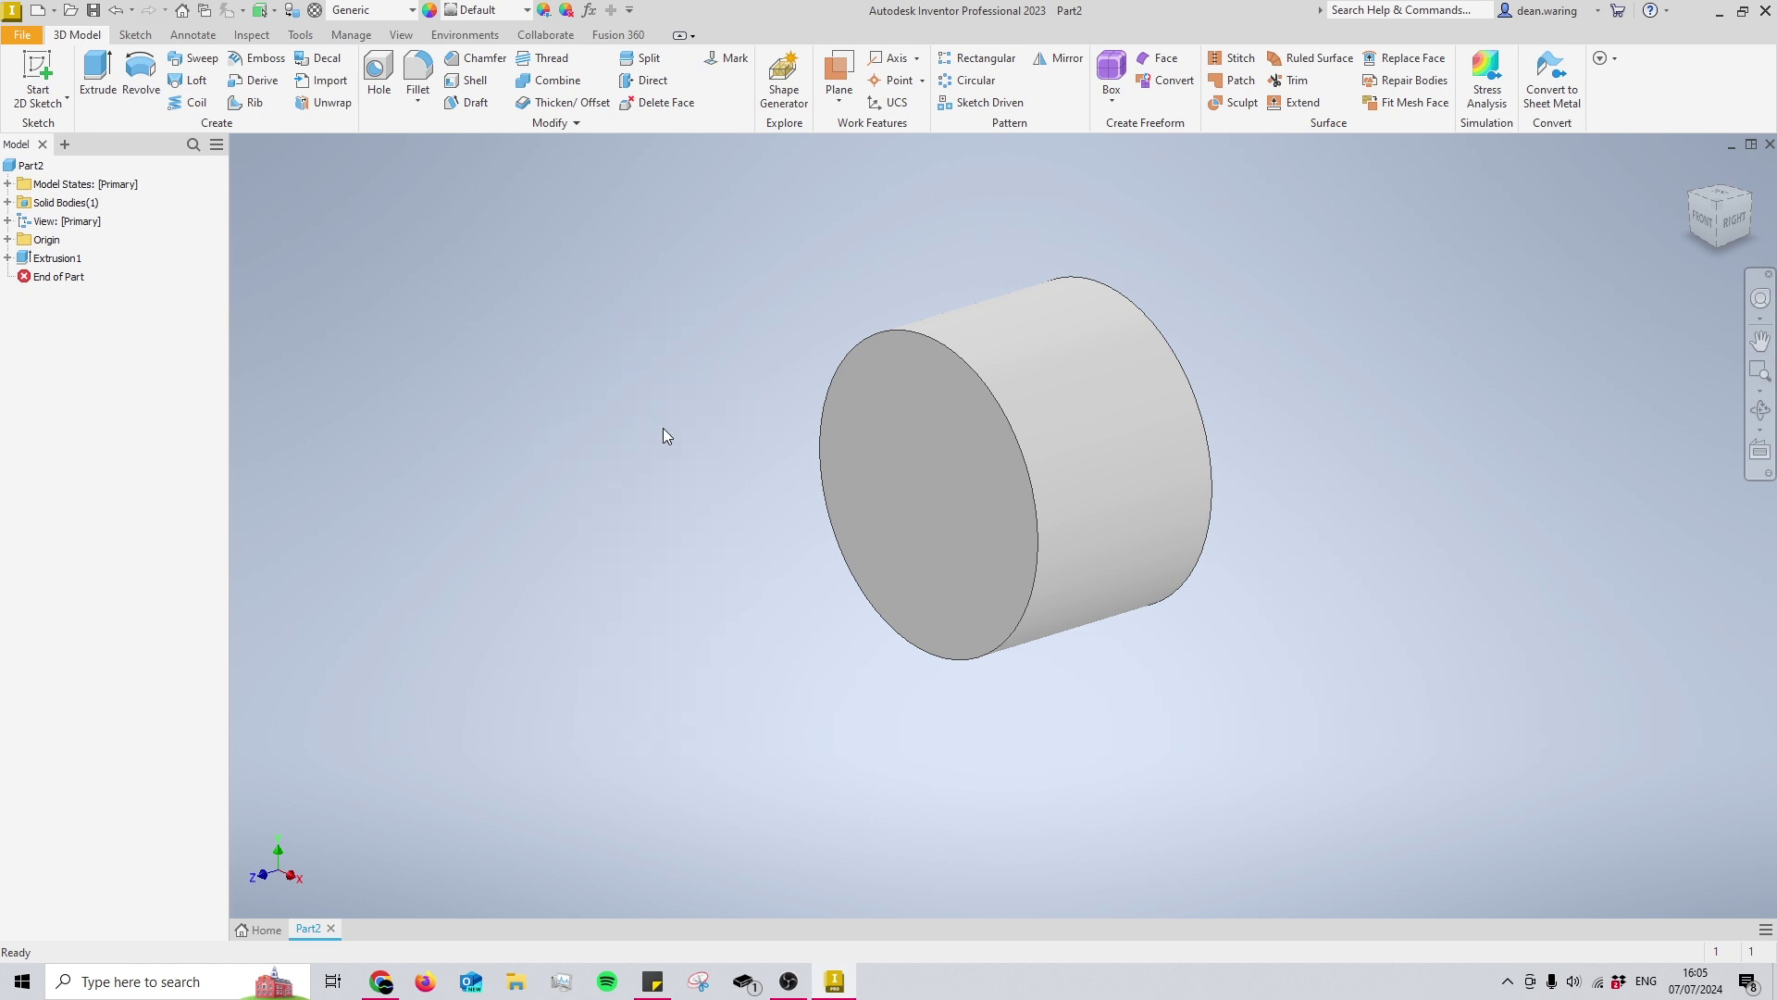
# - Edit the extrusion's sketch and replace its circle with a two-point rectangle enclosing the origin
pyautogui.click(7, 257)
pyautogui.doubleClick(65, 276)
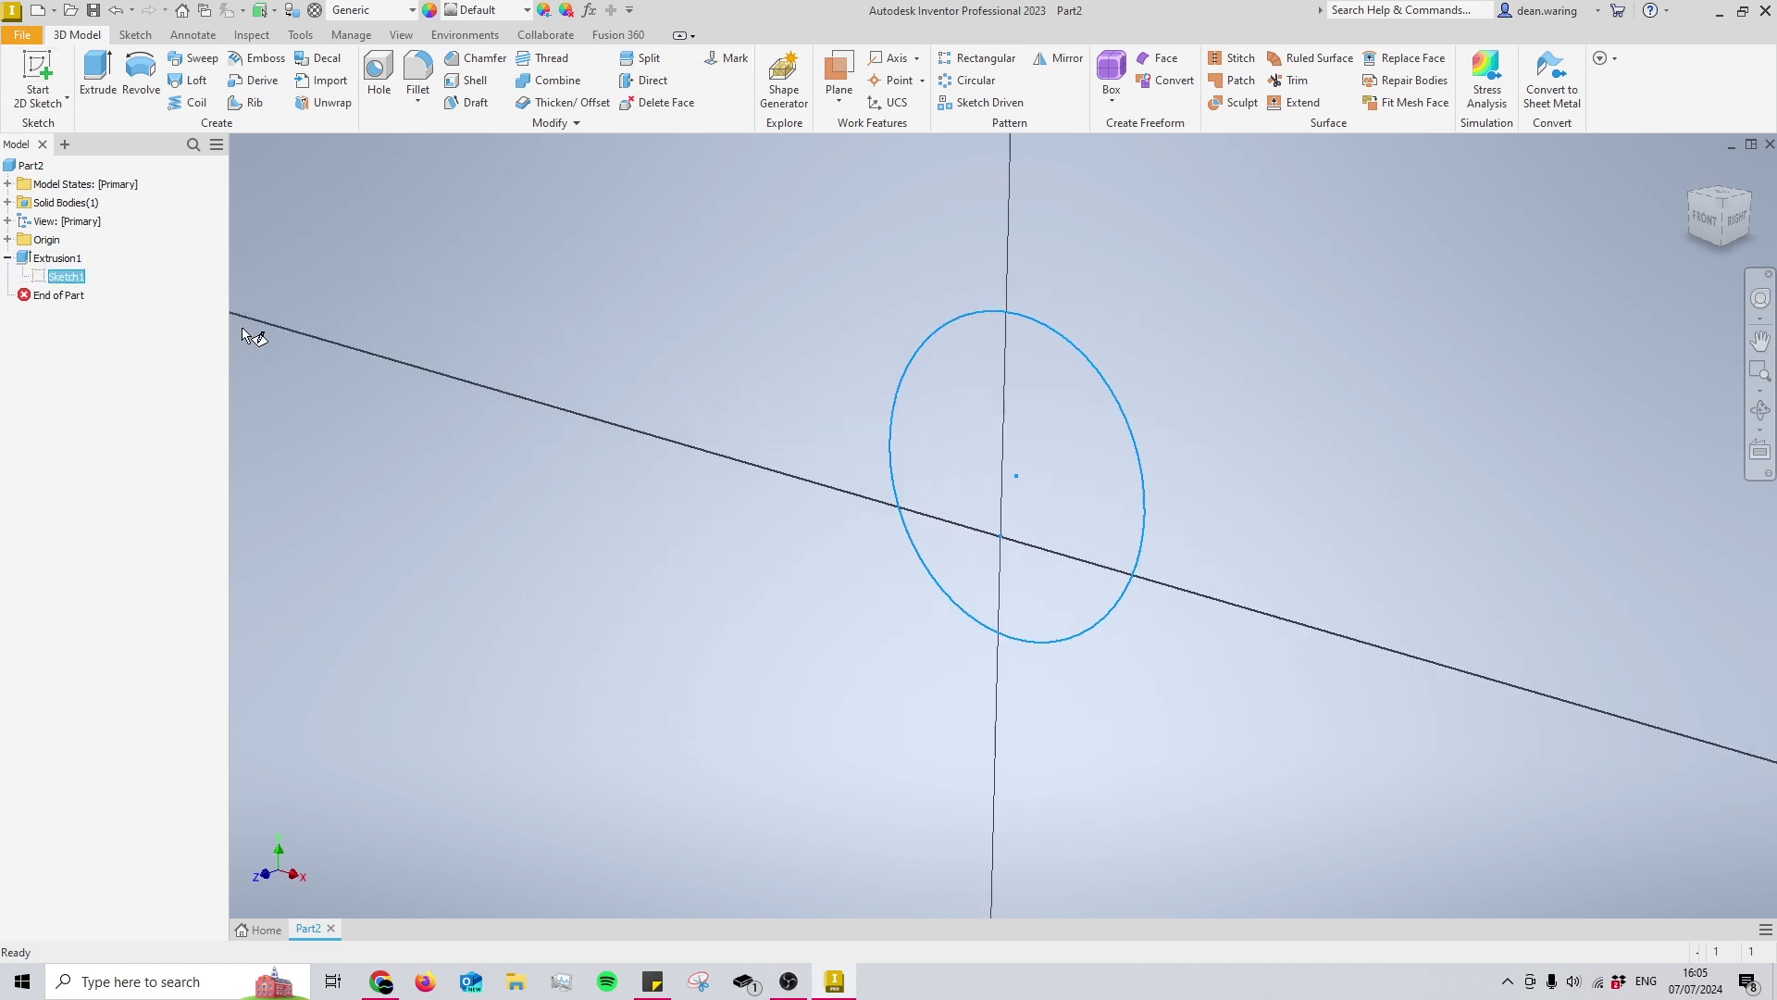
pyautogui.rightClick(983, 441)
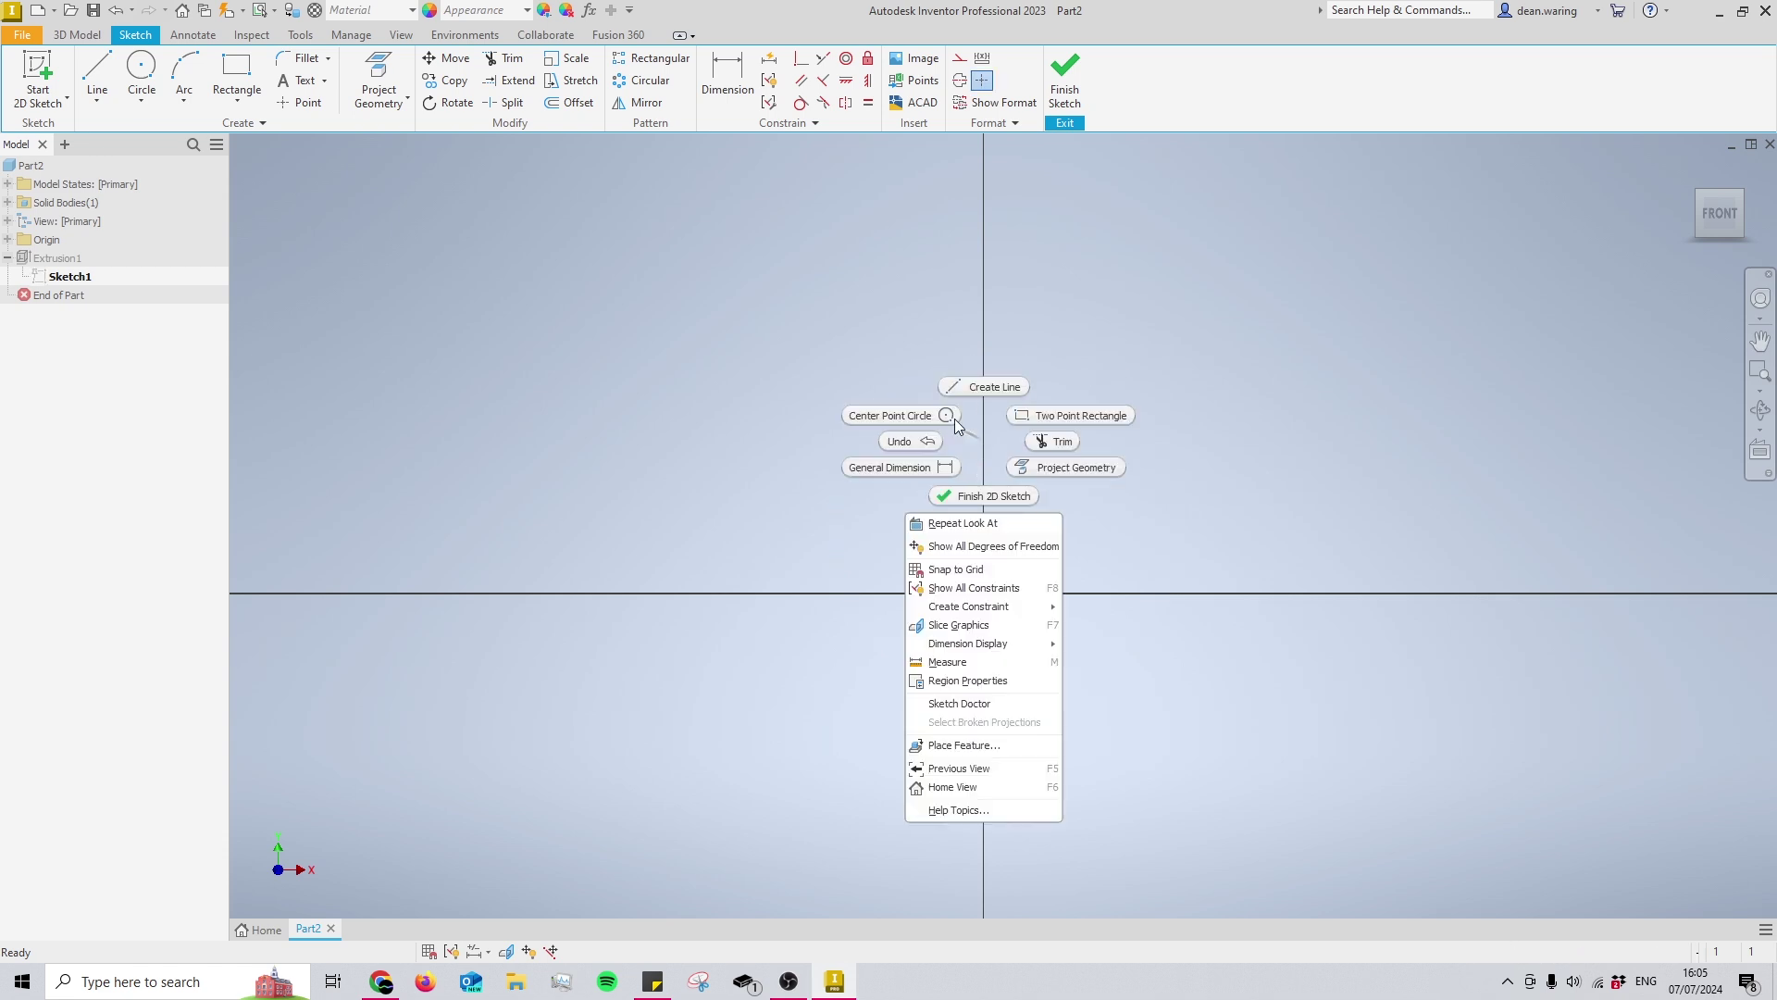
pyautogui.click(903, 491)
pyautogui.moveTo(734, 569)
pyautogui.mouseDown(button='right')
pyautogui.moveTo(920, 410)
pyautogui.moveTo(999, 388)
pyautogui.moveTo(983, 298)
pyautogui.mouseUp(button='right')
pyautogui.click(896, 463)
pyautogui.click(765, 436)
pyautogui.click(1331, 775)
# - Draw a steep line from inside the rectangle up across its upper edge
pyautogui.rightClick(965, 331)
pyautogui.click(965, 331)
pyautogui.click(1078, 527)
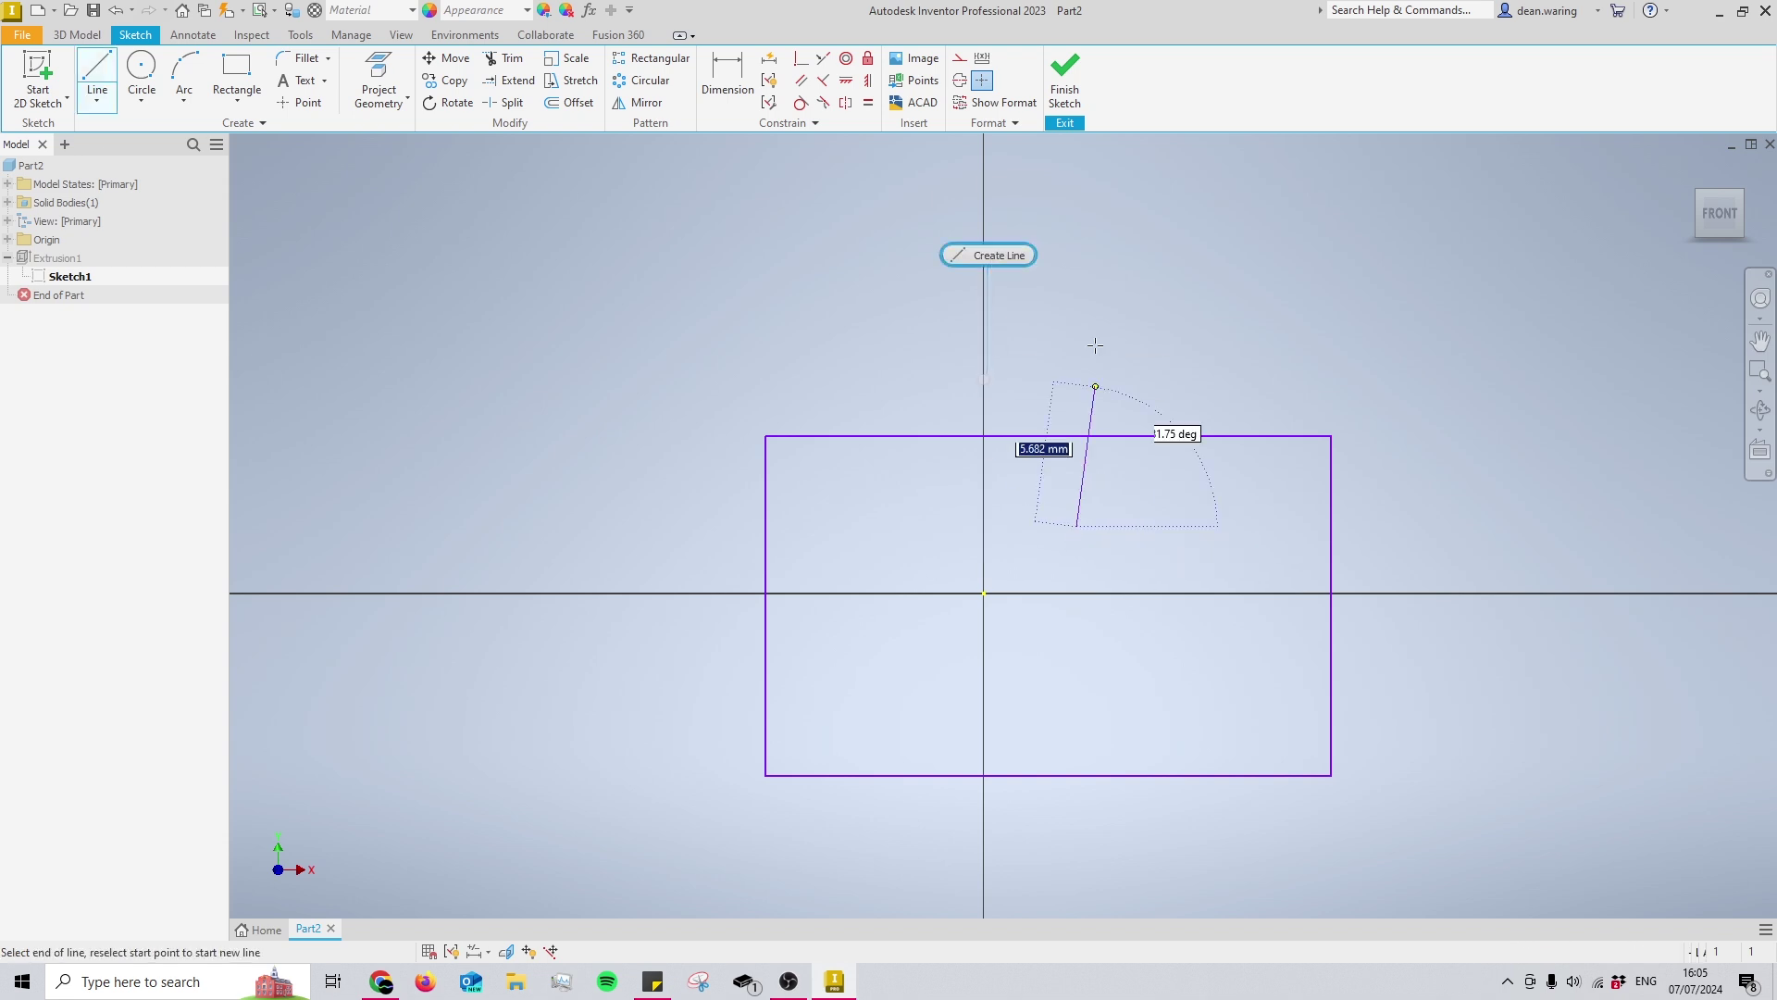
pyautogui.click(1095, 331)
pyautogui.press('Escape')
pyautogui.rightClick(1209, 288)
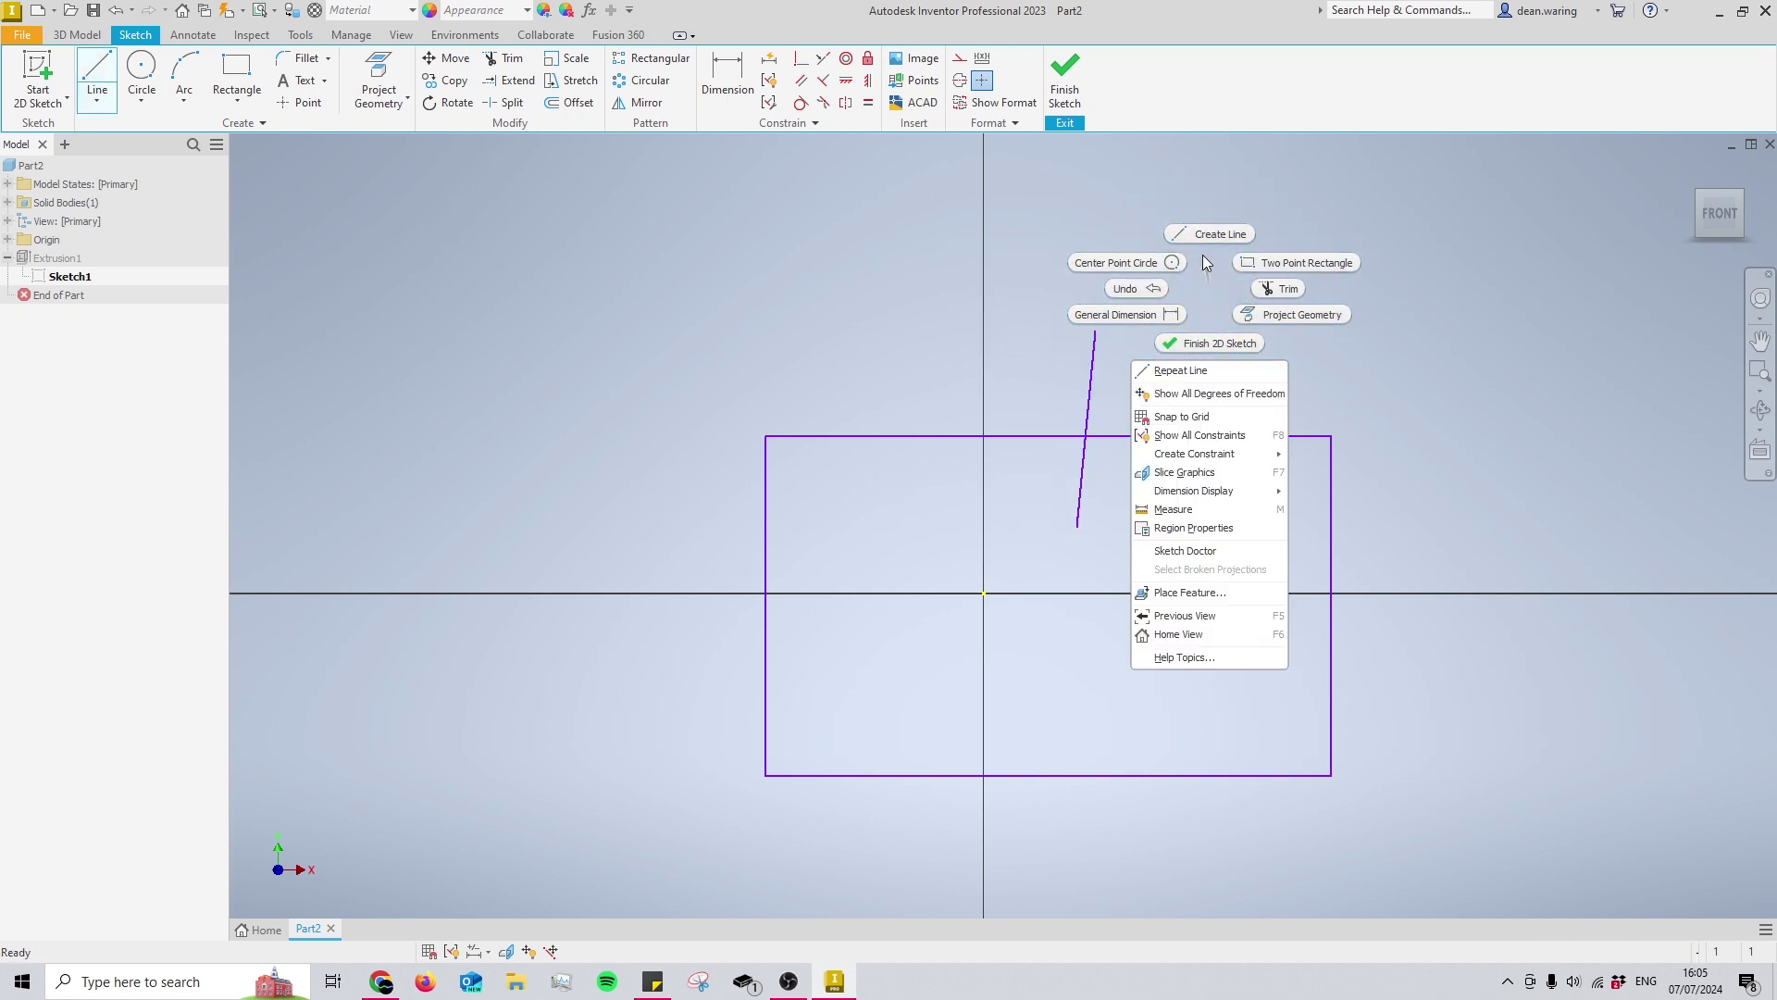
pyautogui.click(1082, 190)
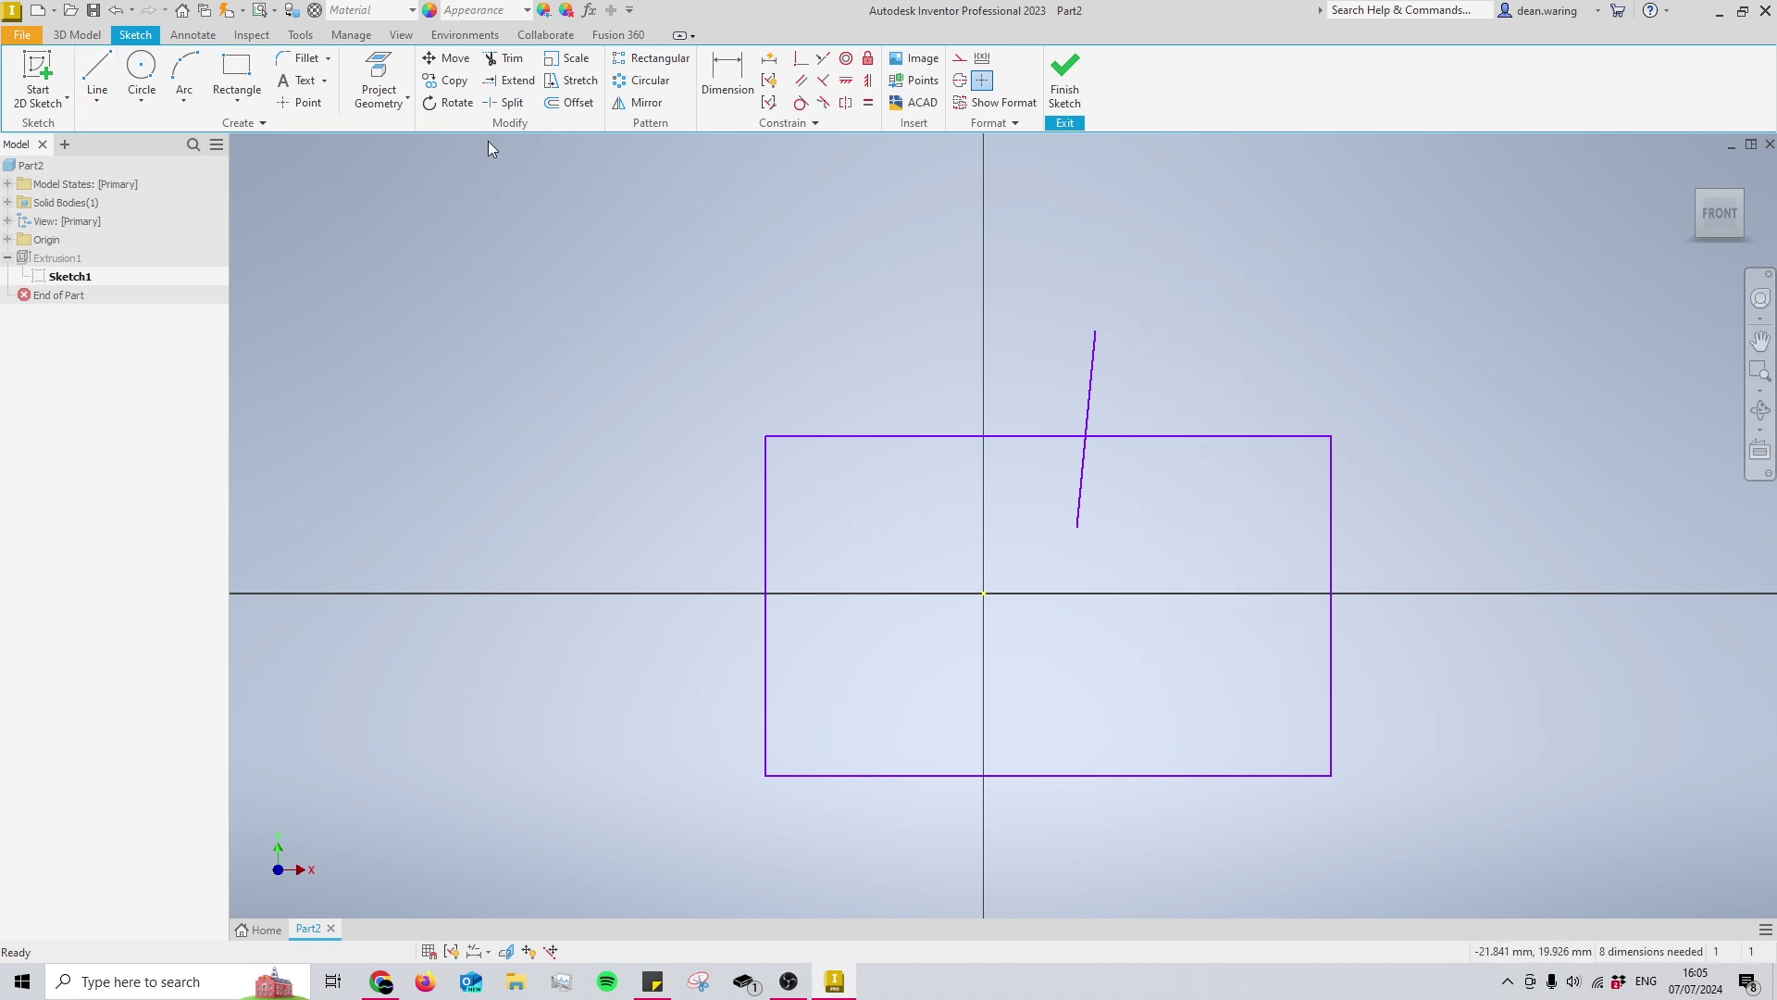
pyautogui.rightClick(1142, 329)
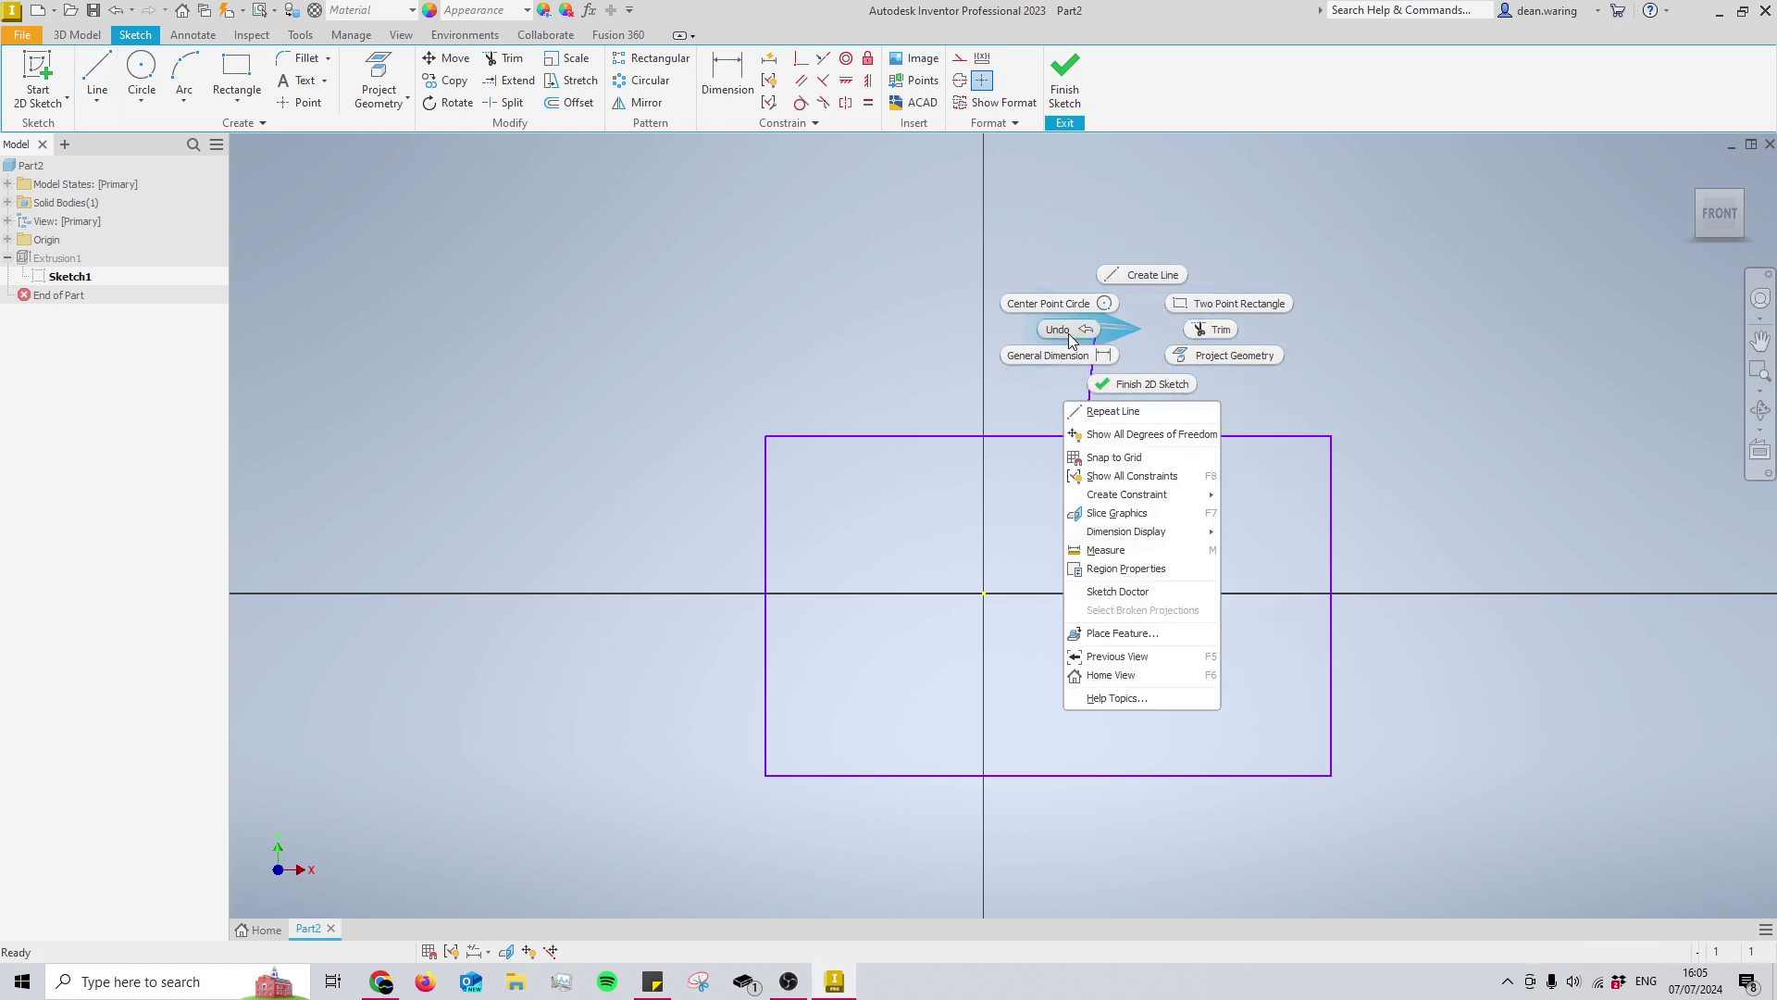
pyautogui.click(1147, 327)
# - Draw a center point circle that overlaps the rectangle's upper and left edges and crosses the steep line
pyautogui.press('c')
pyautogui.click(940, 520)
pyautogui.click(1143, 515)
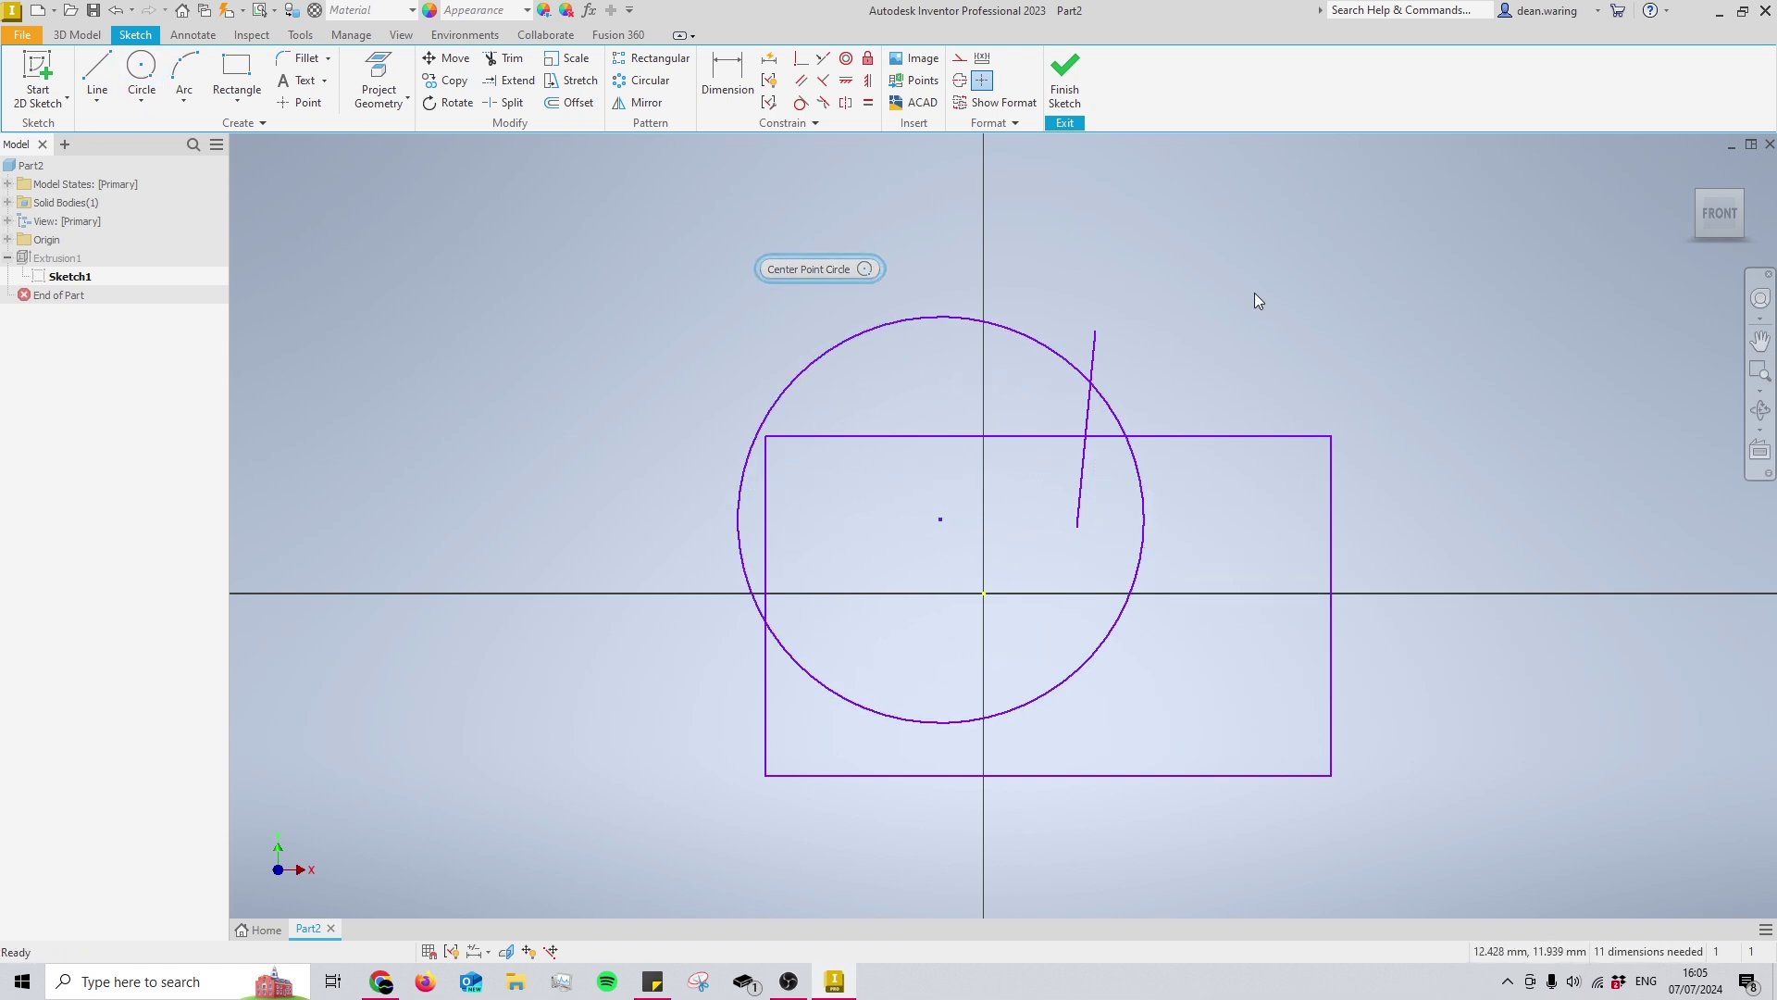
pyautogui.press('Escape')
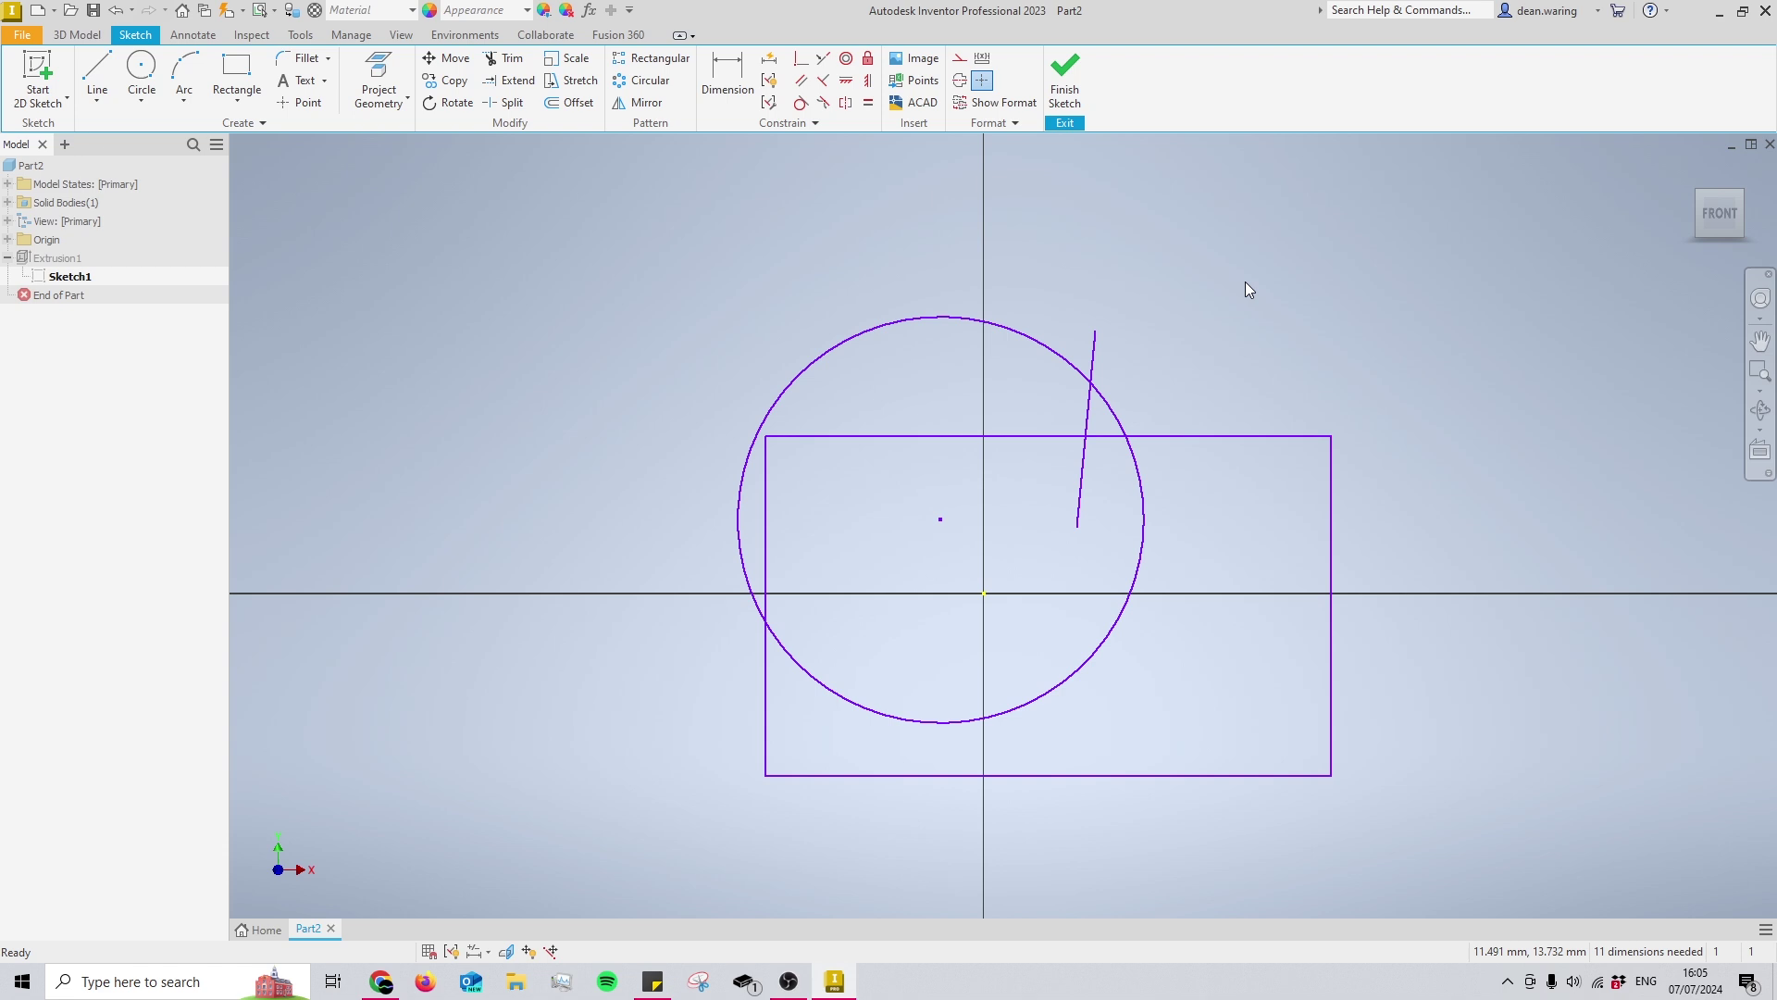
# - Trim the circle's upper-left arc between the steep line and the rectangle's left edge, and trim the rectangle's right edge
pyautogui.hotkey('shift', 'x')
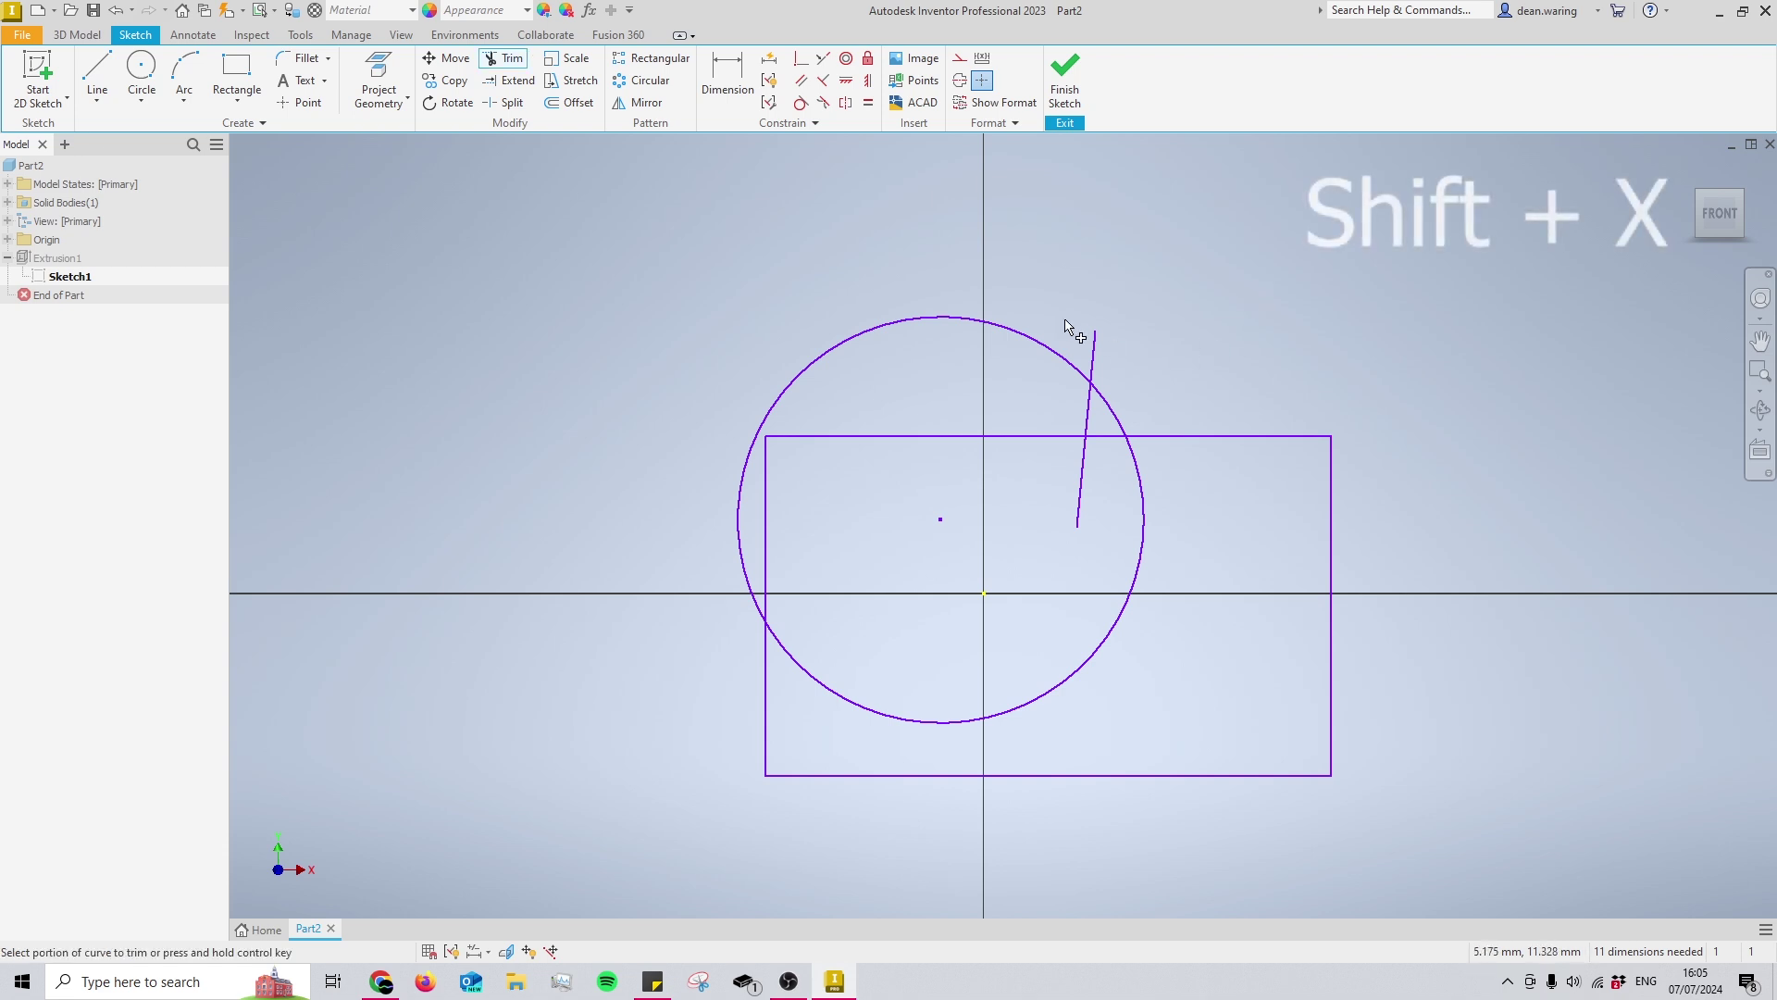
pyautogui.click(1052, 362)
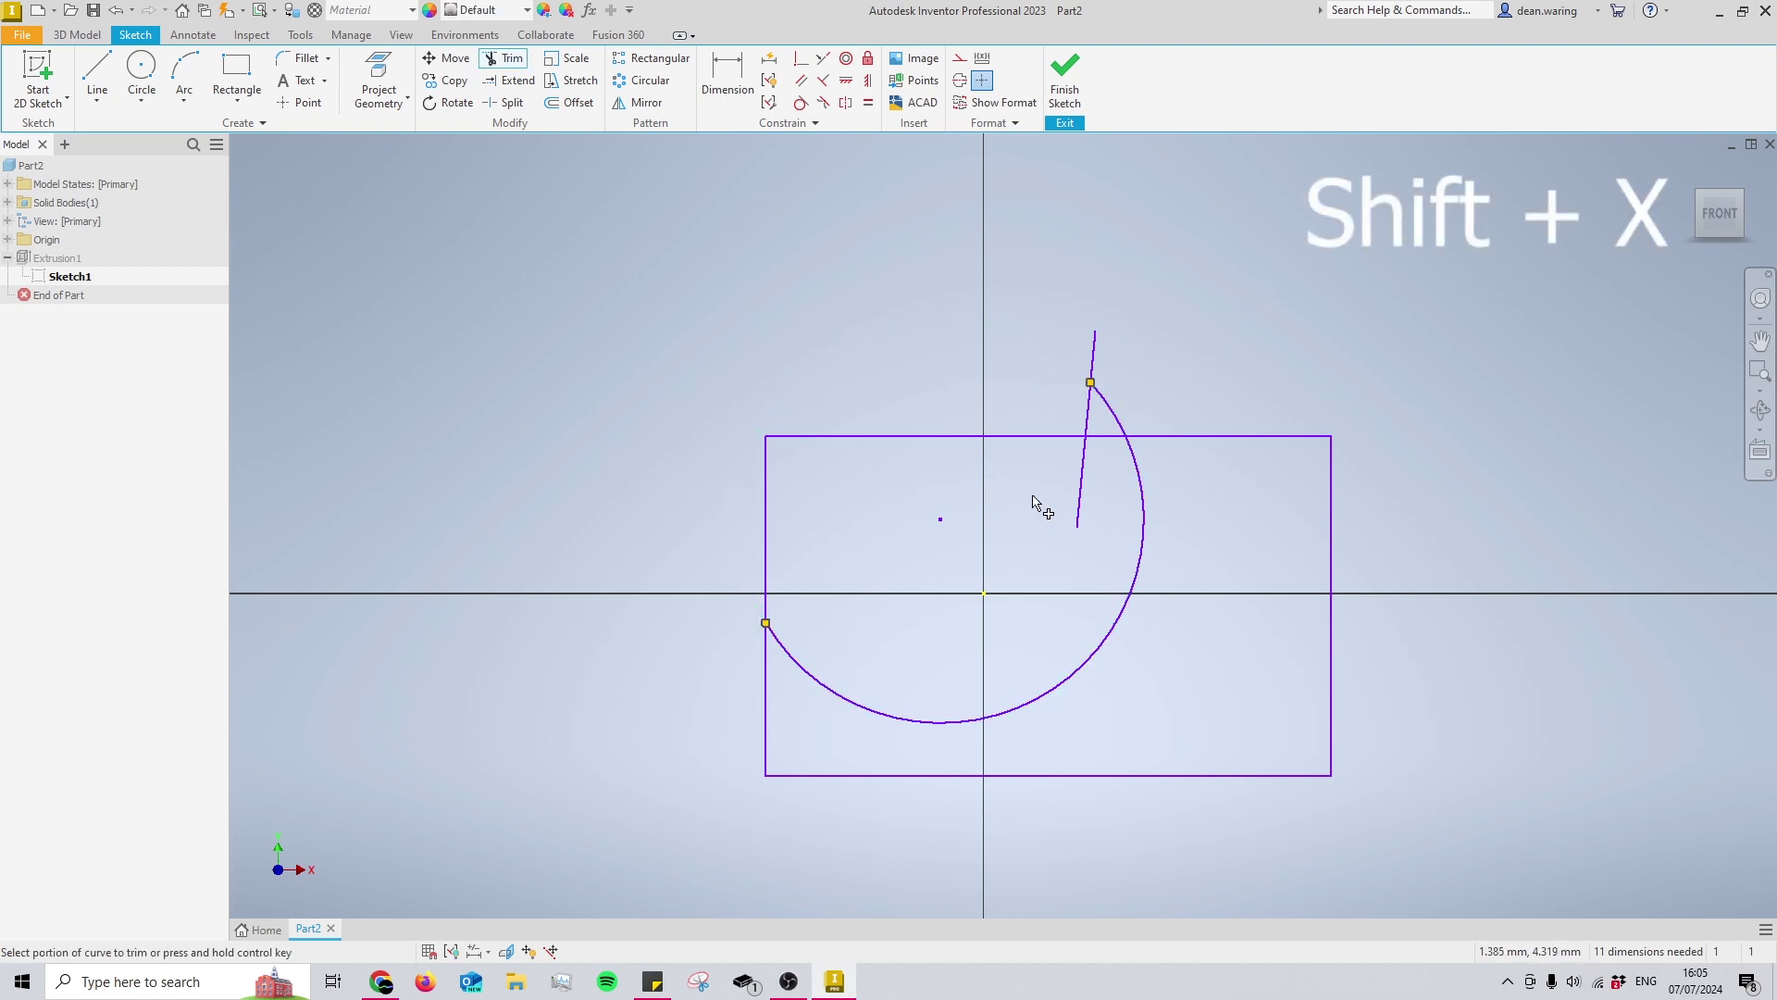
pyautogui.click(1333, 574)
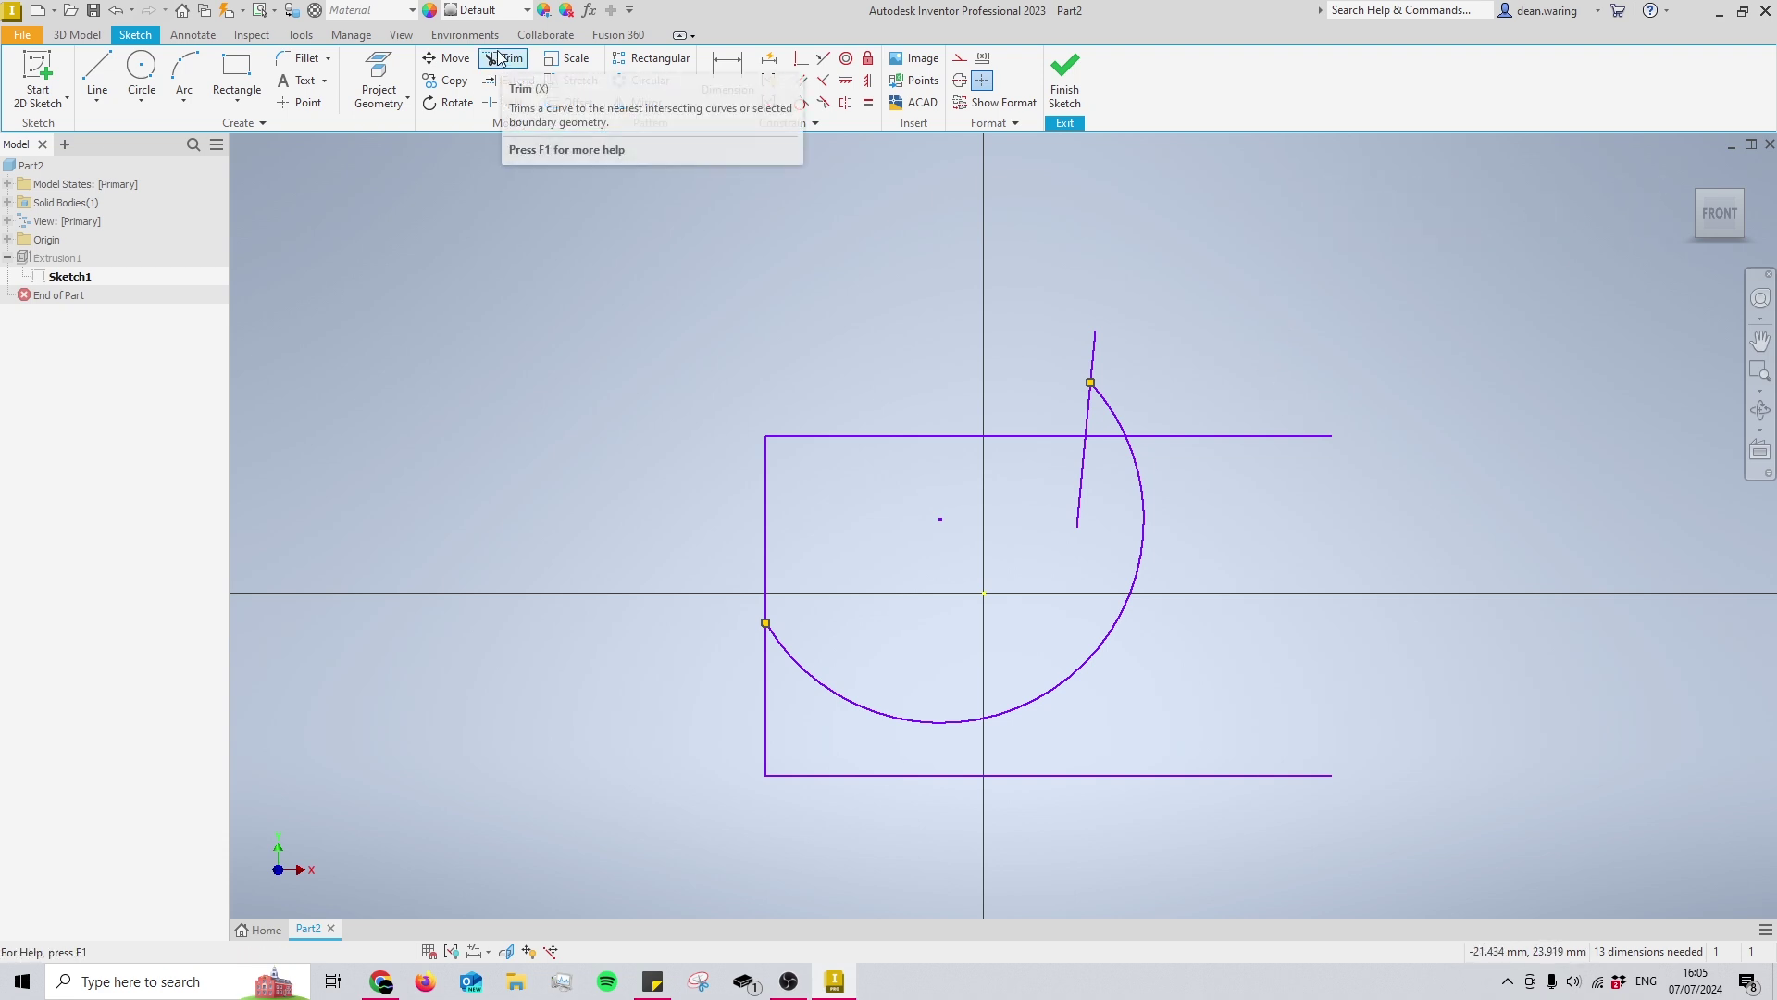
pyautogui.press('Escape')
# - Trim the arc's short segment between the steep line and the rectangle's upper edge
pyautogui.moveTo(974, 359); pyautogui.dragTo(956, 343, button='middle')
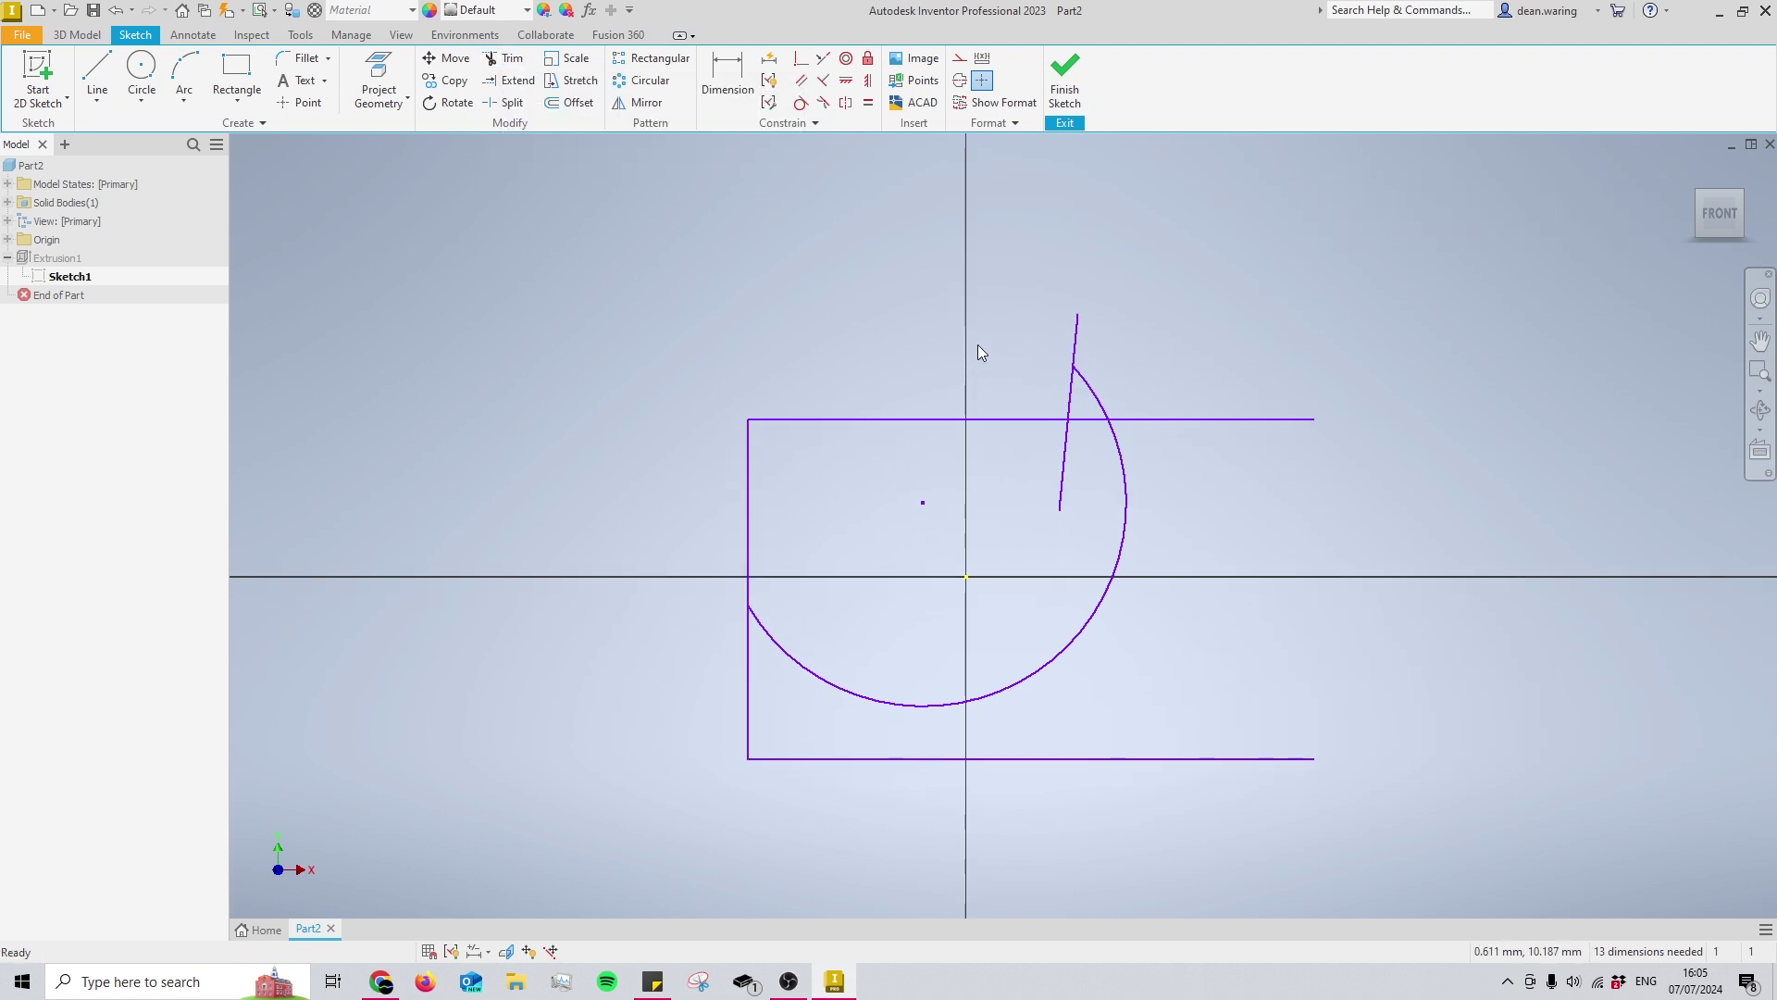
pyautogui.press('x')
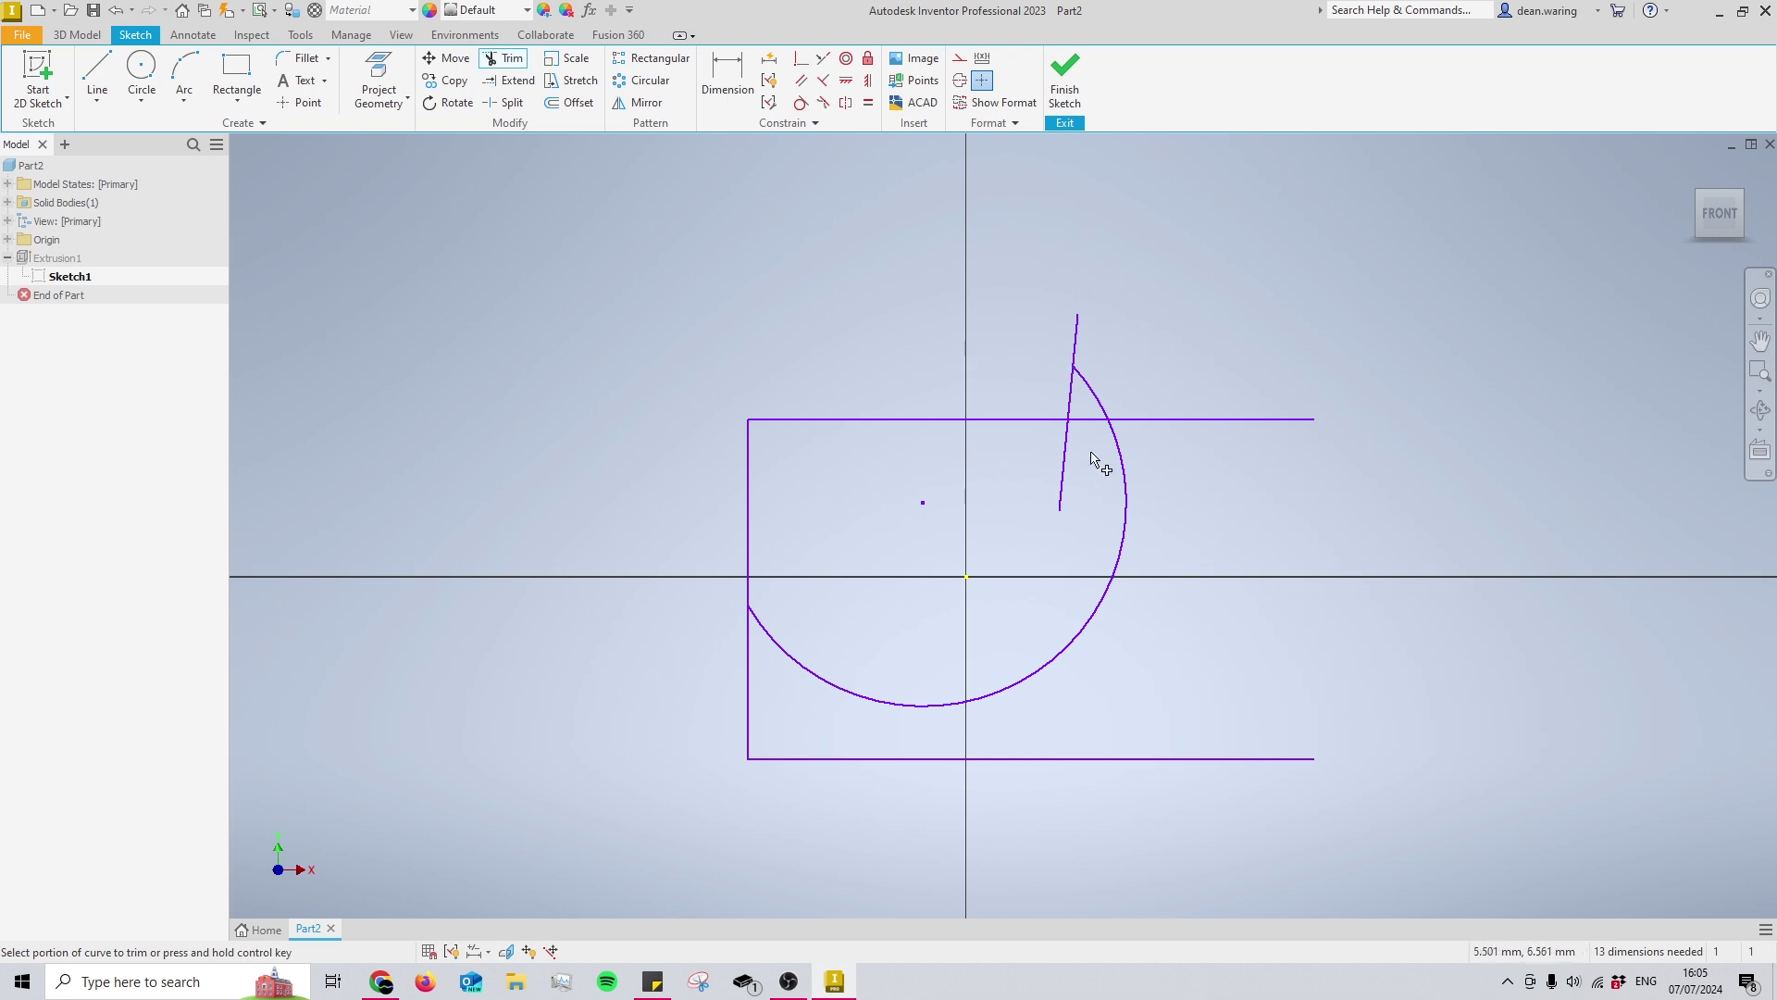
pyautogui.press('Escape')
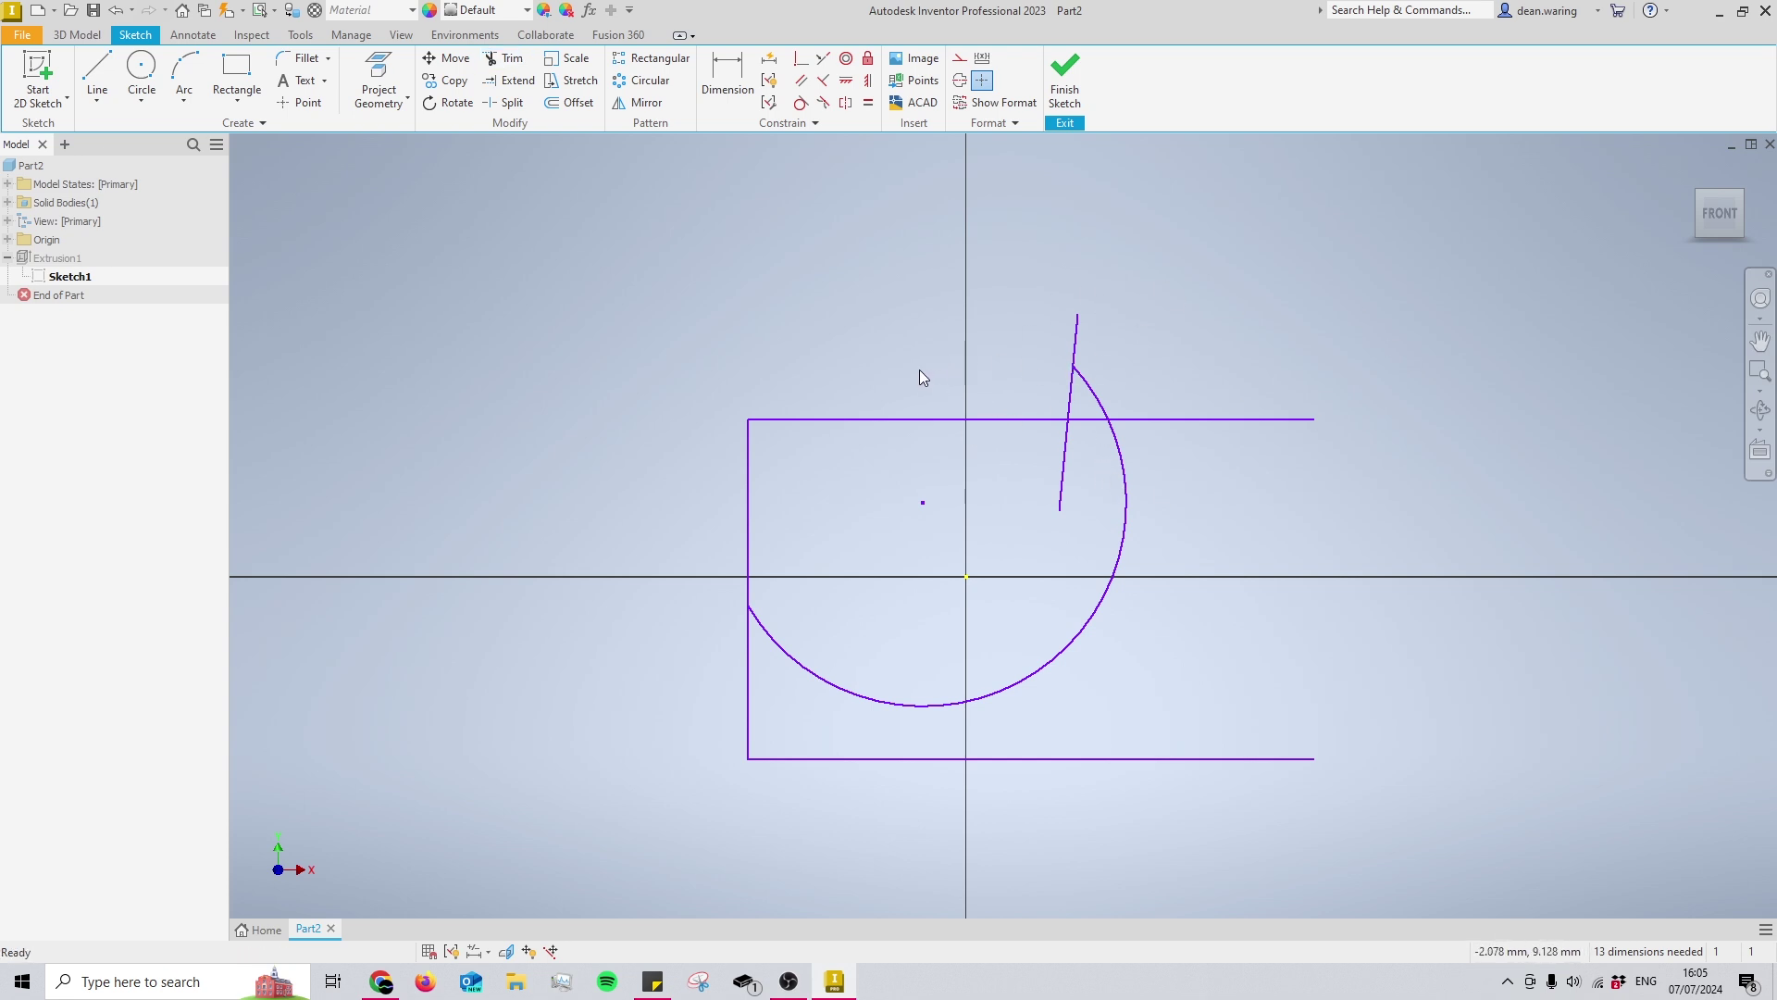
pyautogui.press('x')
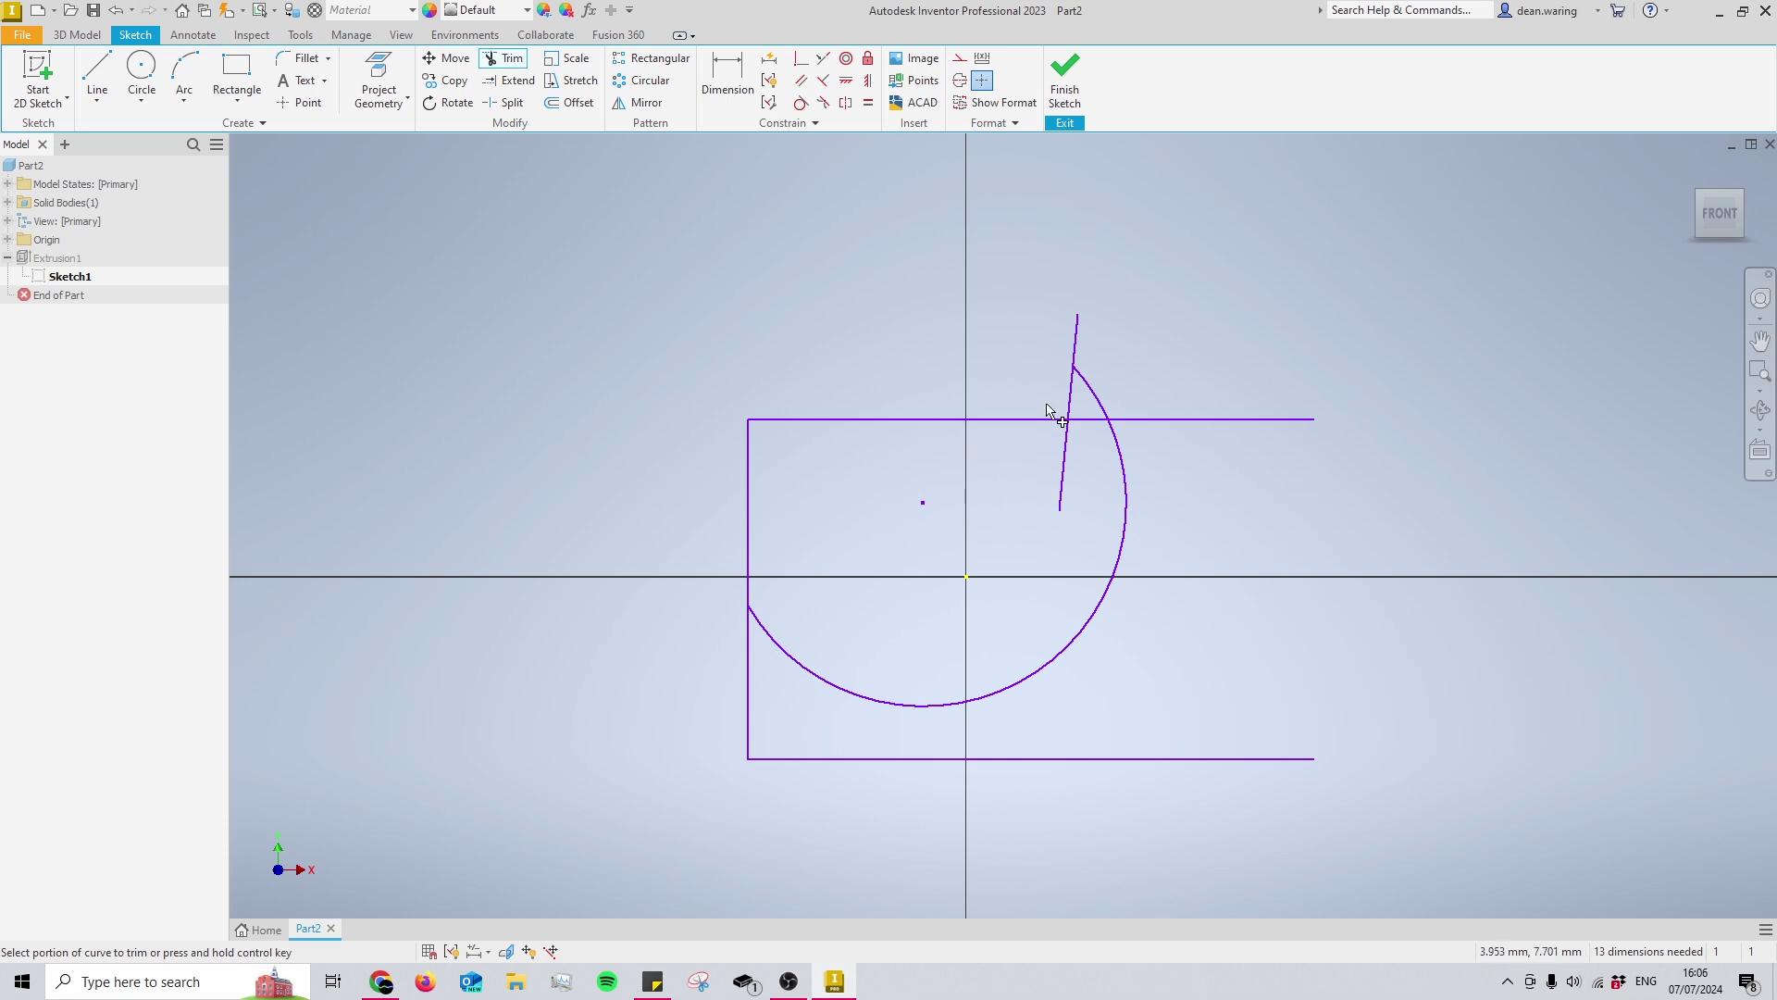
pyautogui.click(1096, 397)
# - Extend the arc into a full circle, and extend the steep line's lower end to meet that circle
pyautogui.press('shift')
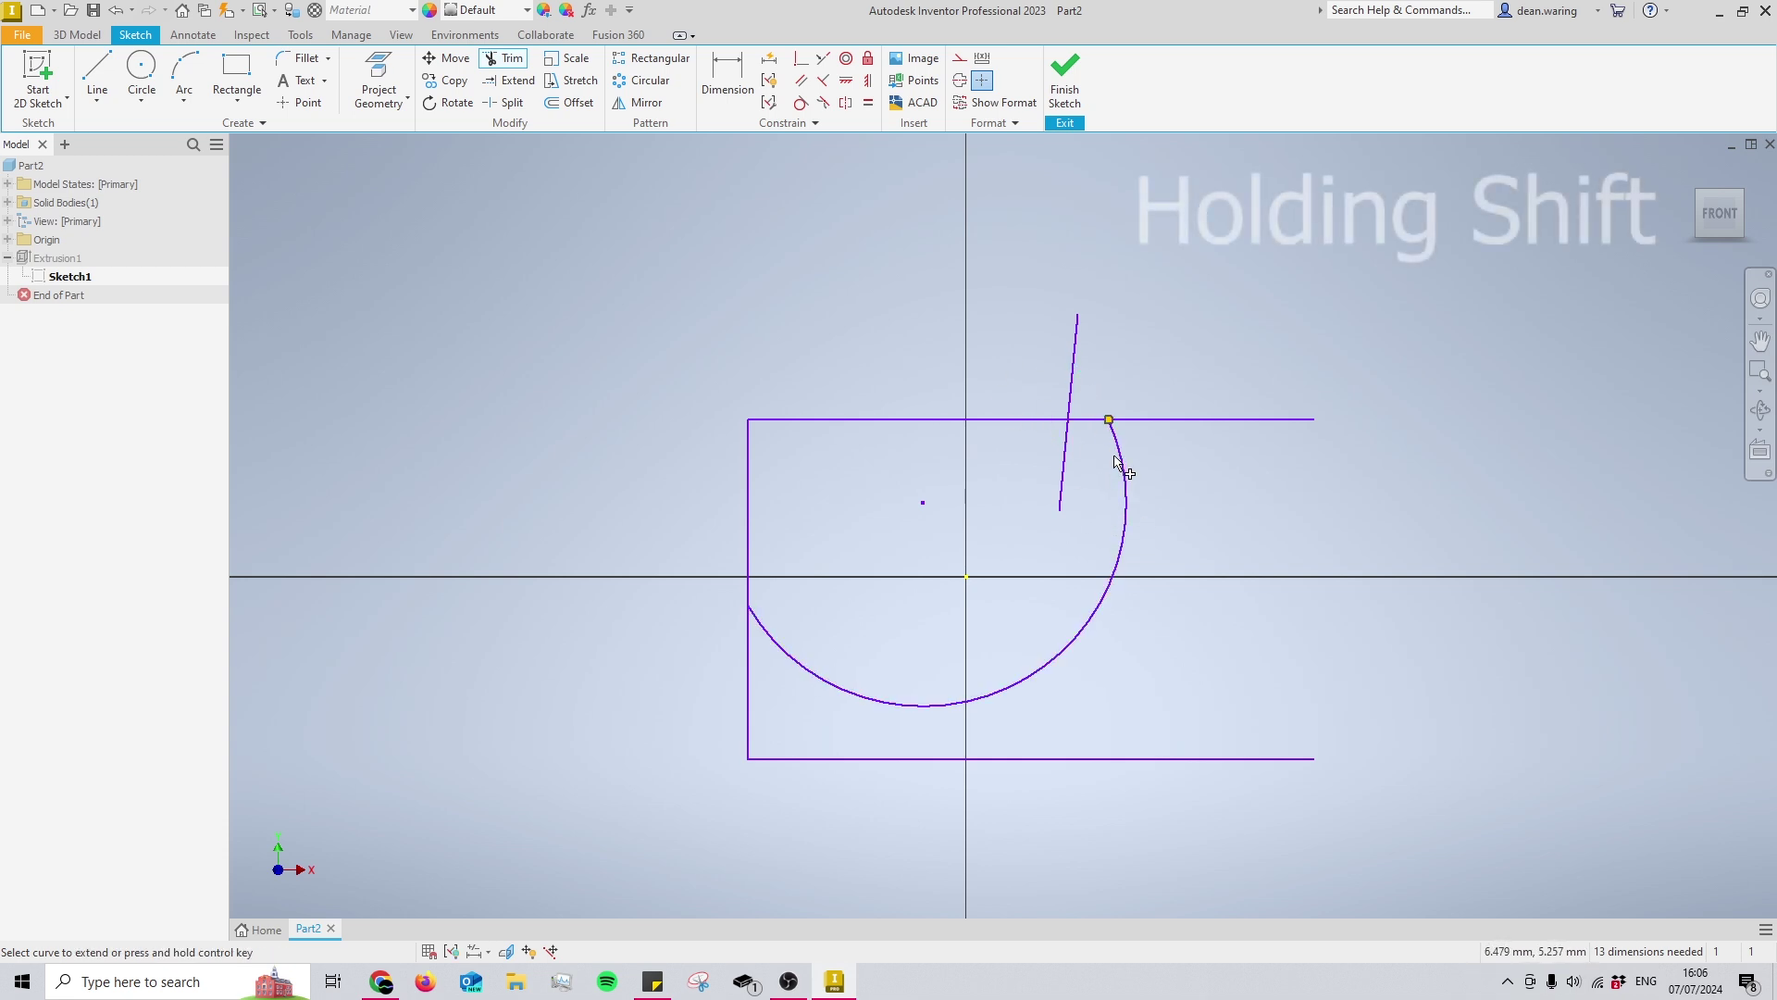
pyautogui.keyDown('shift'); pyautogui.click(1089, 388); pyautogui.keyUp('shift')
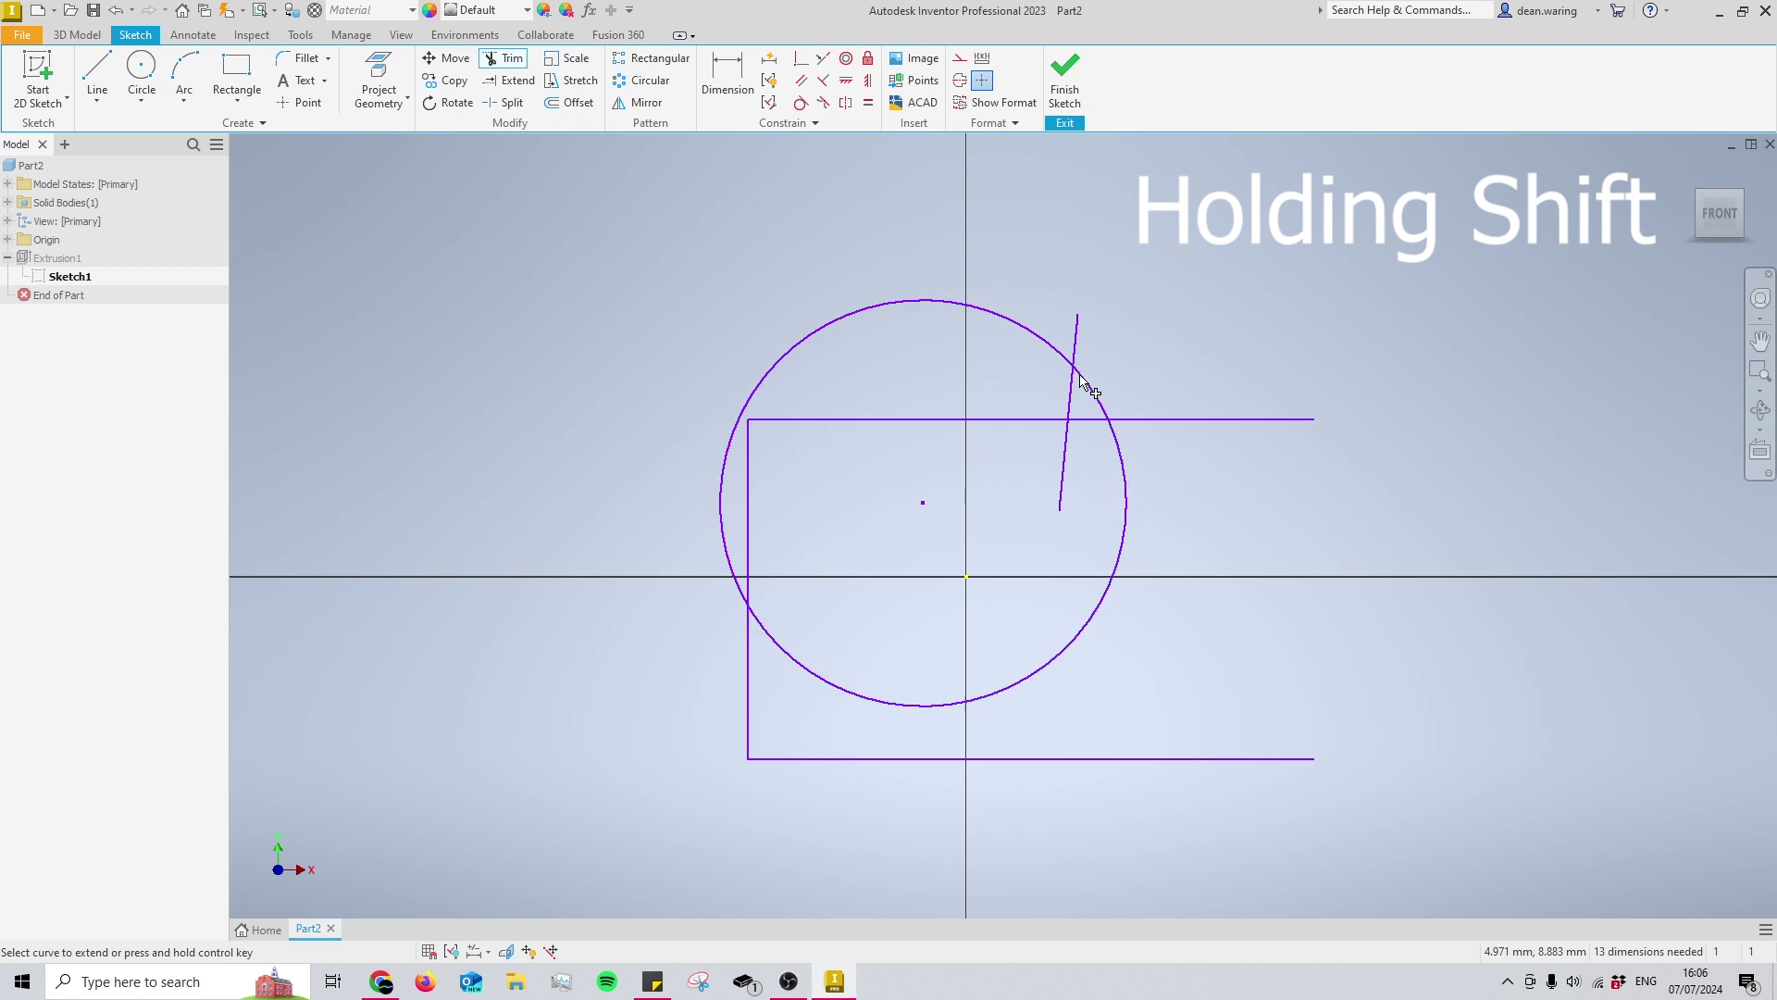
pyautogui.keyDown('shift'); pyautogui.click(1062, 506); pyautogui.keyUp('shift')
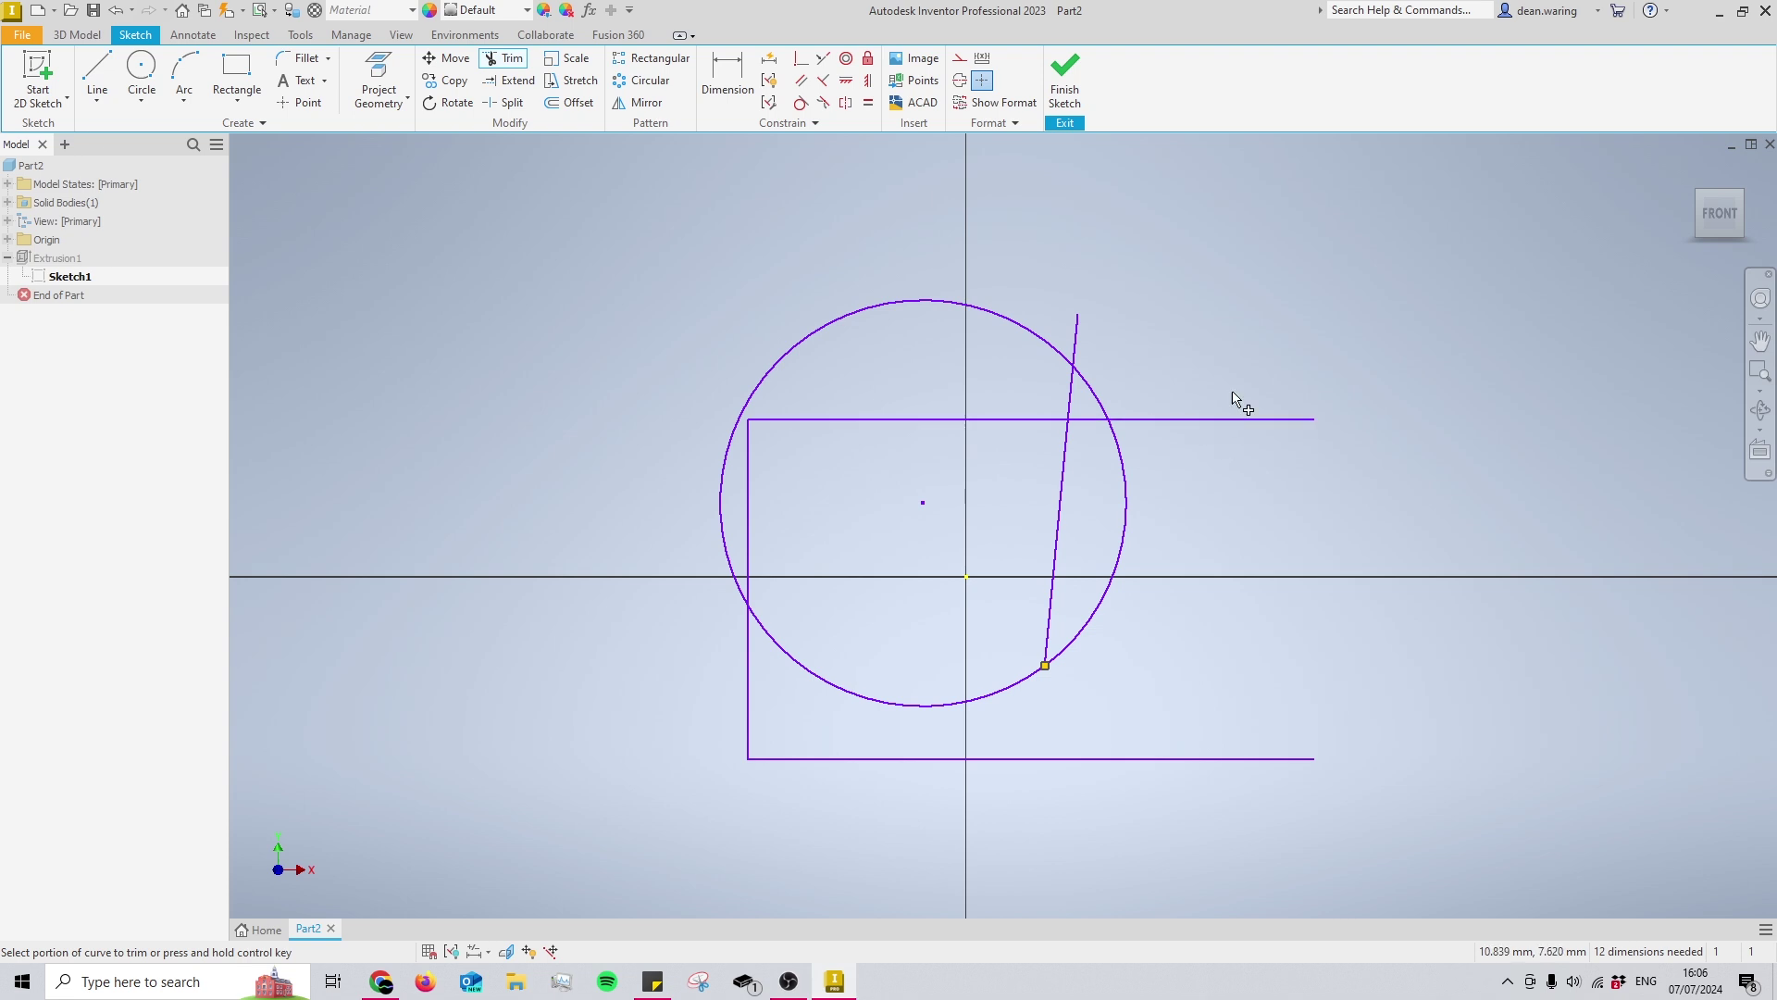
pyautogui.press('Escape')
# - Try to finish the sketch, and cancel the exit to stay in sketch editing
pyautogui.click(1064, 79)
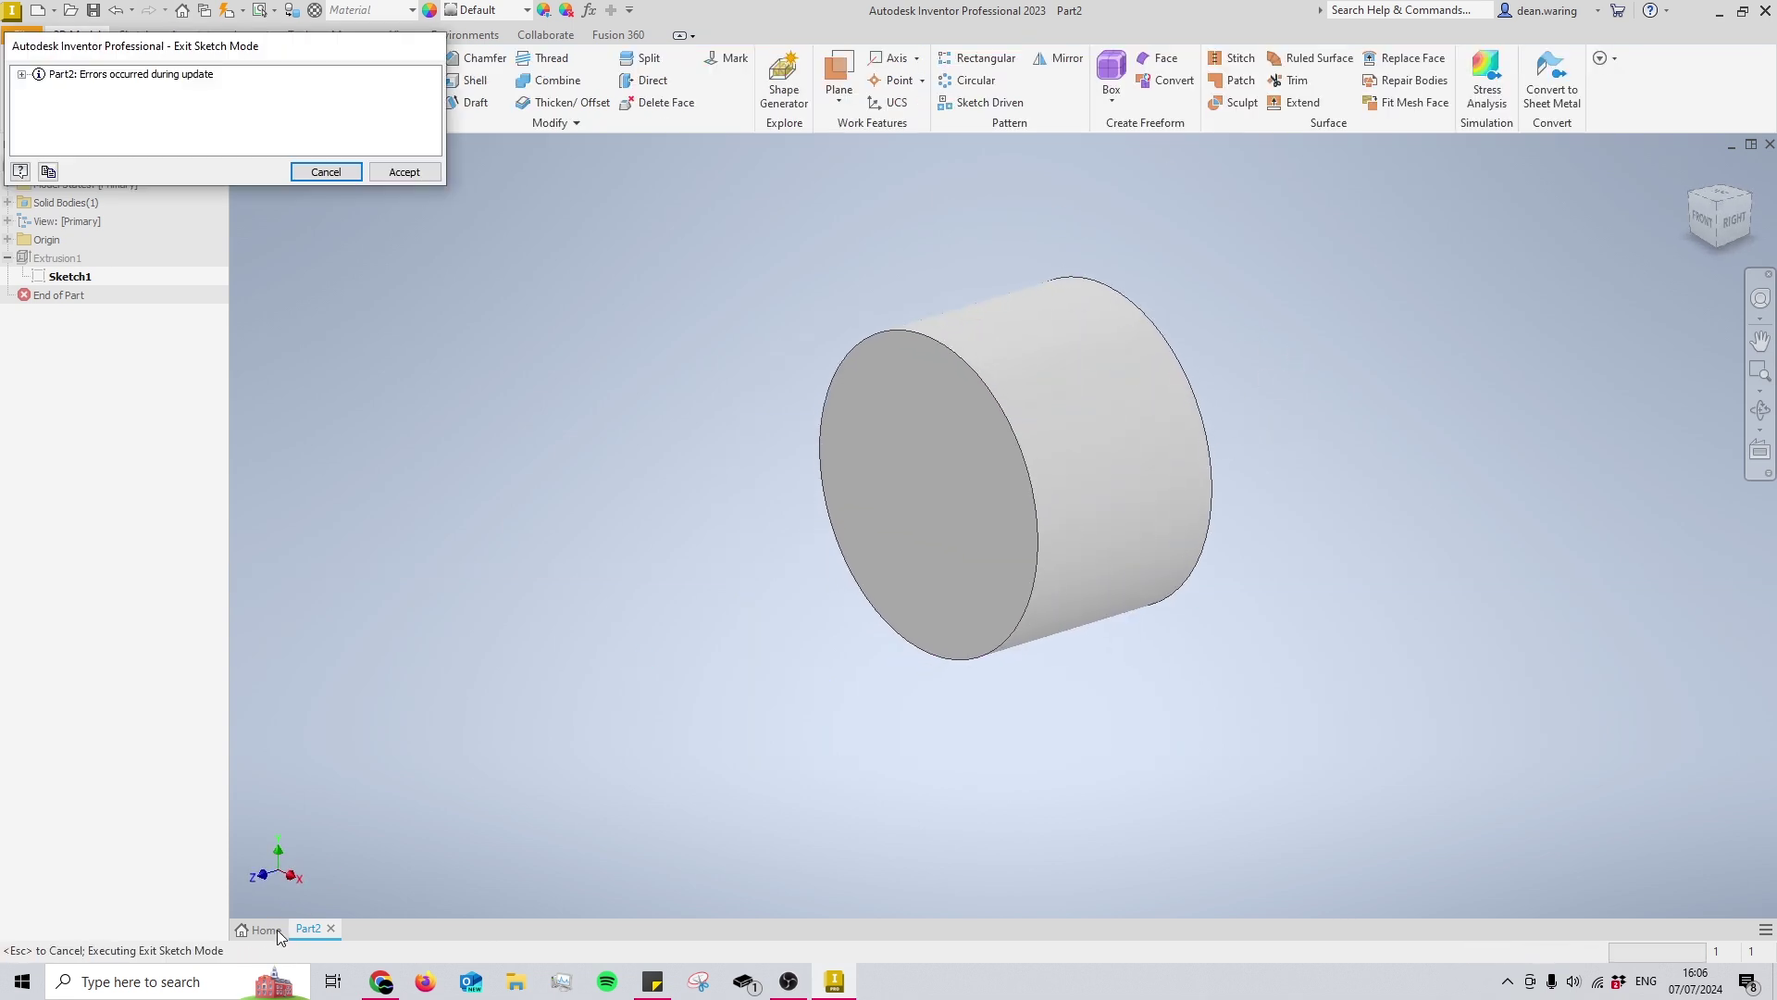
pyautogui.click(345, 172)
# - Open the recent assembly Assy.iam without updating its changed components
pyautogui.click(264, 929)
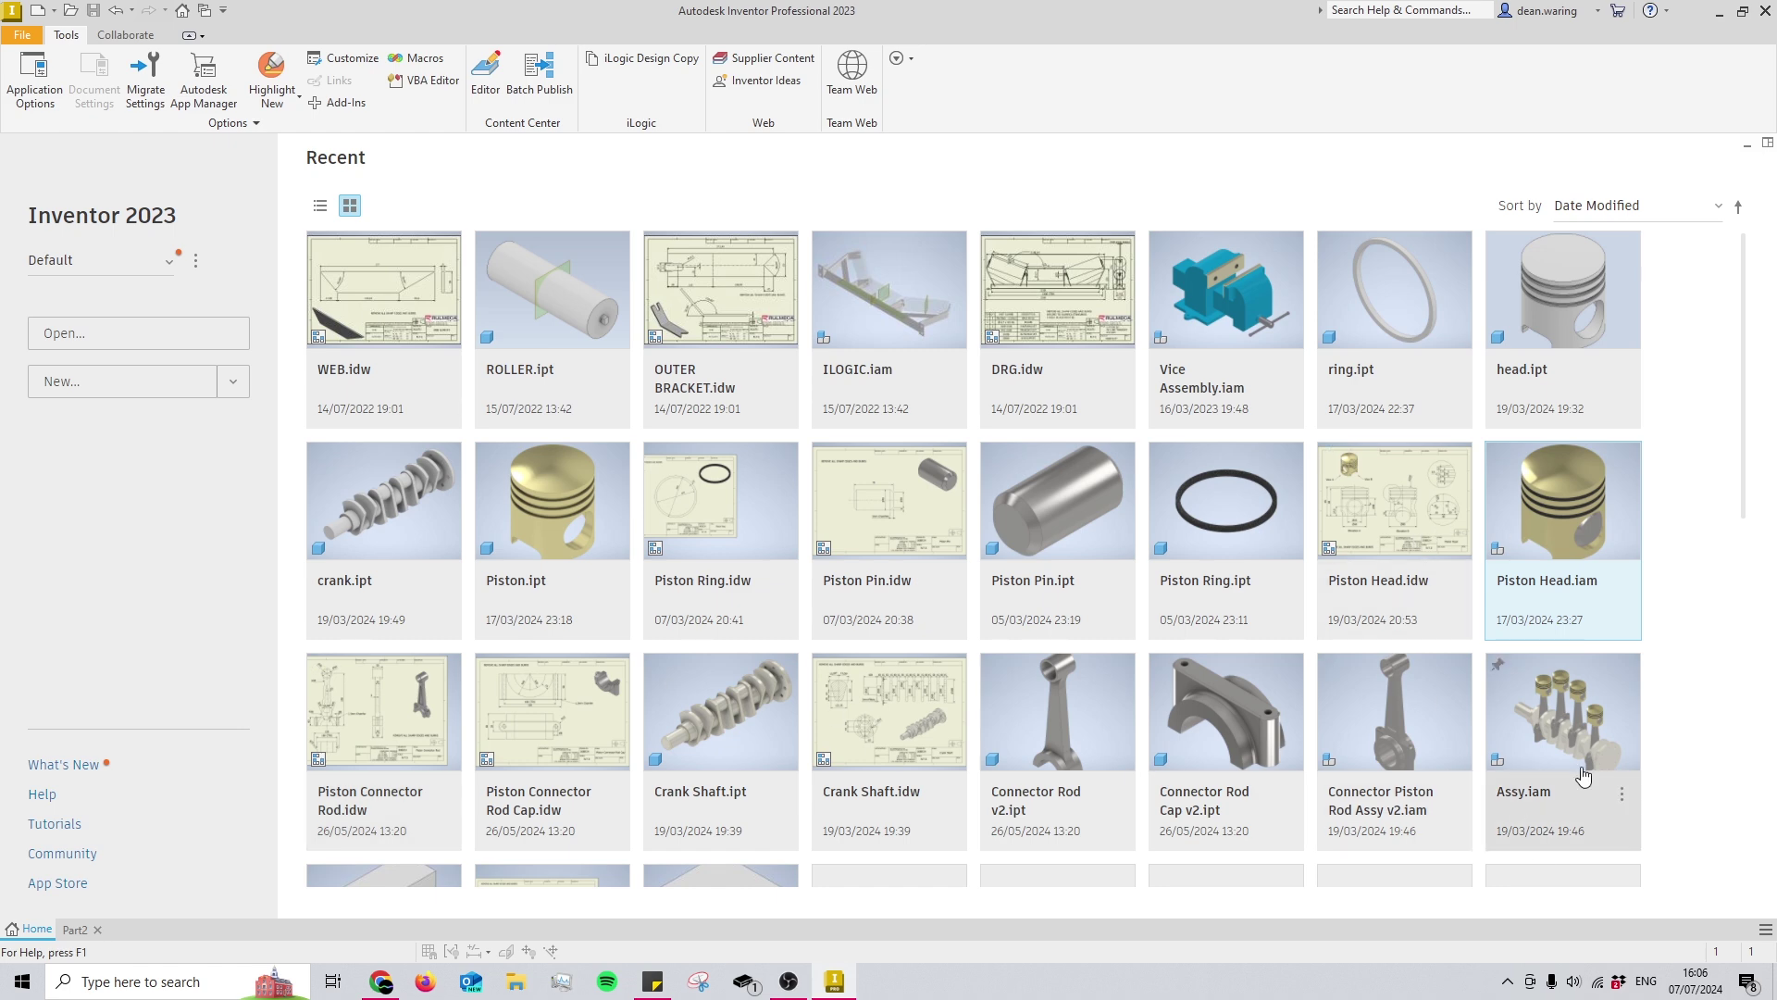
pyautogui.click(1574, 740)
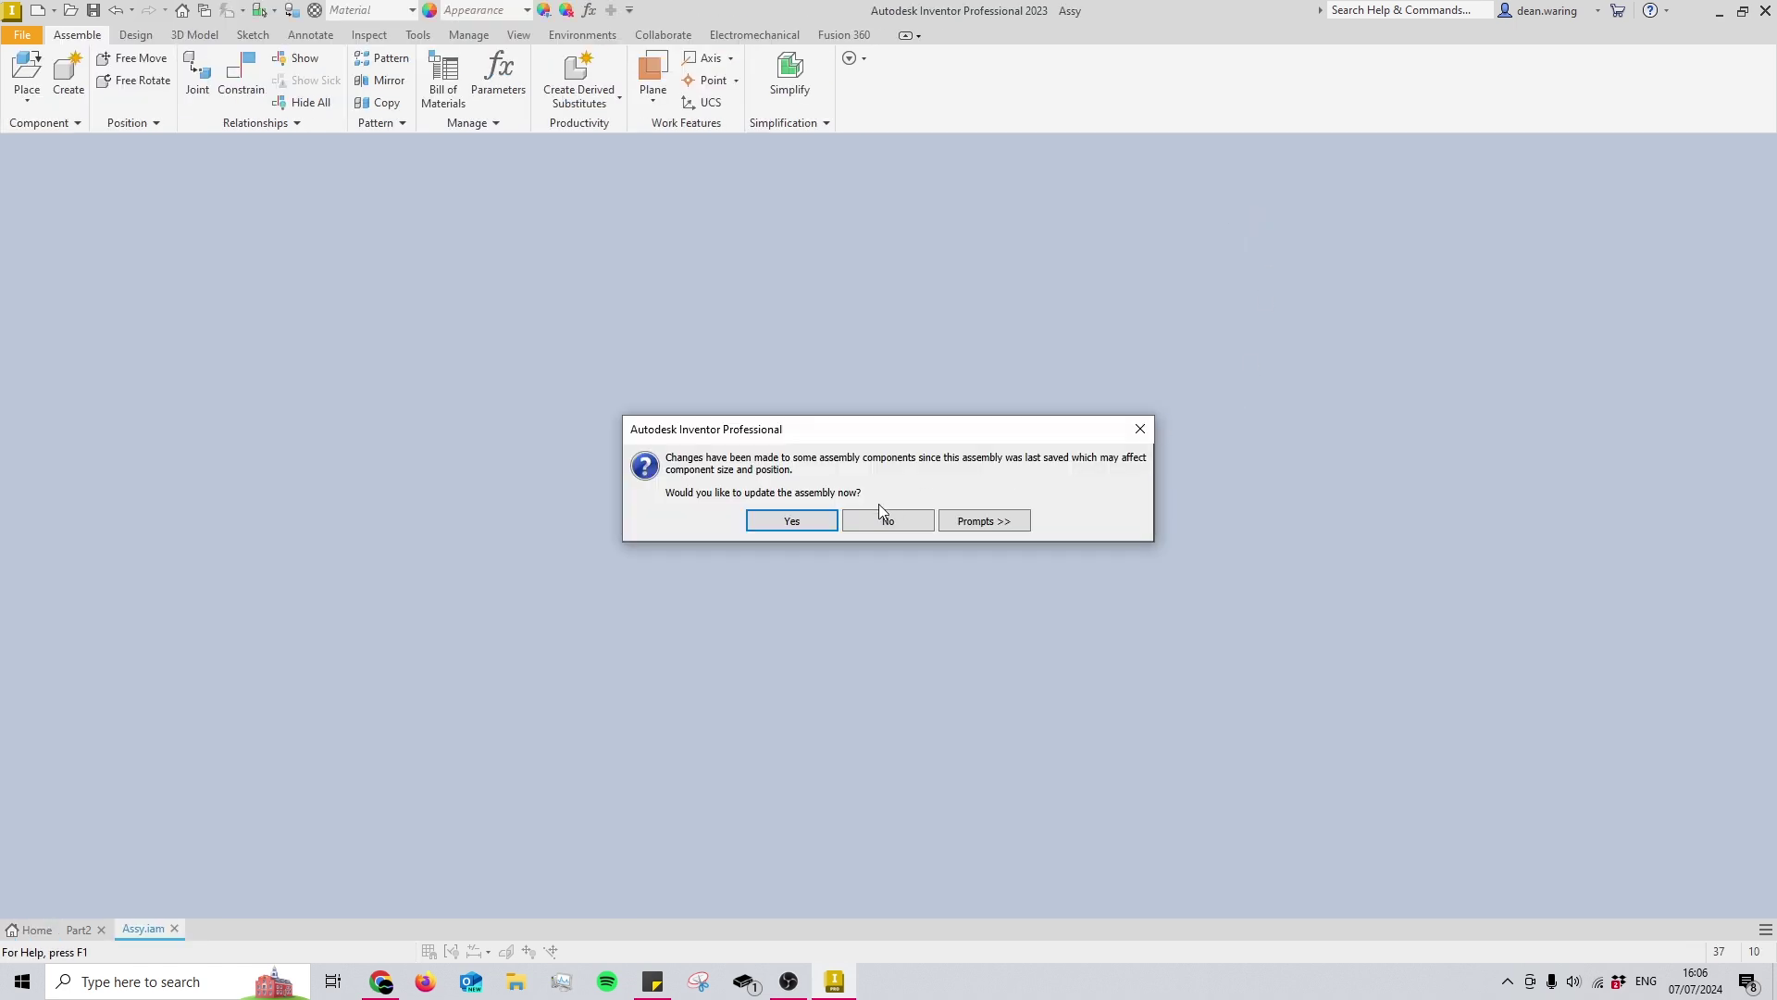
pyautogui.click(881, 517)
pyautogui.moveTo(961, 483); pyautogui.dragTo(1102, 440, button='middle')
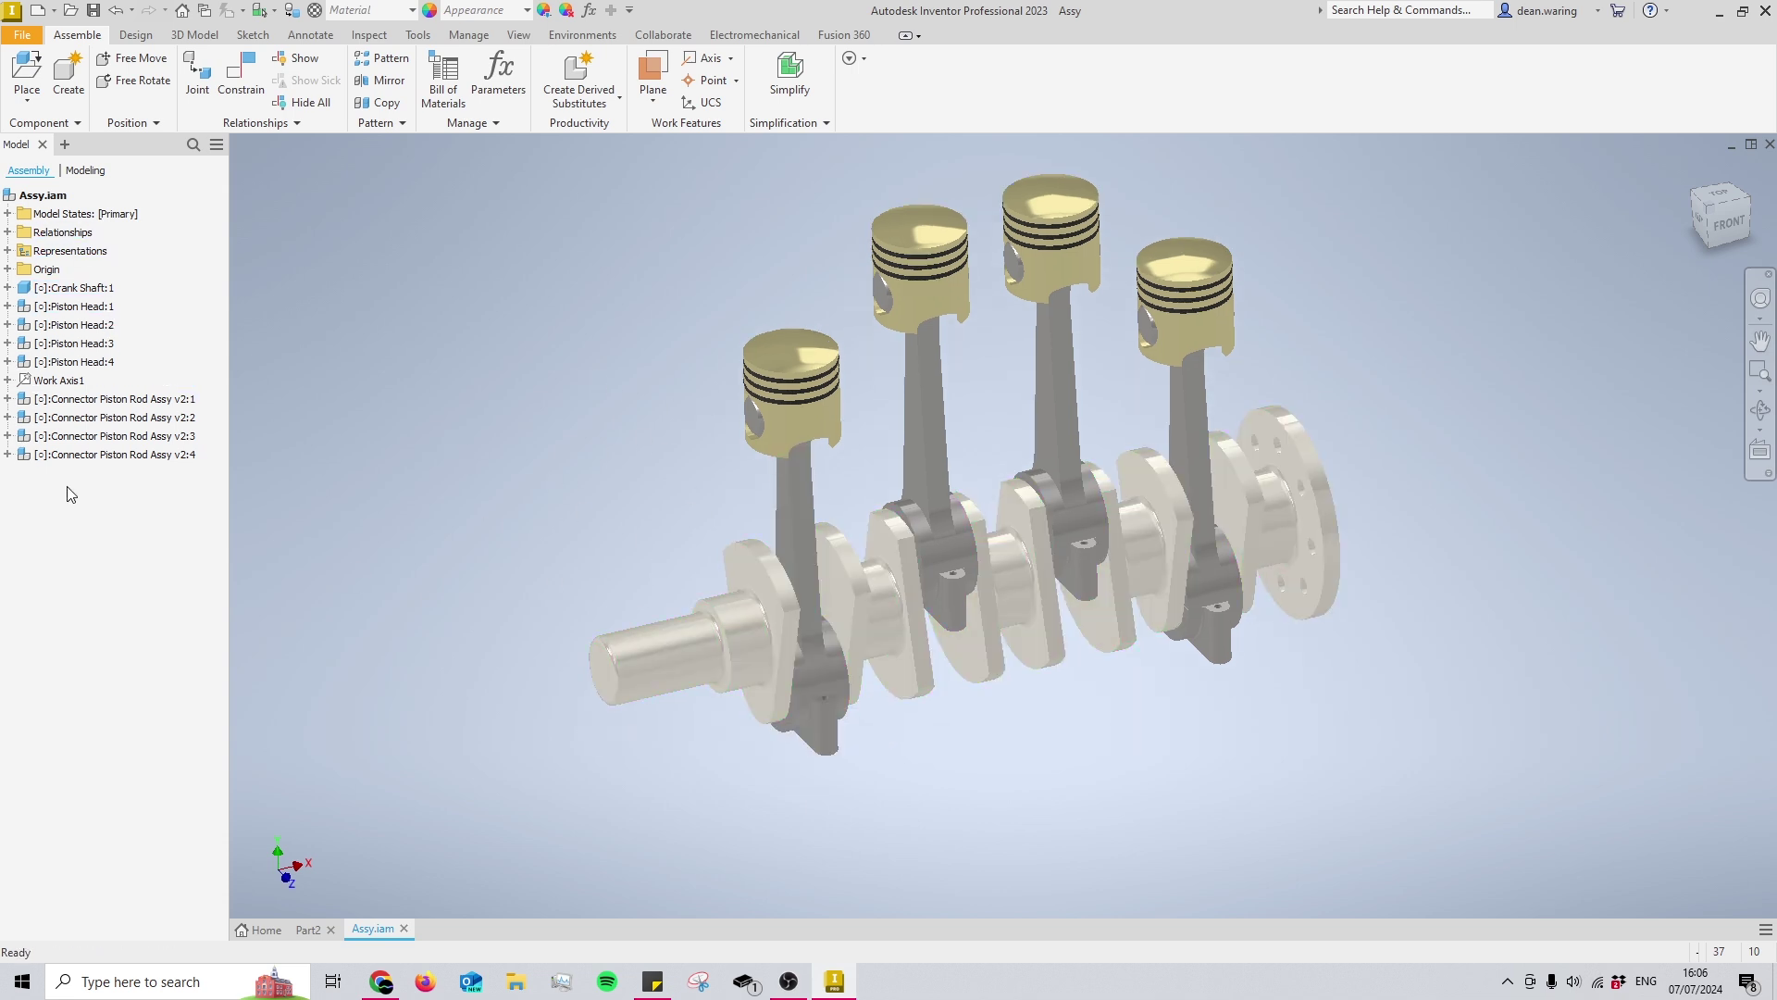
# - Look up the visibility option of Piston Head:2, hide that component and restore it
pyautogui.rightClick(81, 324)
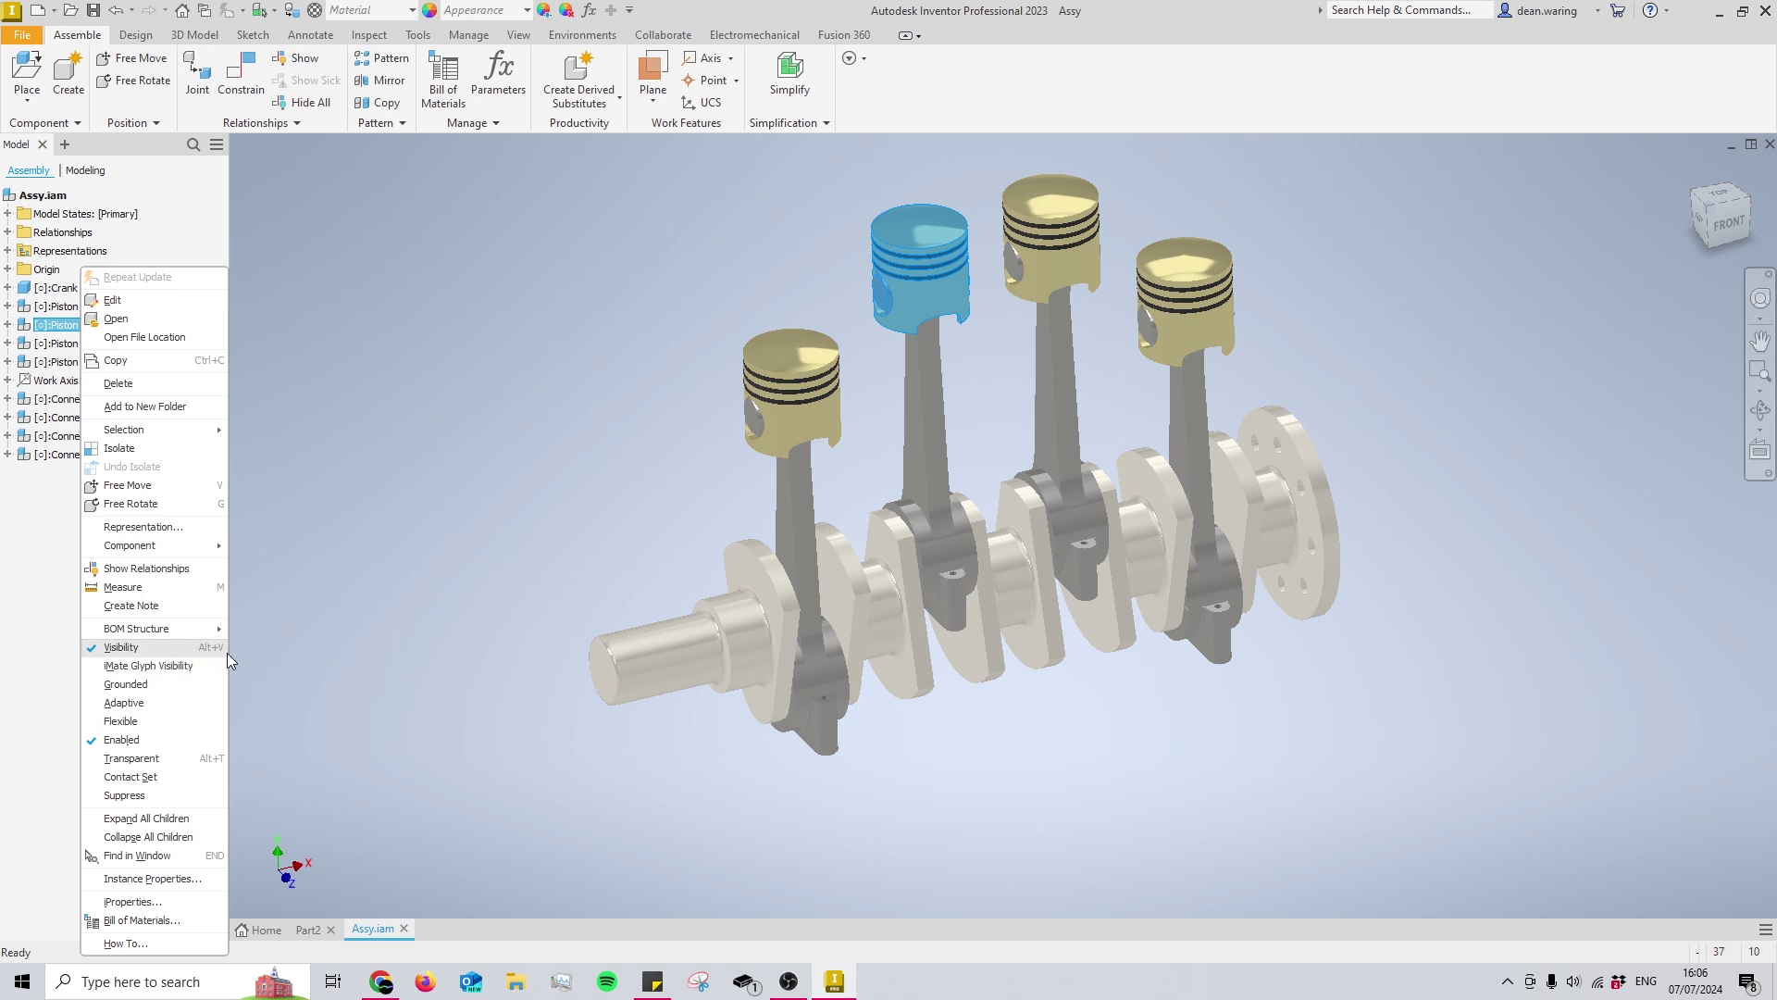
pyautogui.click(613, 467)
pyautogui.click(931, 304)
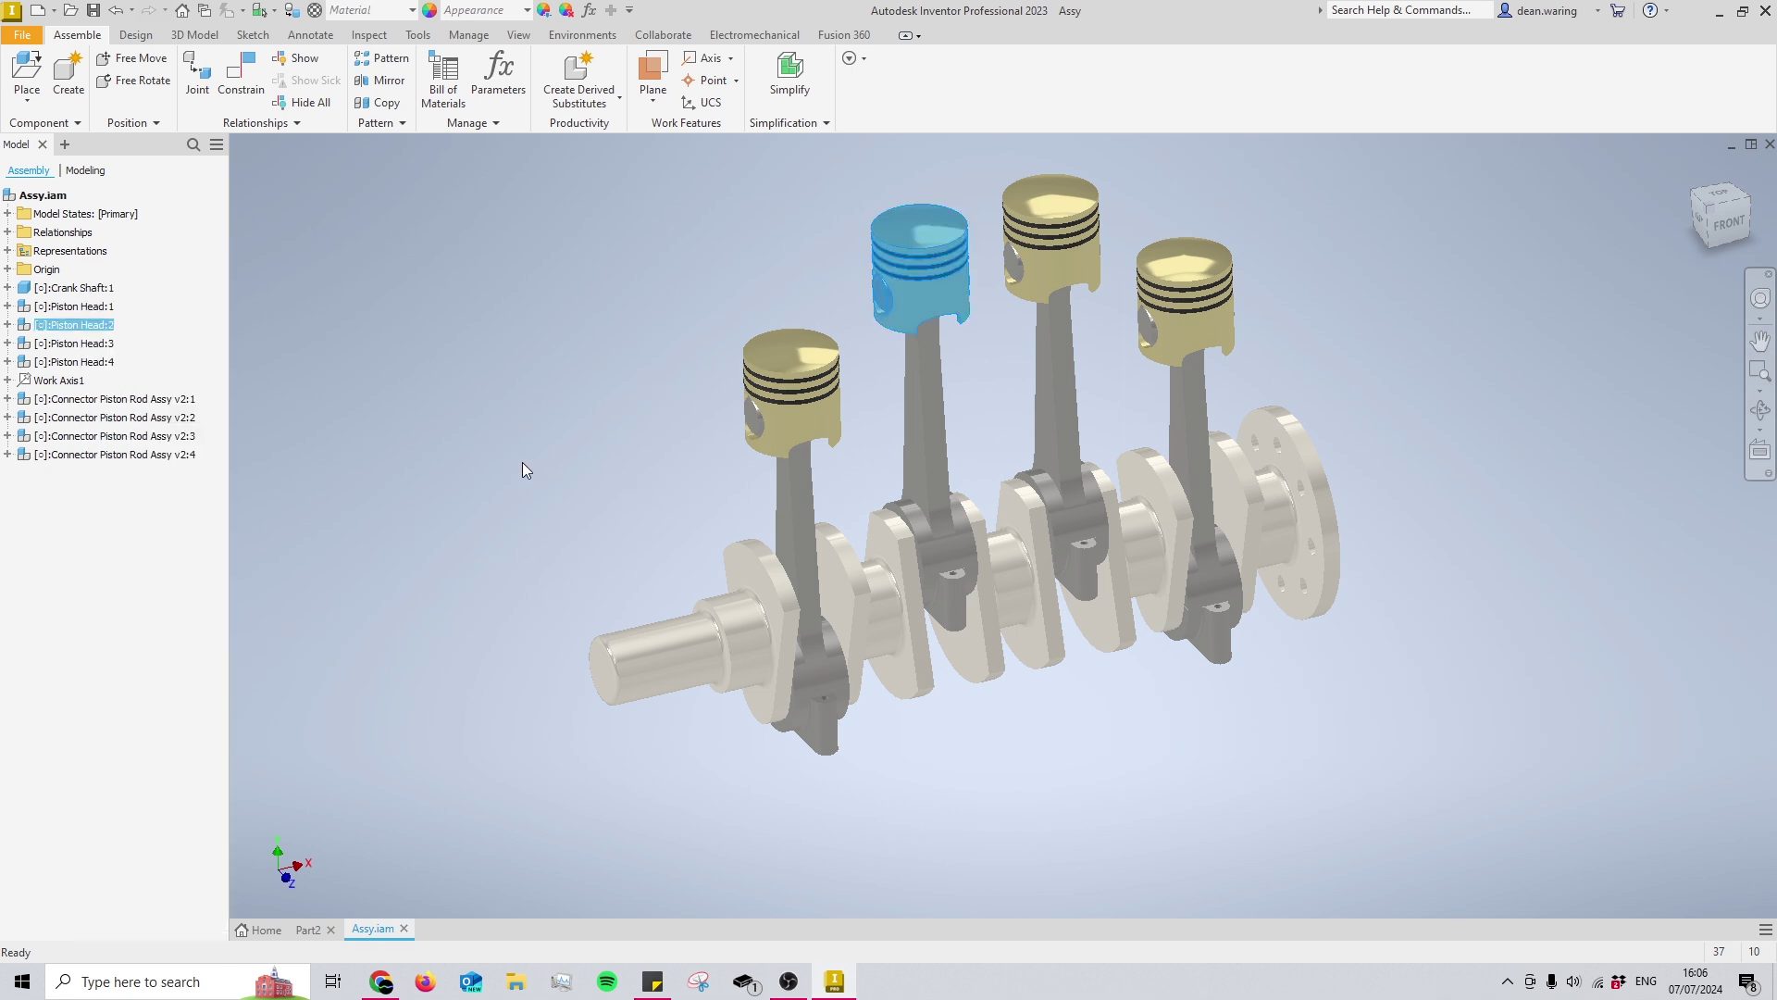
pyautogui.hotkey('alt', 'v')
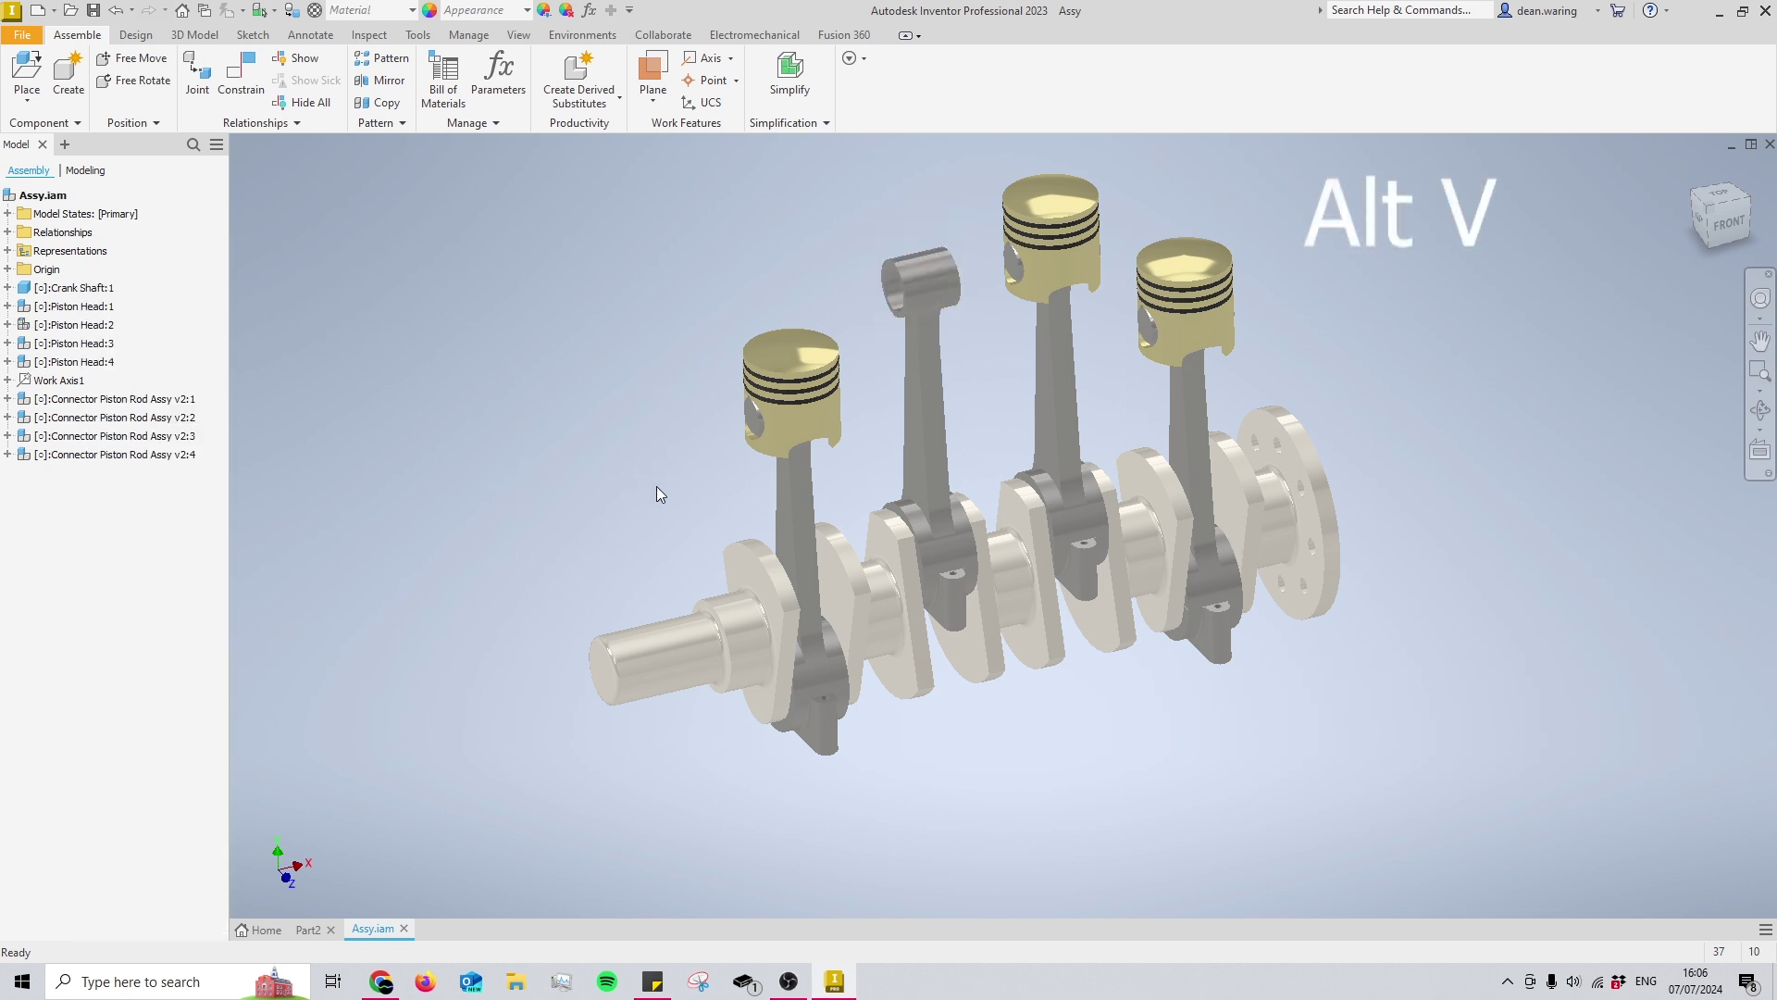
pyautogui.hotkey('alt', 'v')
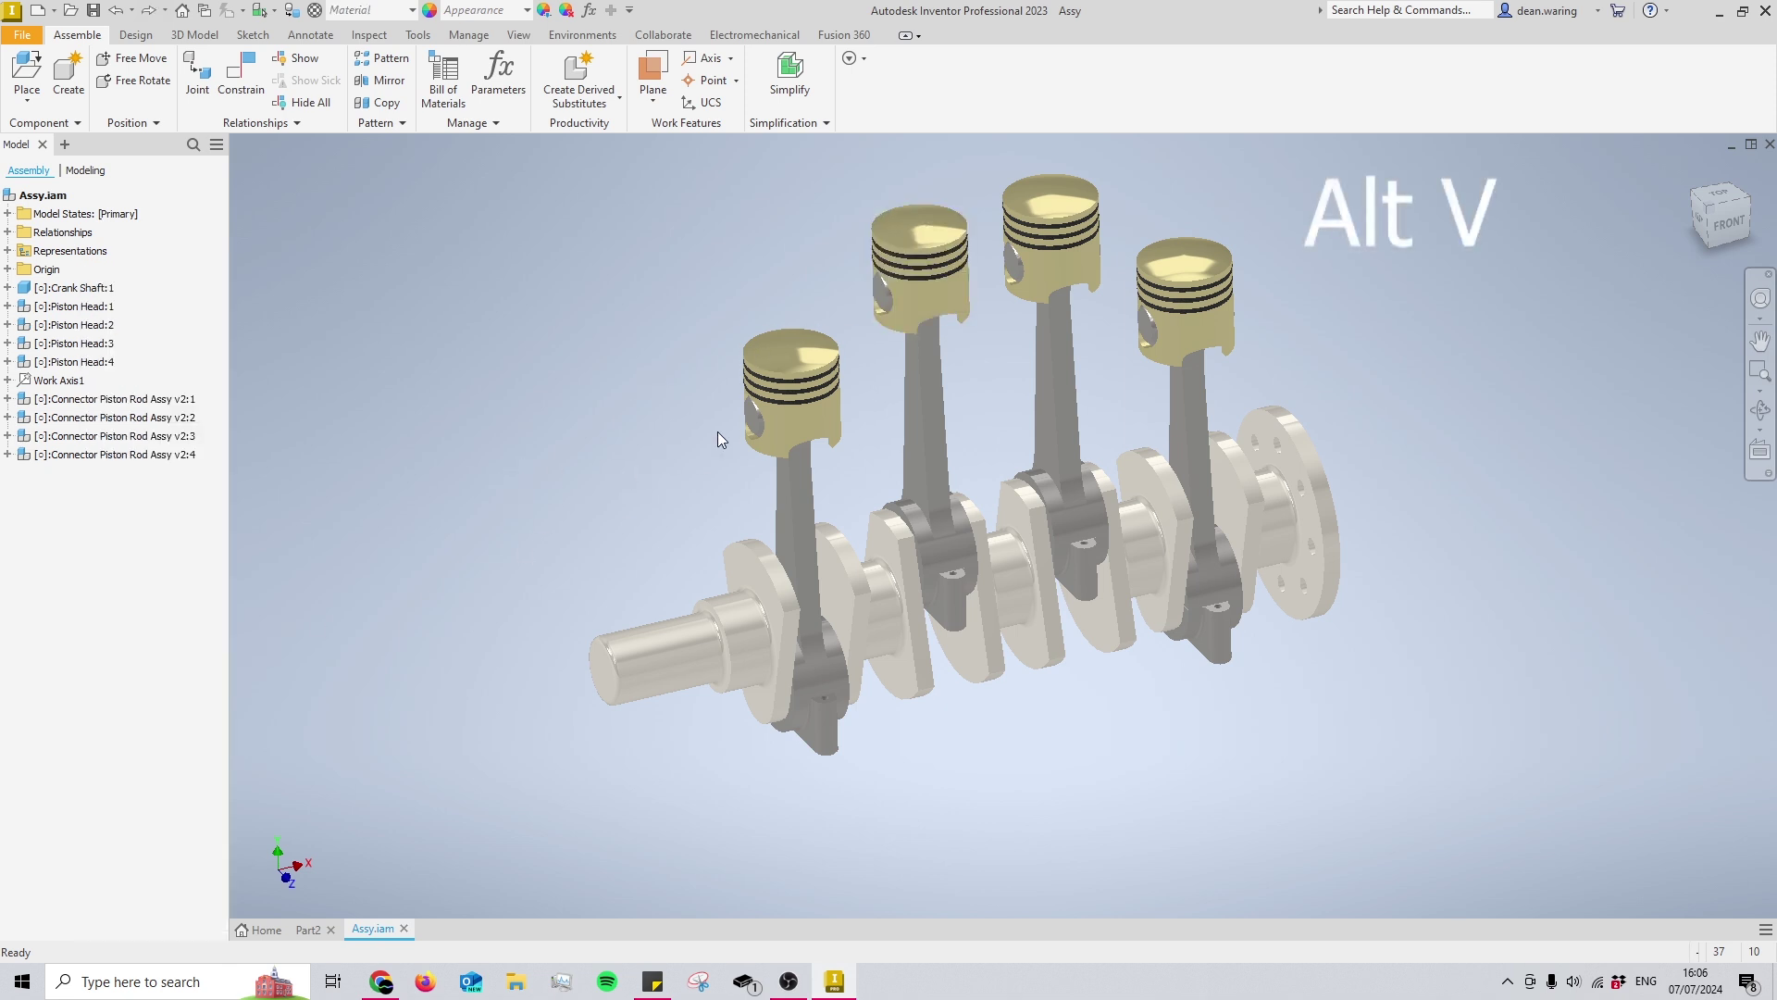
# - Hide Piston Head:1 and undo the visibility change
pyautogui.click(797, 352)
pyautogui.rightClick(797, 352)
pyautogui.hotkey('alt', 'v')
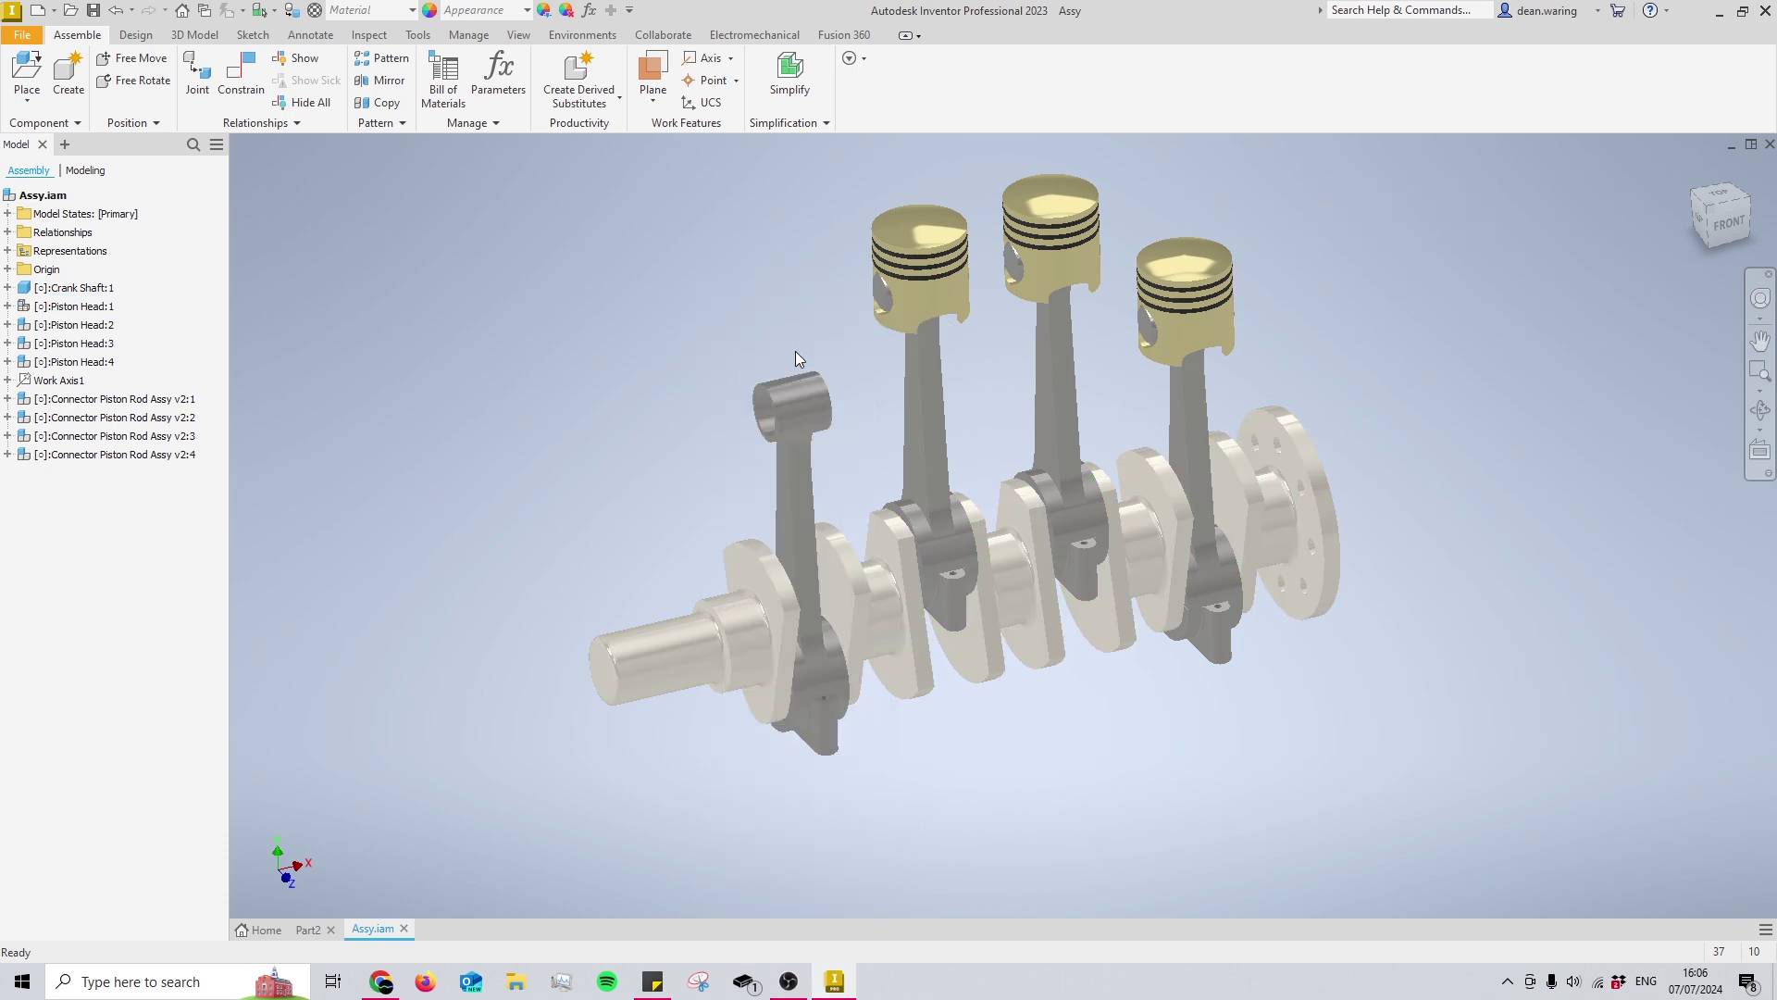
pyautogui.hotkey('ctrl', 'z')
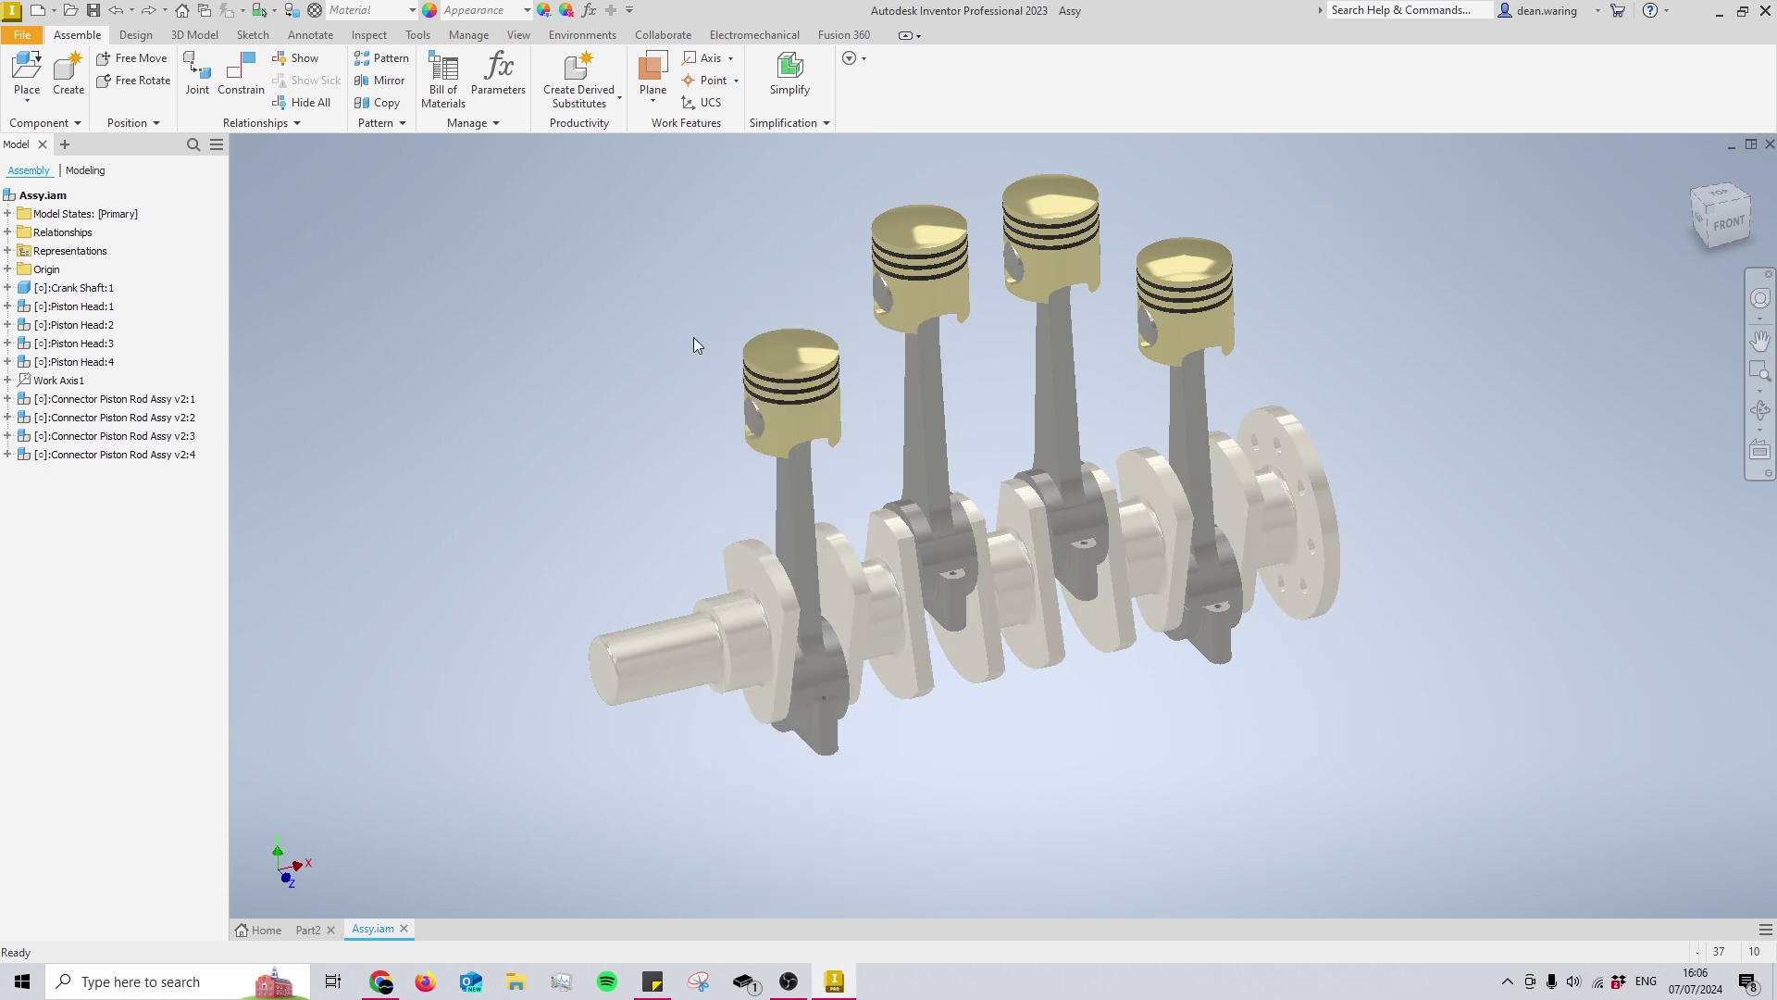
# - Ground Piston Head:4 in the assembly
pyautogui.moveTo(821, 450); pyautogui.dragTo(838, 457, button='middle')
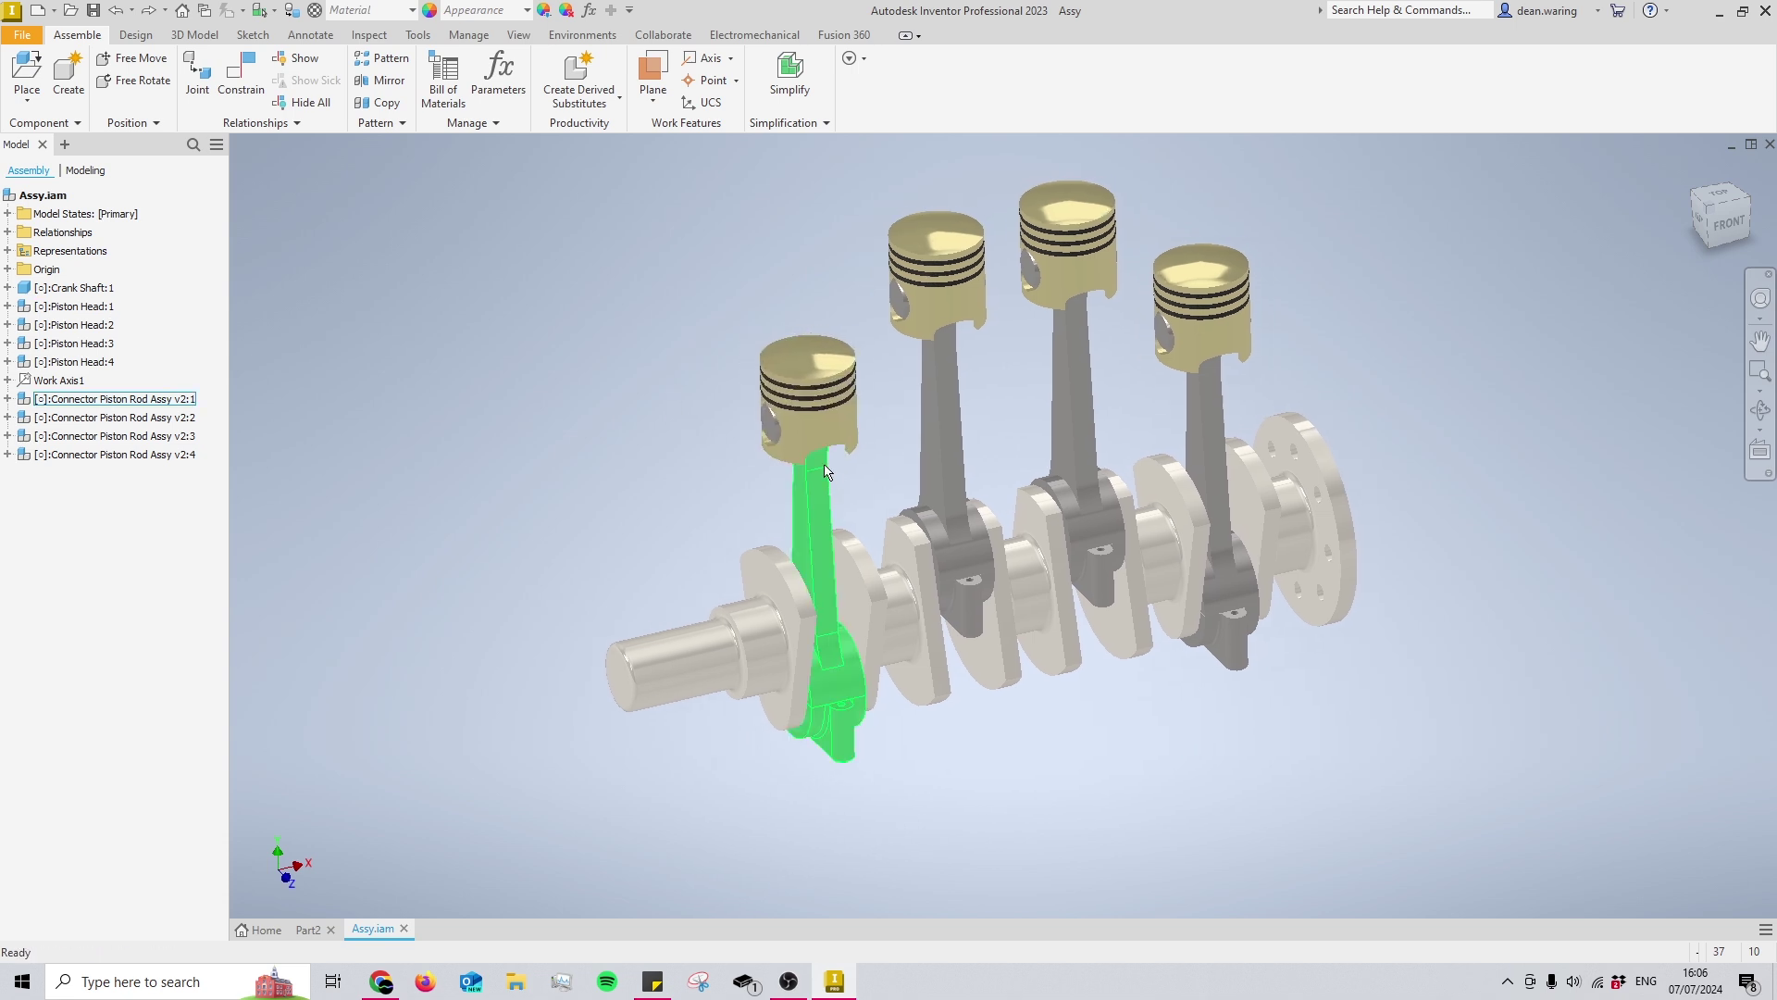
pyautogui.moveTo(1137, 681); pyautogui.dragTo(1120, 636, button='middle')
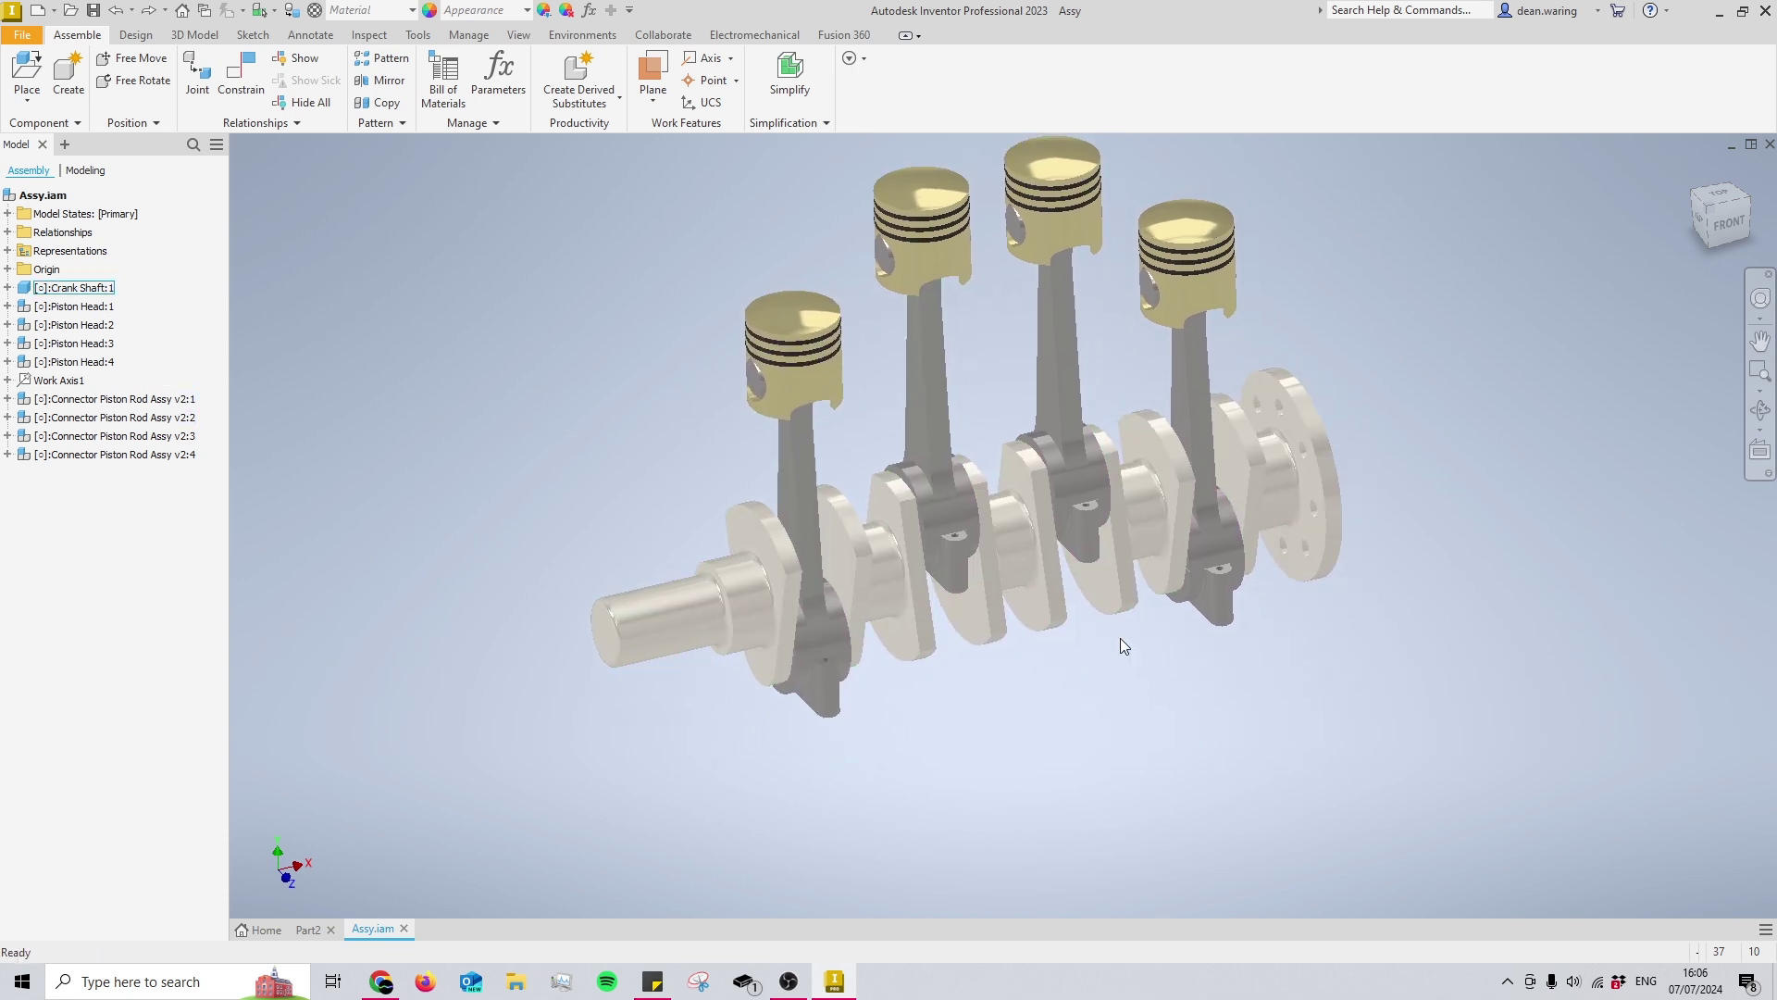
pyautogui.moveTo(1127, 444); pyautogui.dragTo(903, 622, button='middle')
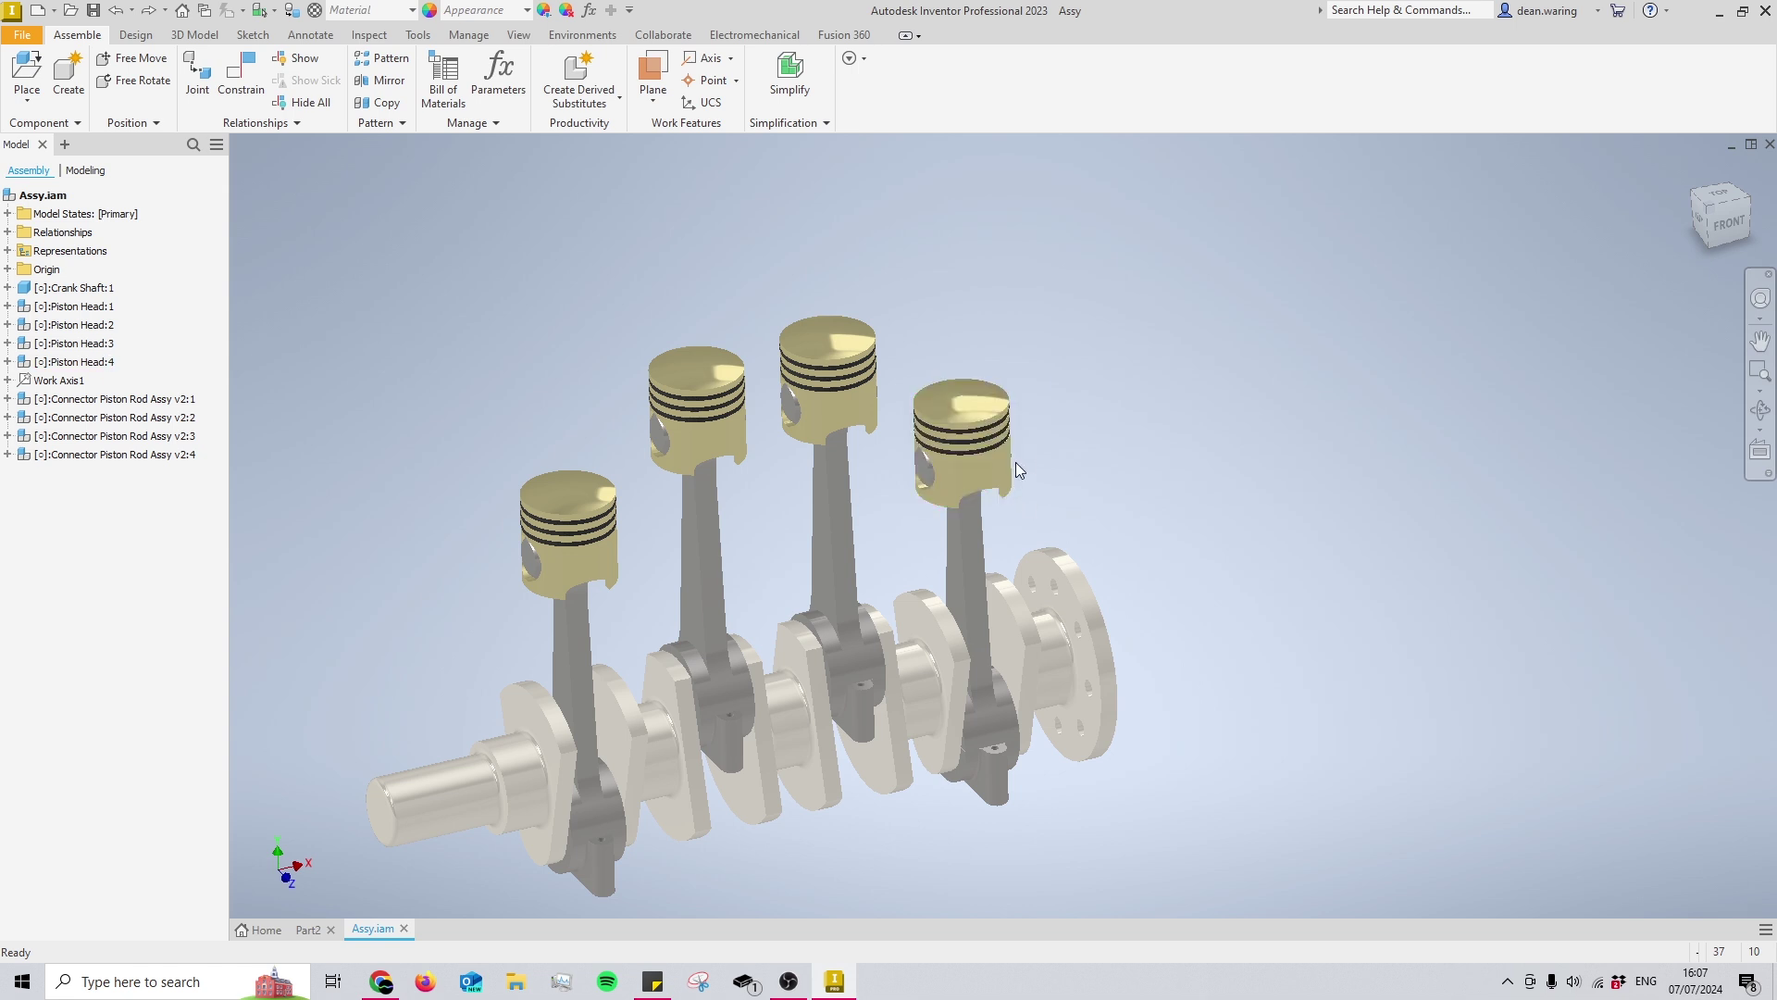
pyautogui.rightClick(974, 449)
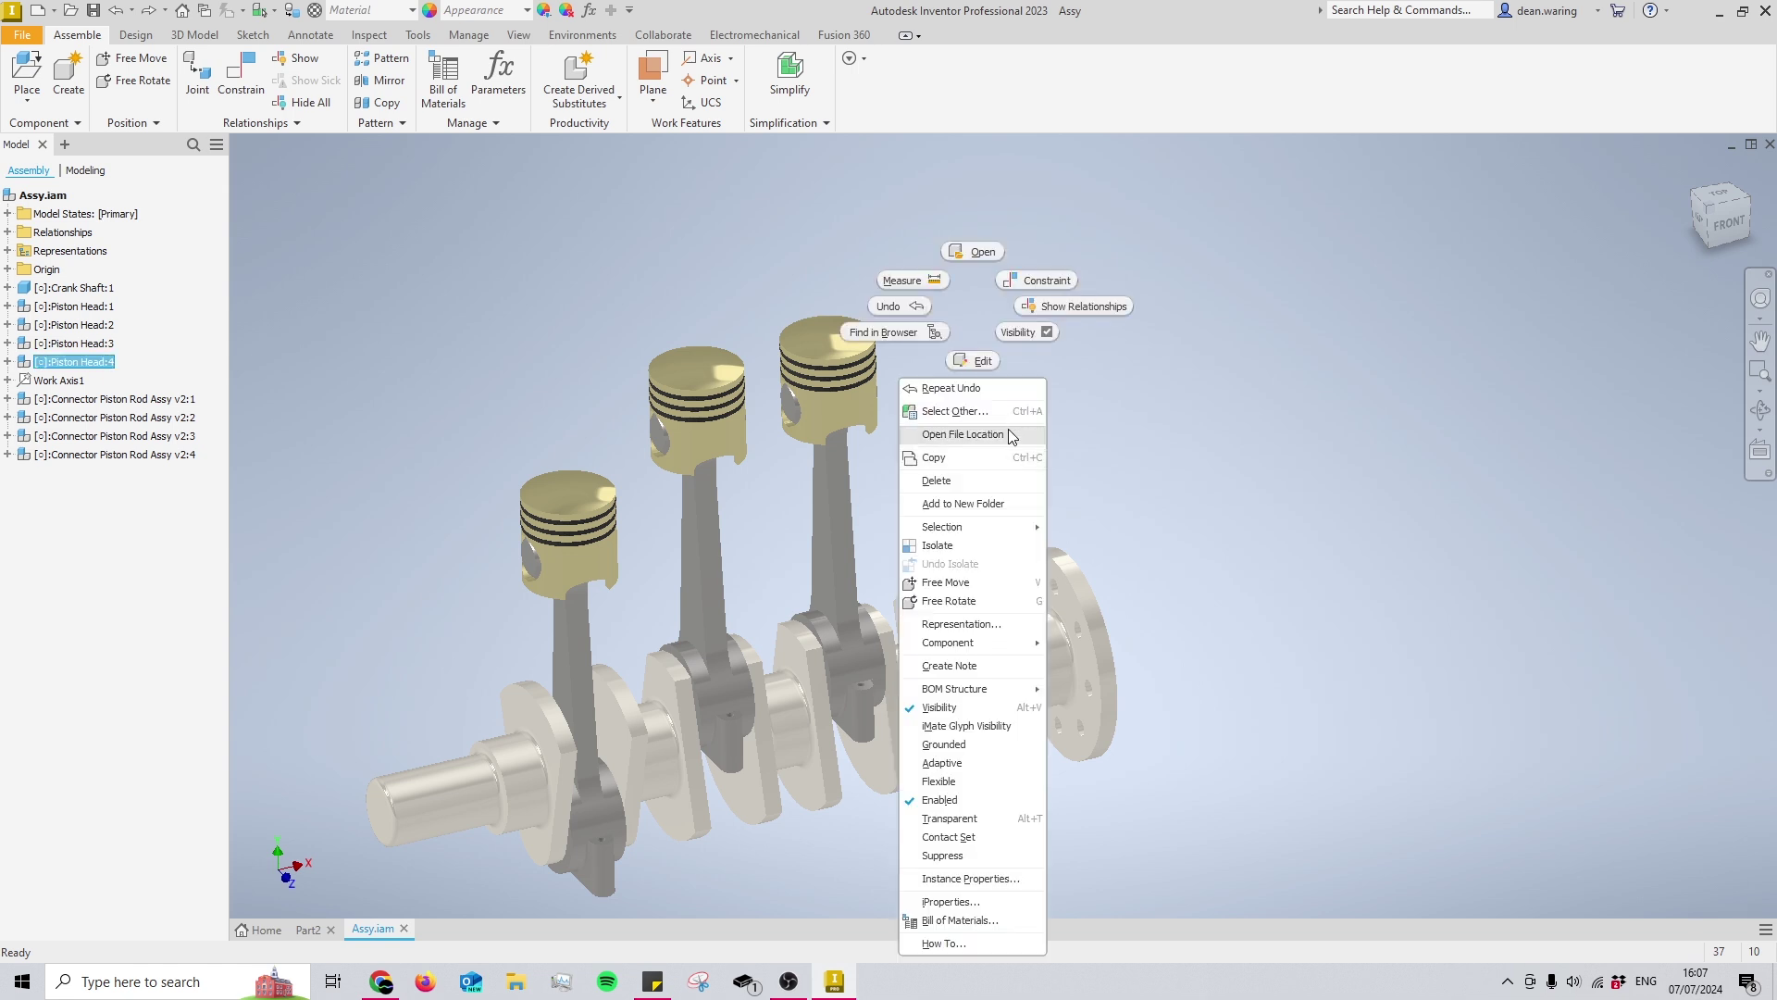
pyautogui.click(981, 748)
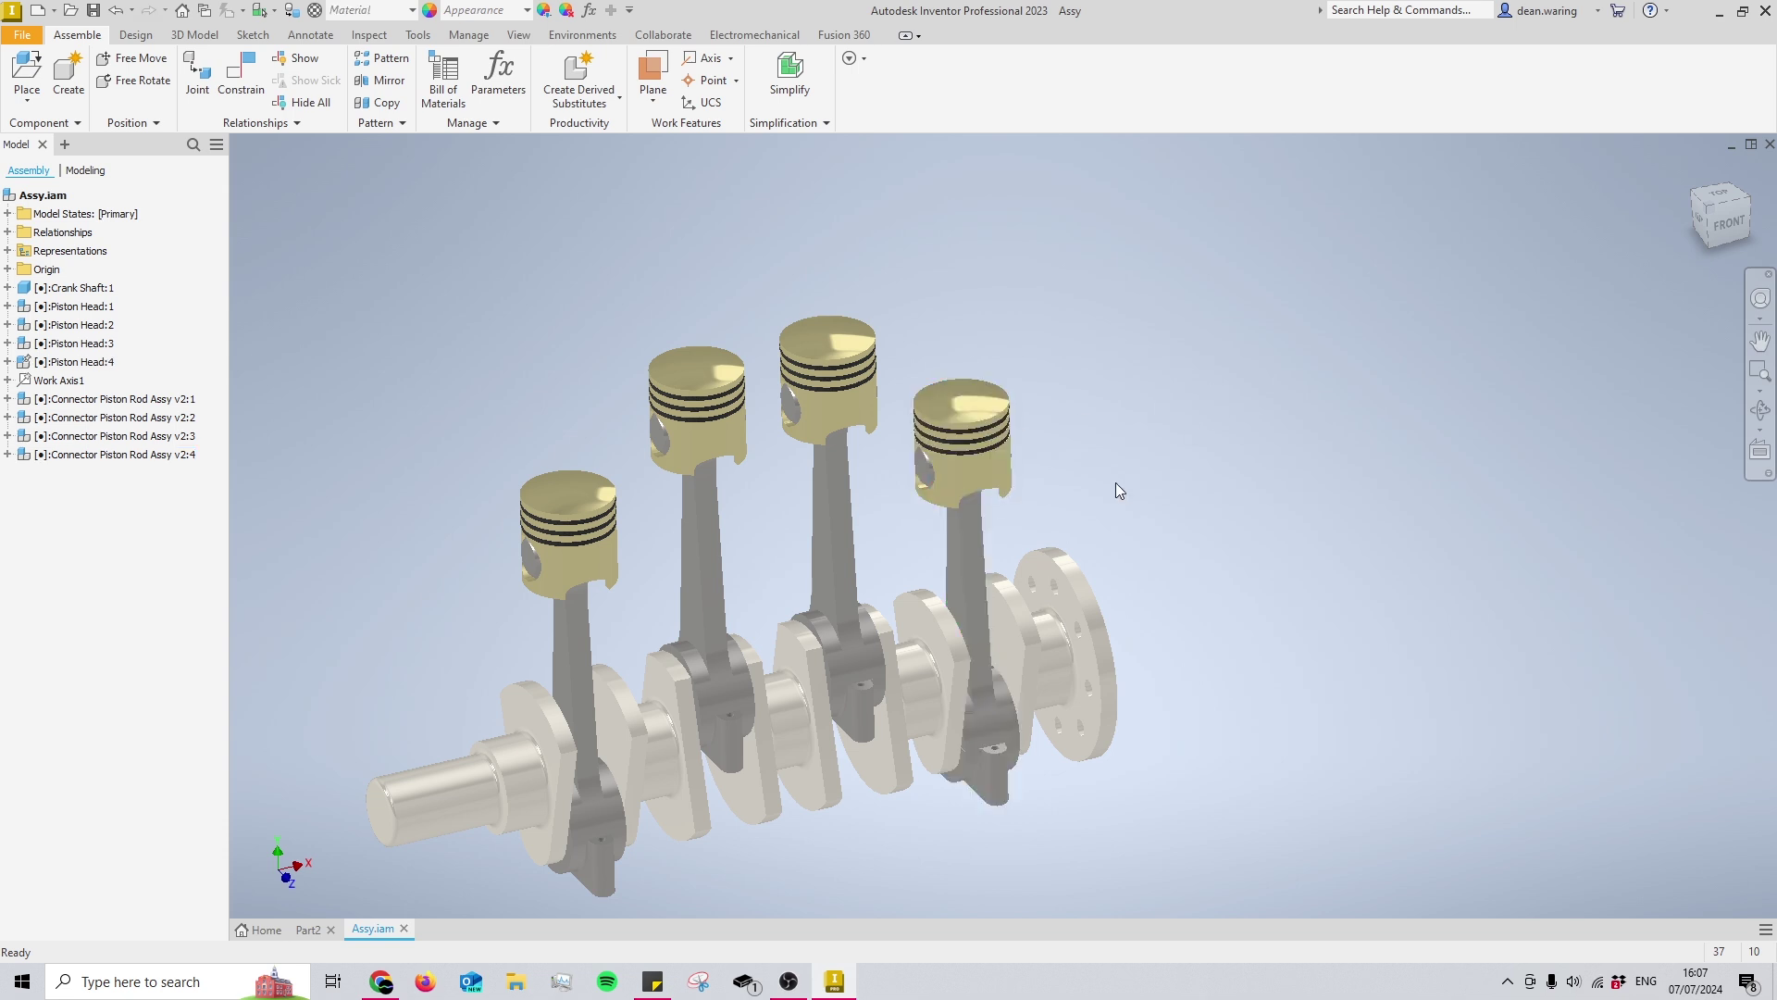
# - Ground Piston Head:4 once more and remove its grounding again
pyautogui.rightClick(969, 477)
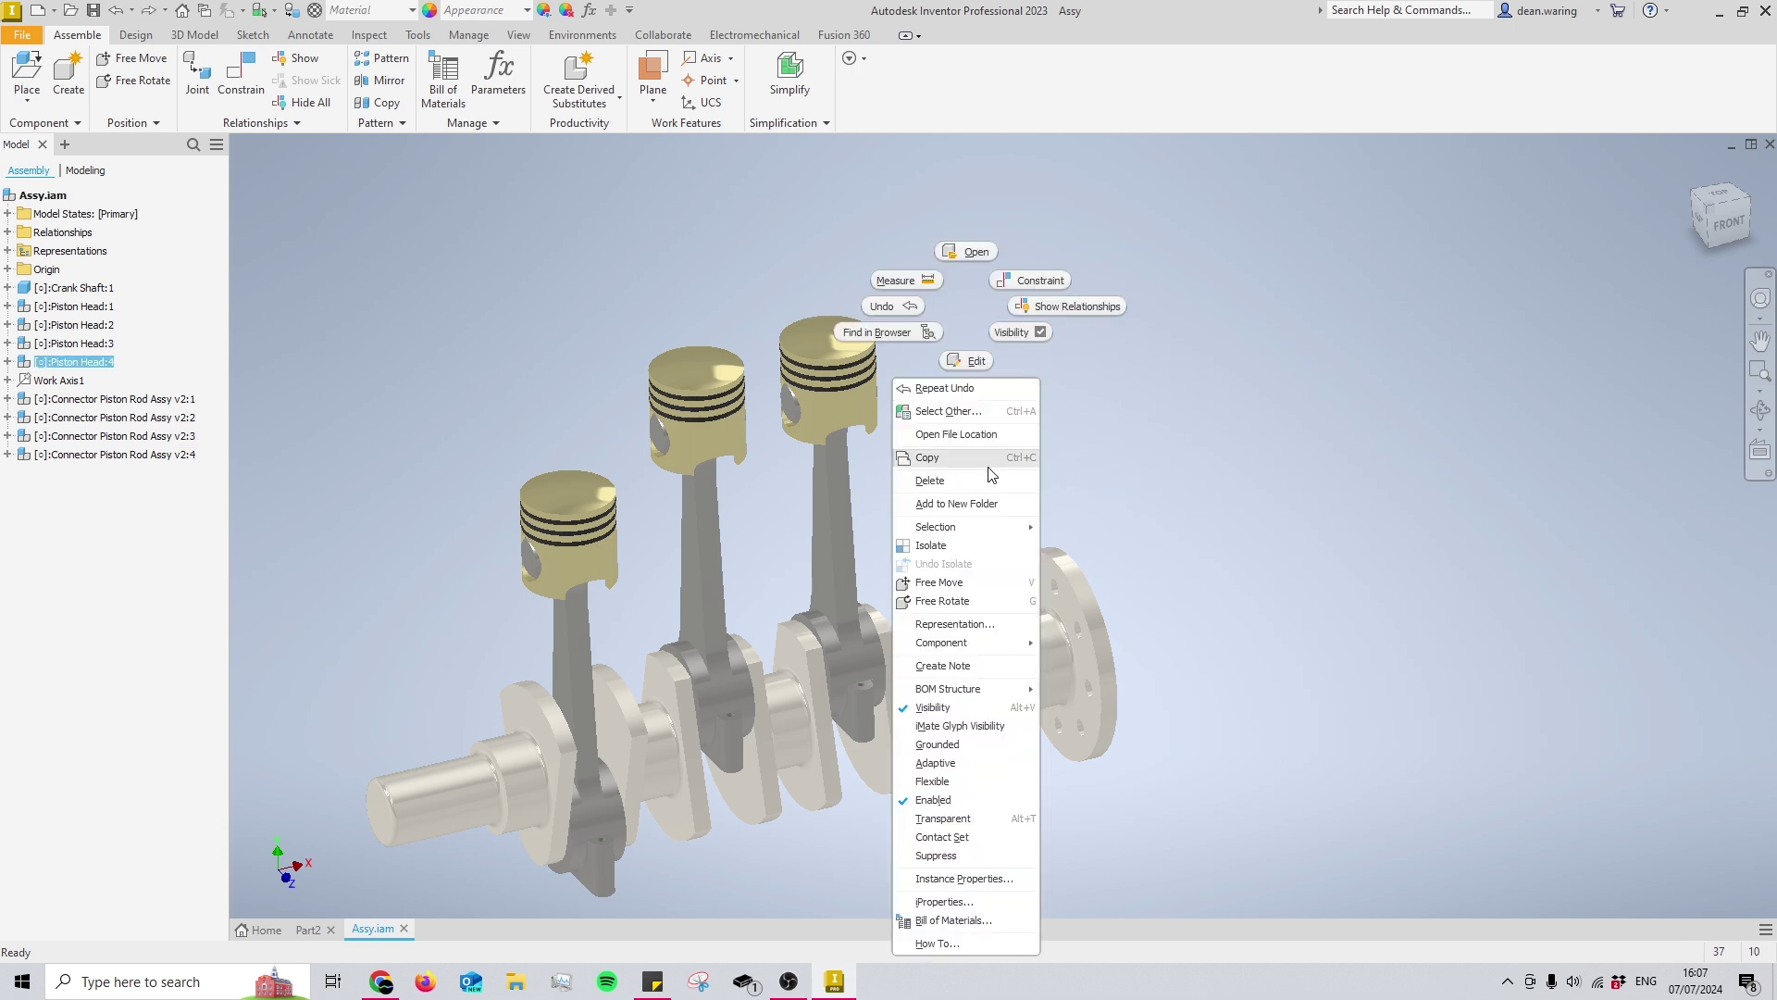
pyautogui.press('g')
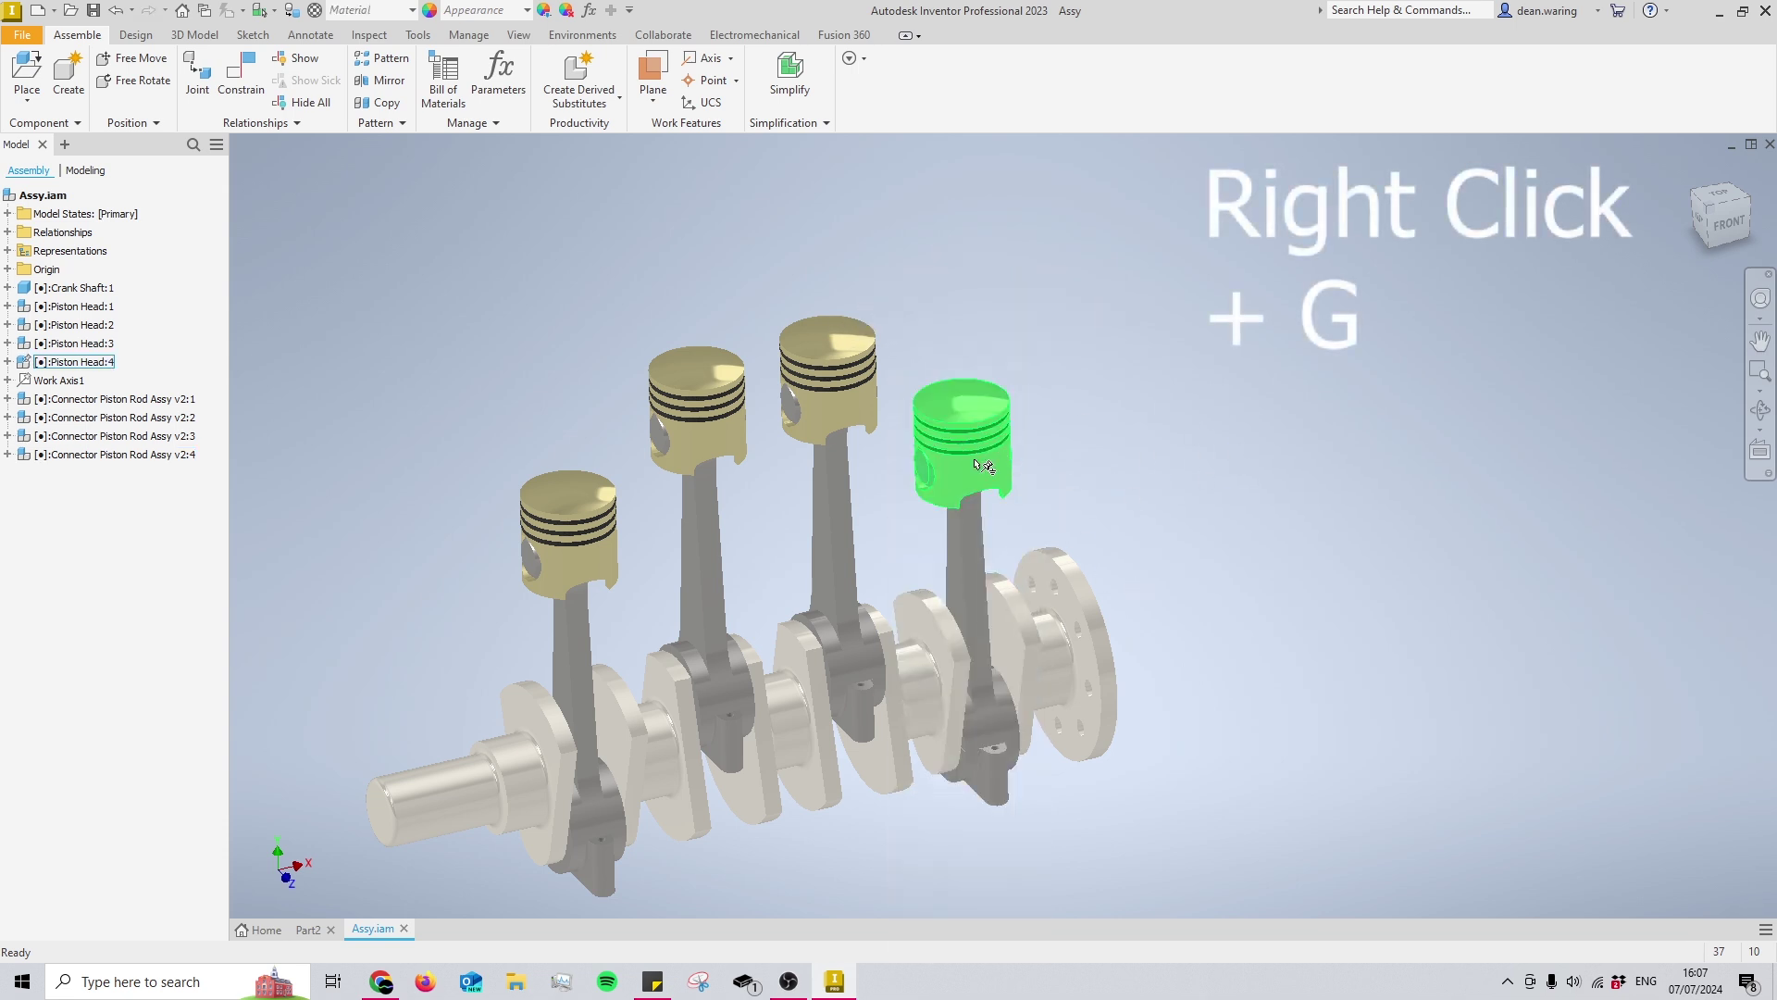
pyautogui.click(986, 458)
pyautogui.press('alt')
pyautogui.press('g')
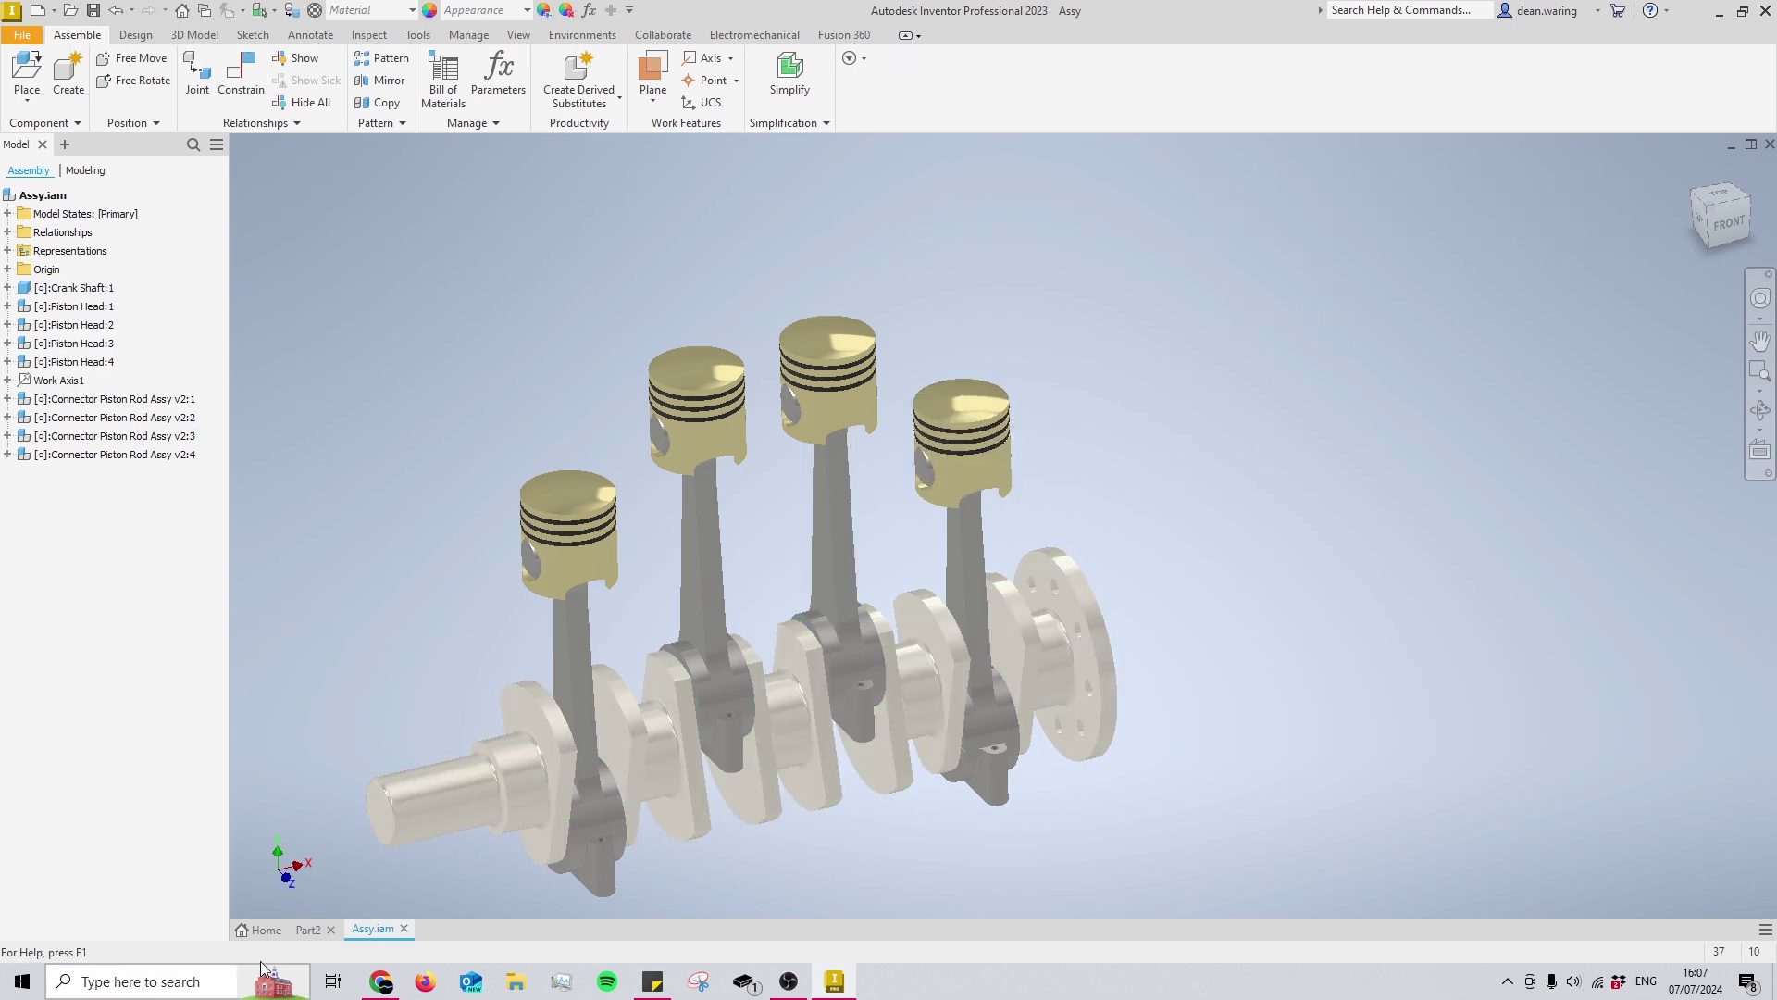
# - Return to the open sketch of Part2 and look straight at it from the front
pyautogui.click(310, 930)
pyautogui.click(1696, 237)
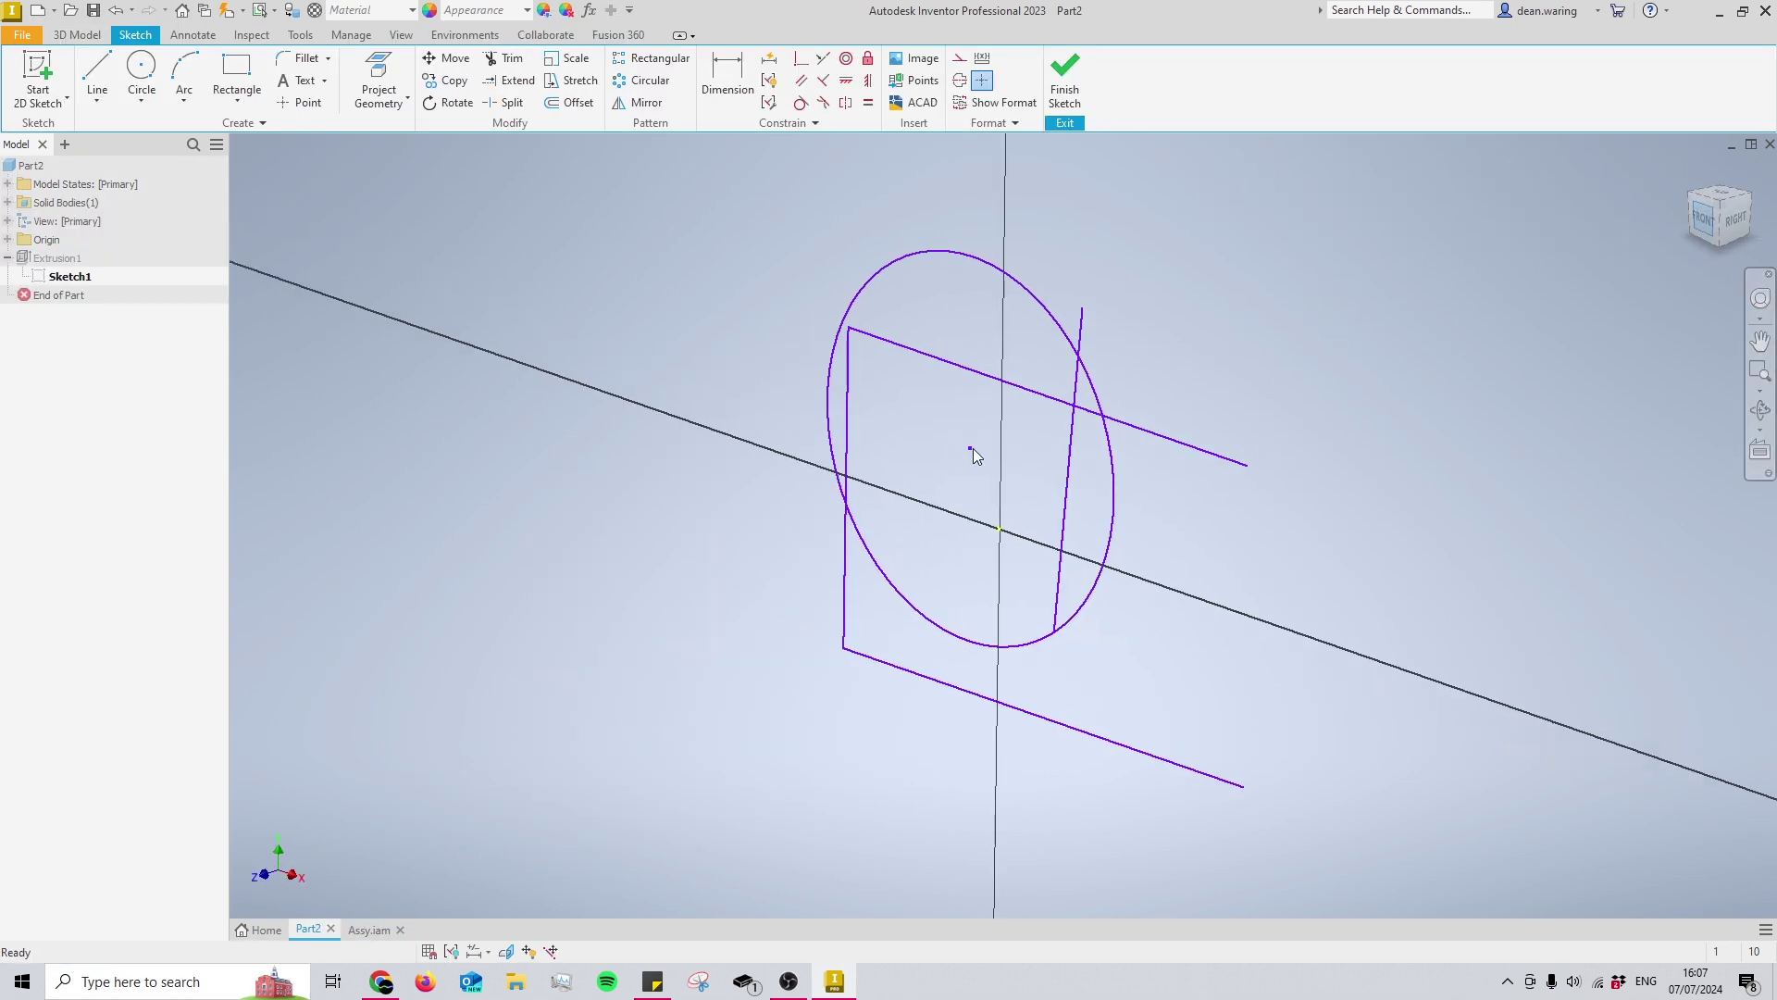
pyautogui.click(278, 931)
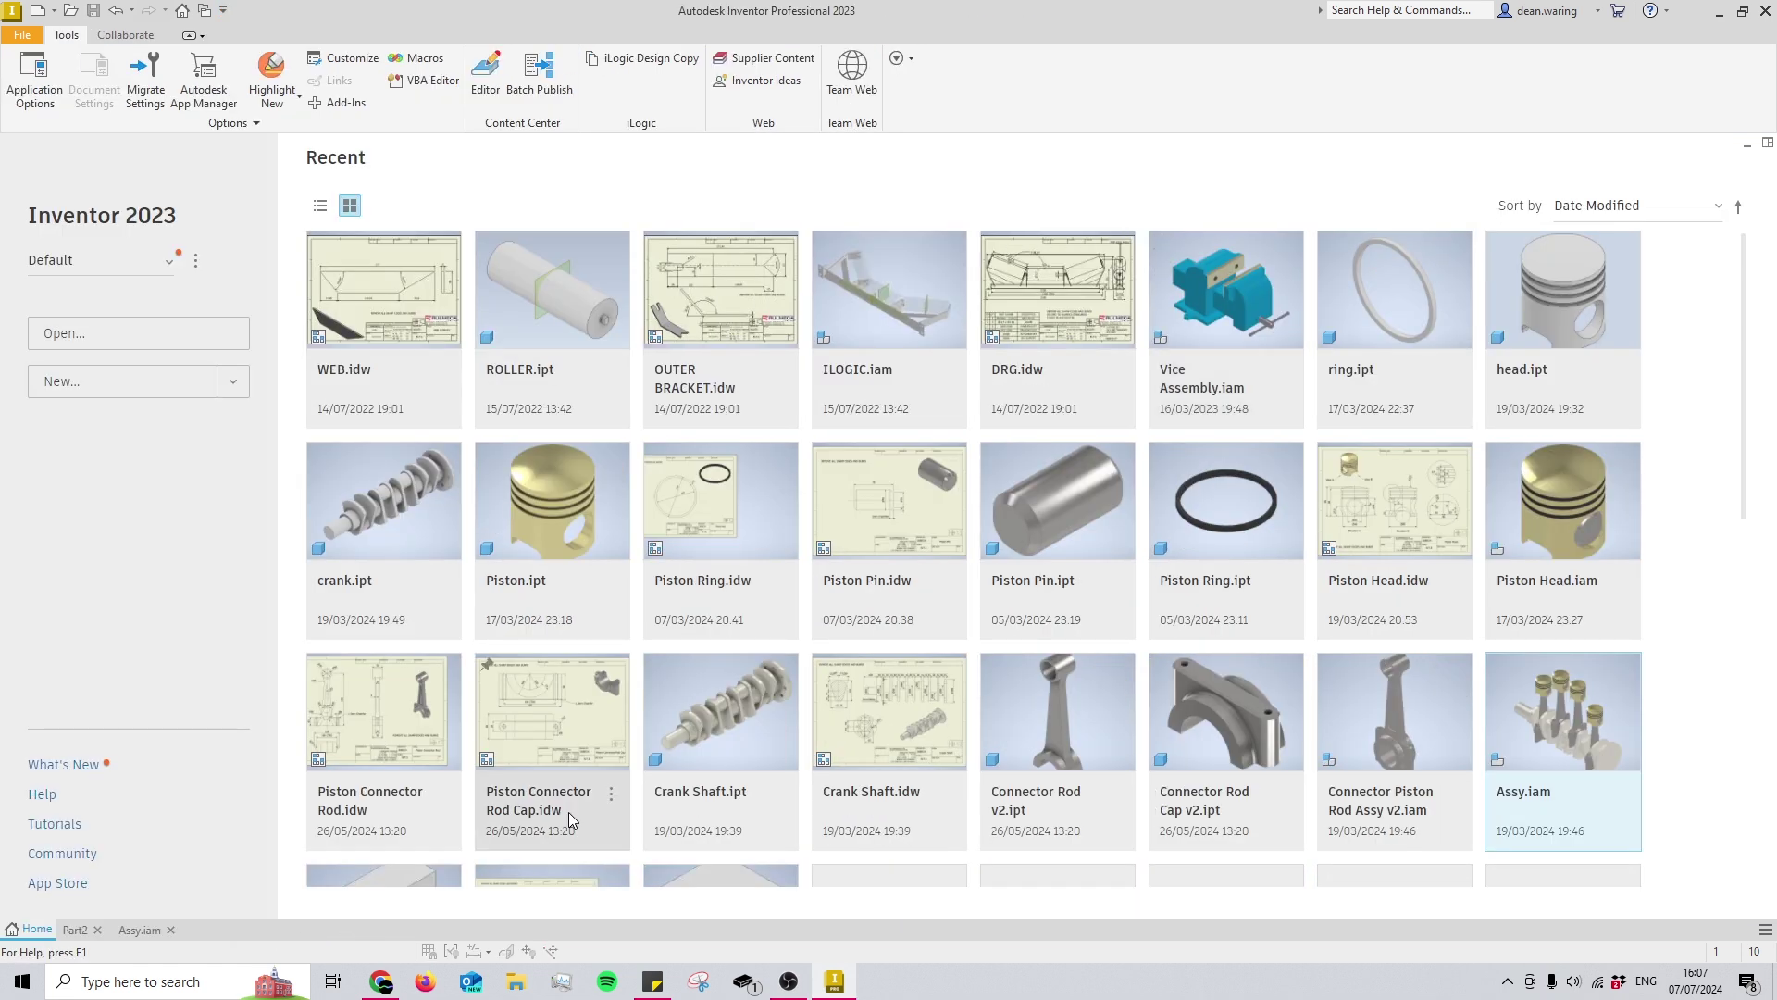
pyautogui.click(78, 929)
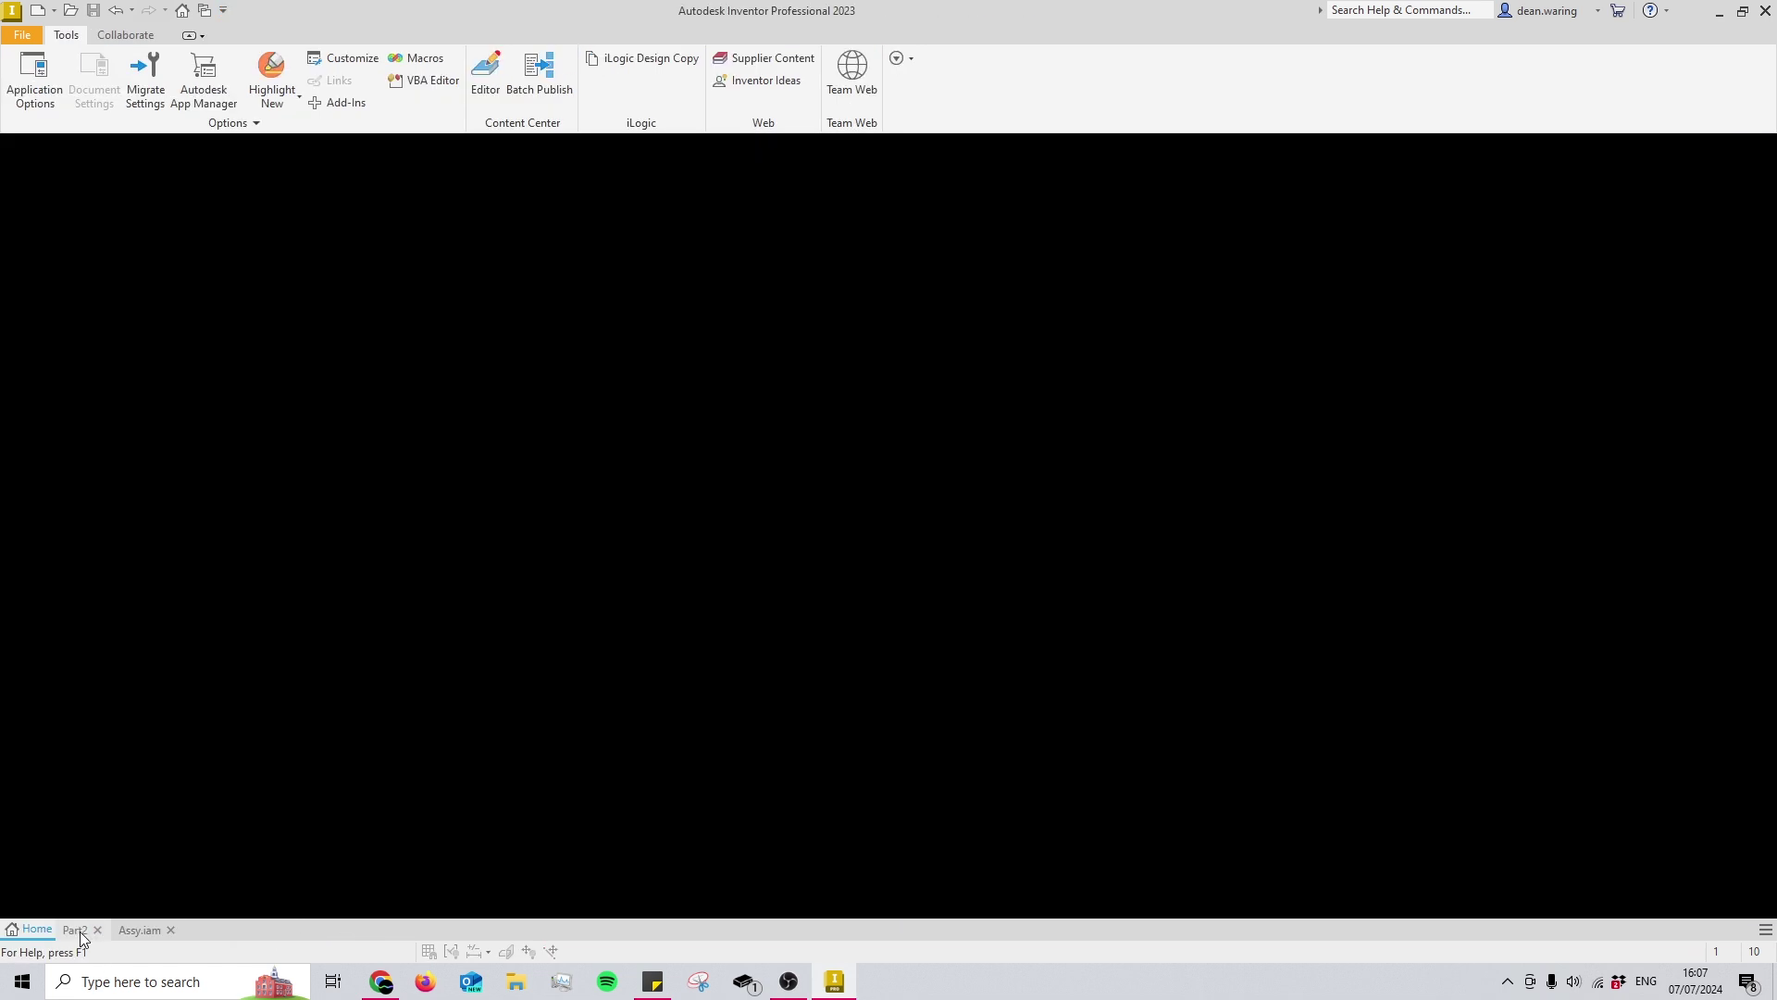
pyautogui.press('F2')
pyautogui.moveTo(637, 393); pyautogui.dragTo(639, 393, button='middle')
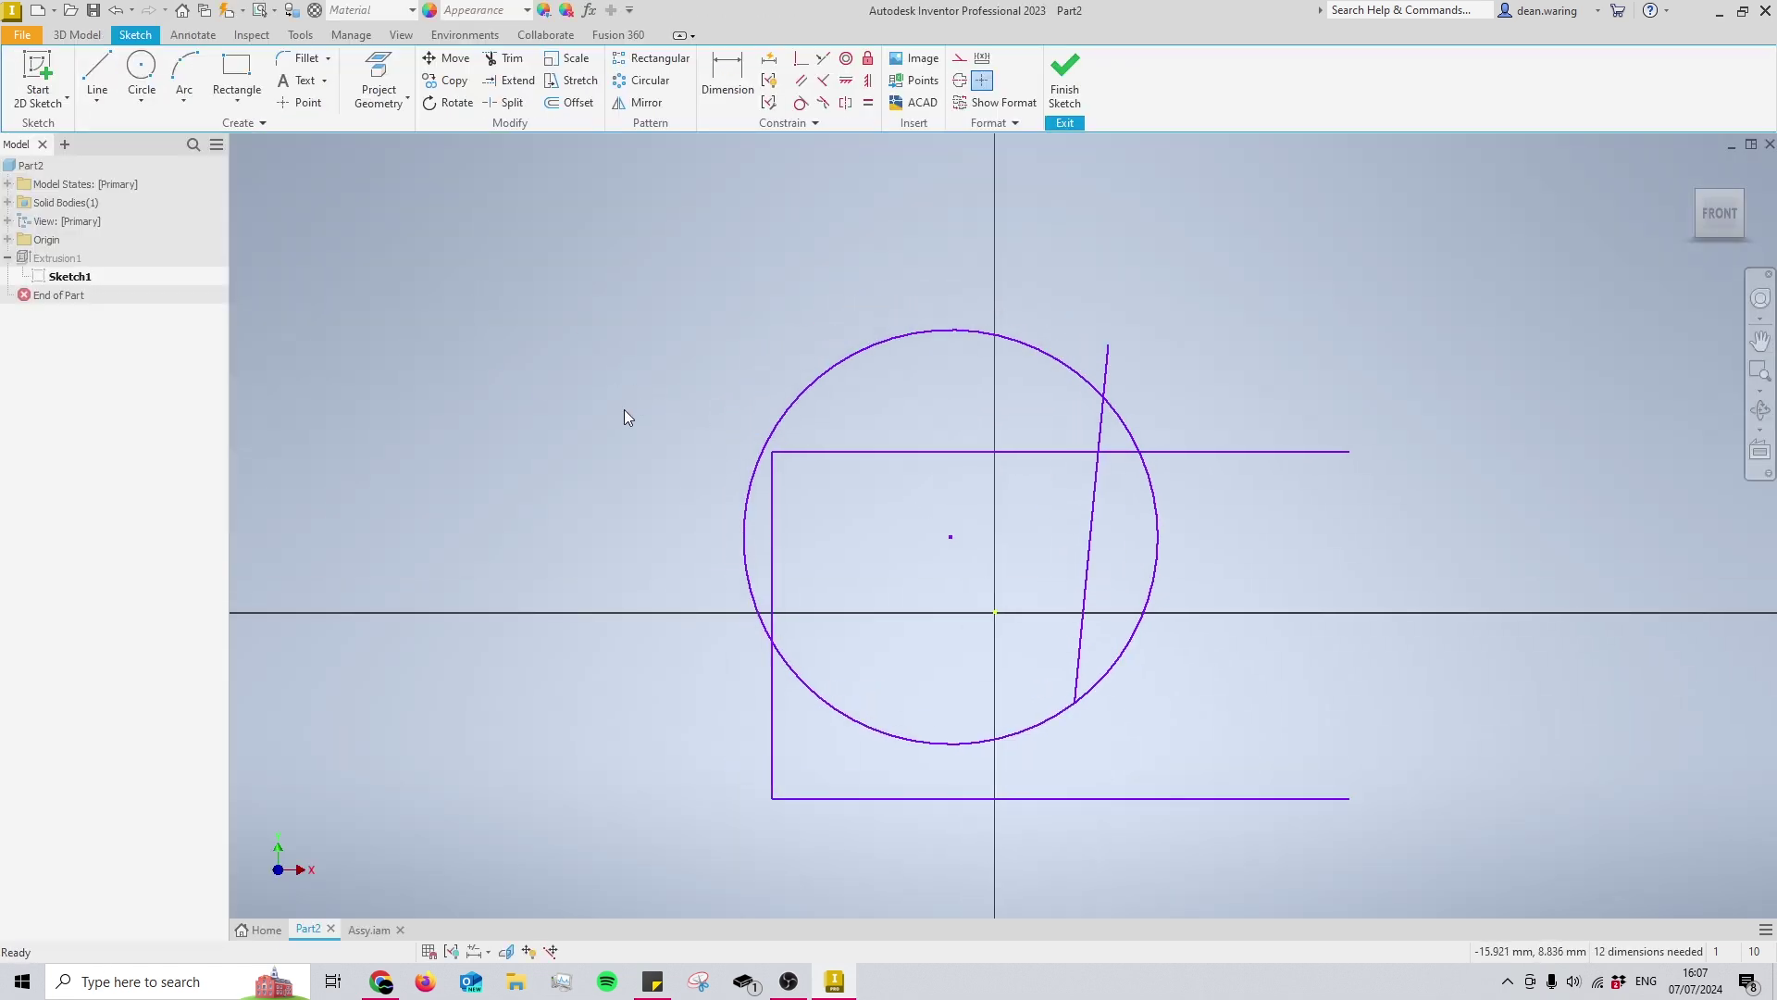
# - Dimension the horizontal distance from the rectangle's left edge to the circle's center as 5 mm
pyautogui.press('d')
pyautogui.click(773, 515)
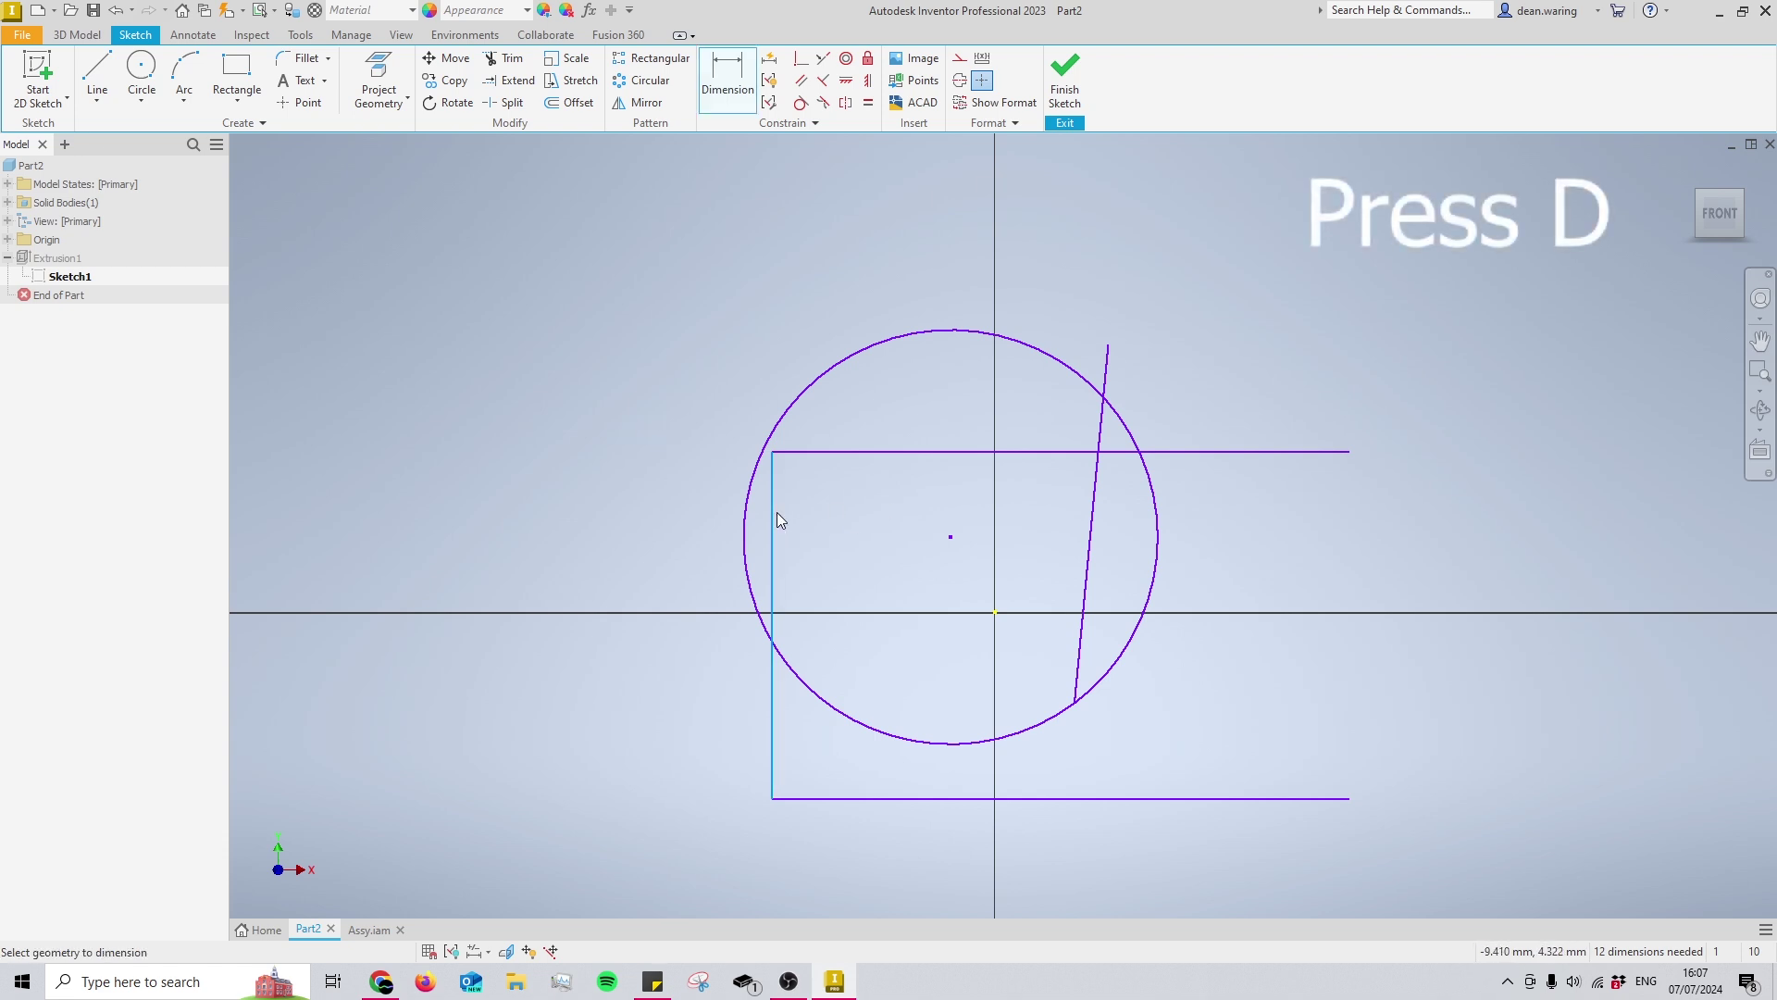
pyautogui.click(951, 538)
pyautogui.click(903, 486)
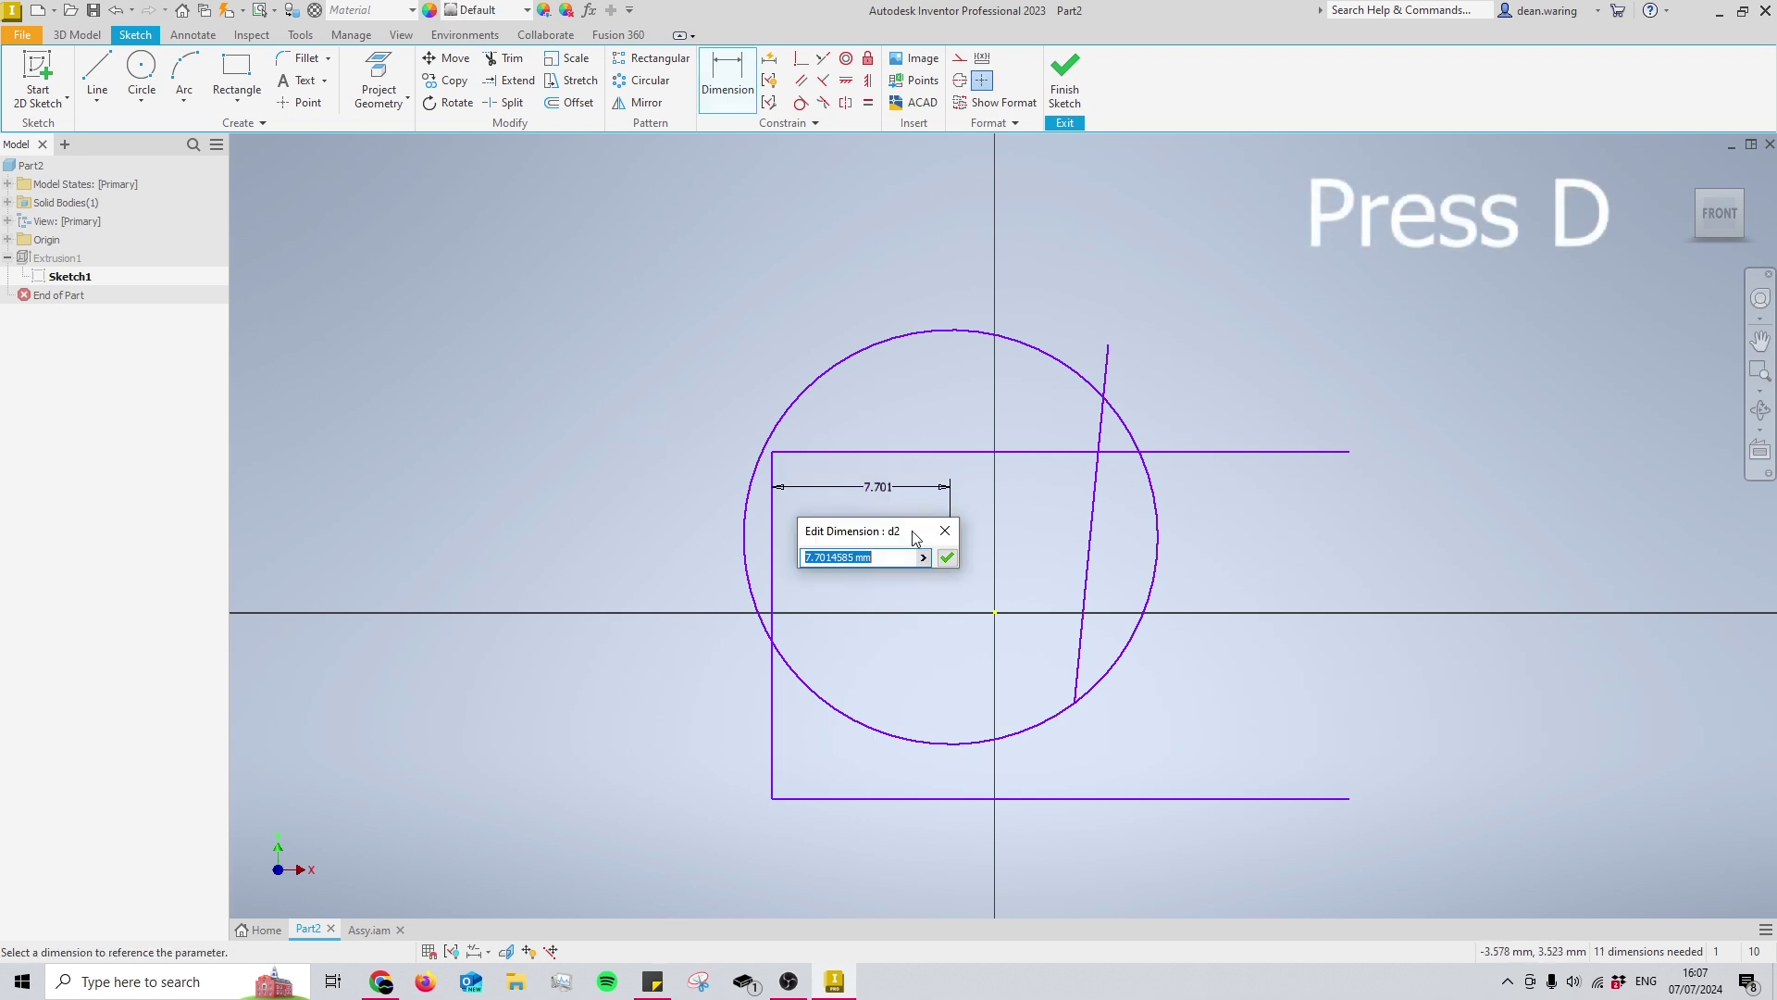
pyautogui.write('5')
pyautogui.press('Return')
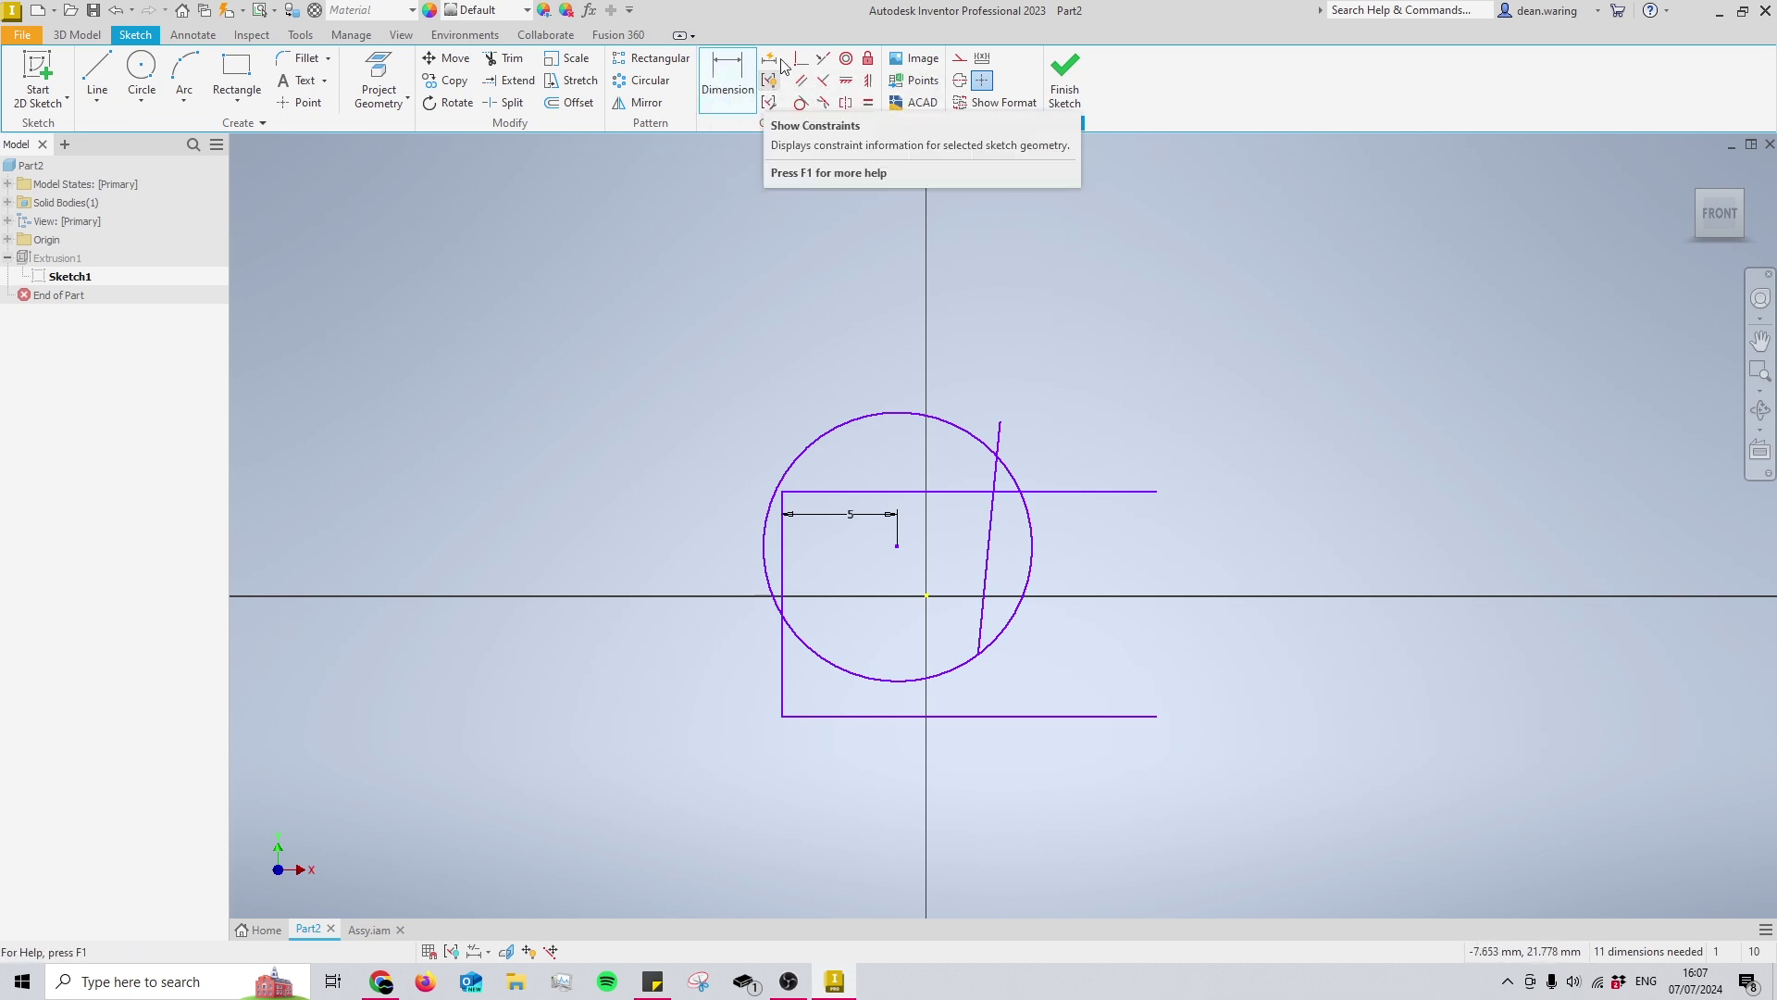
pyautogui.moveTo(962, 399)
pyautogui.mouseDown(button='middle')
pyautogui.moveTo(942, 443)
pyautogui.moveTo(946, 426)
pyautogui.mouseUp(button='middle')
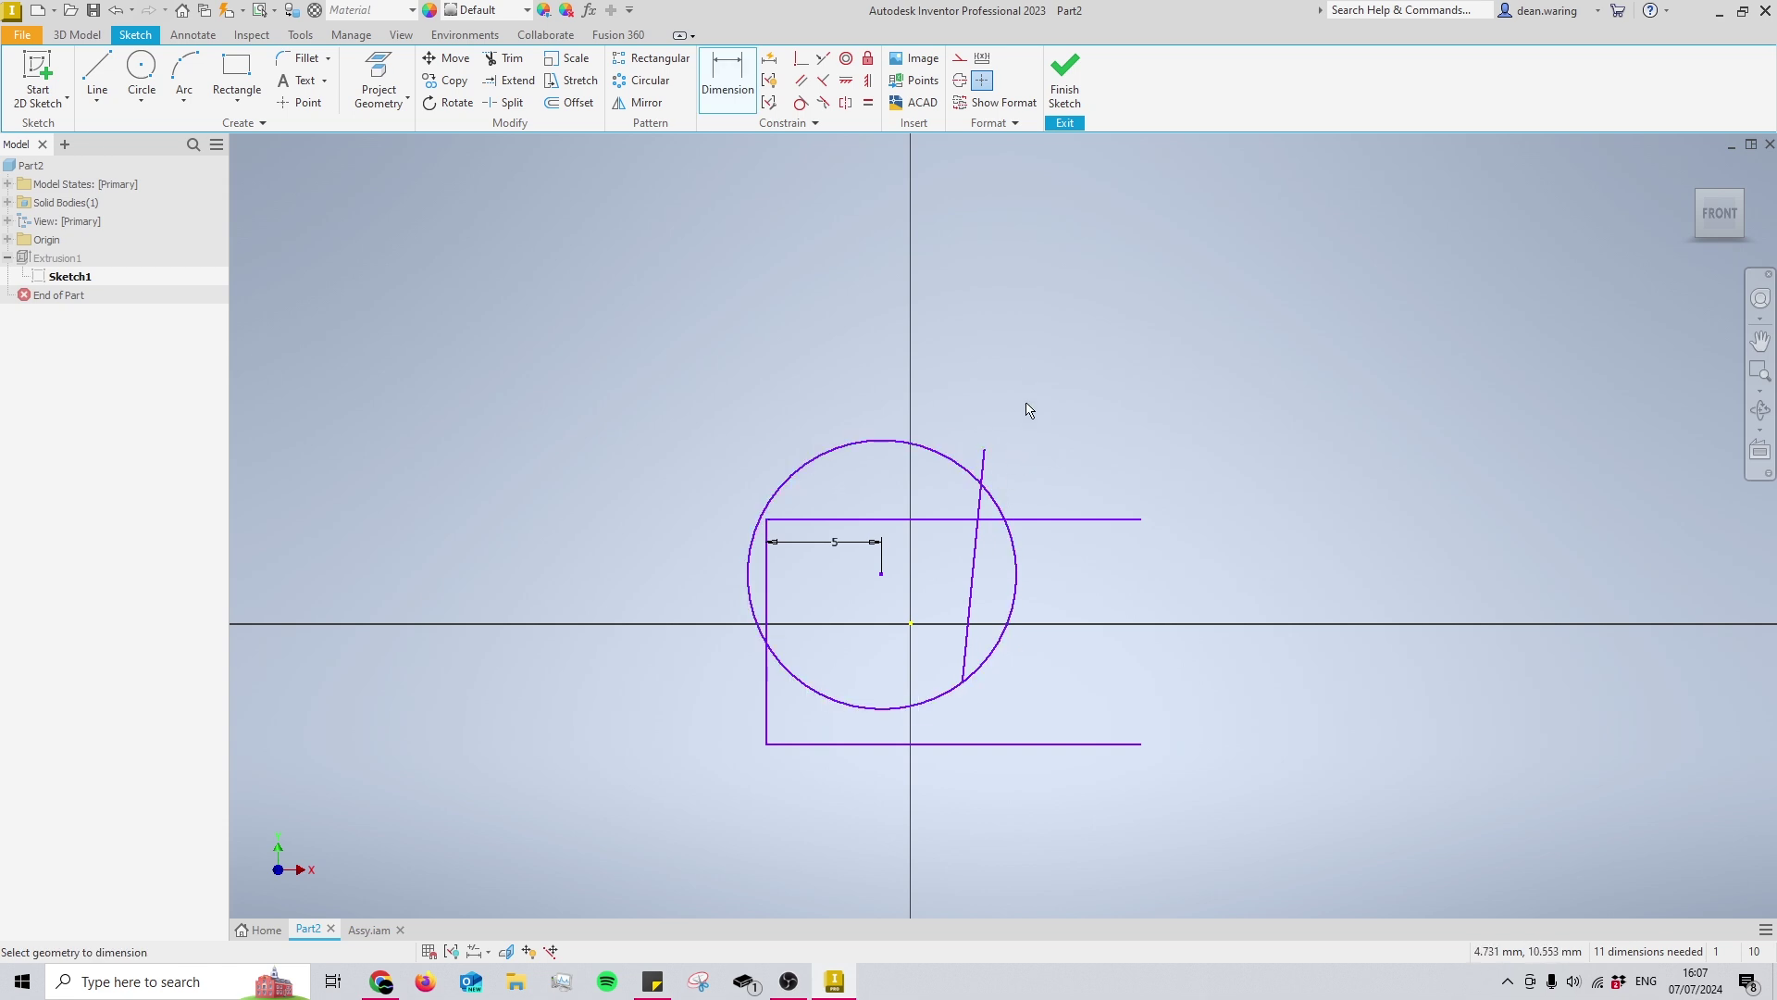
pyautogui.moveTo(1054, 490)
pyautogui.mouseDown(button='middle')
pyautogui.moveTo(959, 555)
pyautogui.moveTo(969, 605)
pyautogui.mouseUp(button='middle')
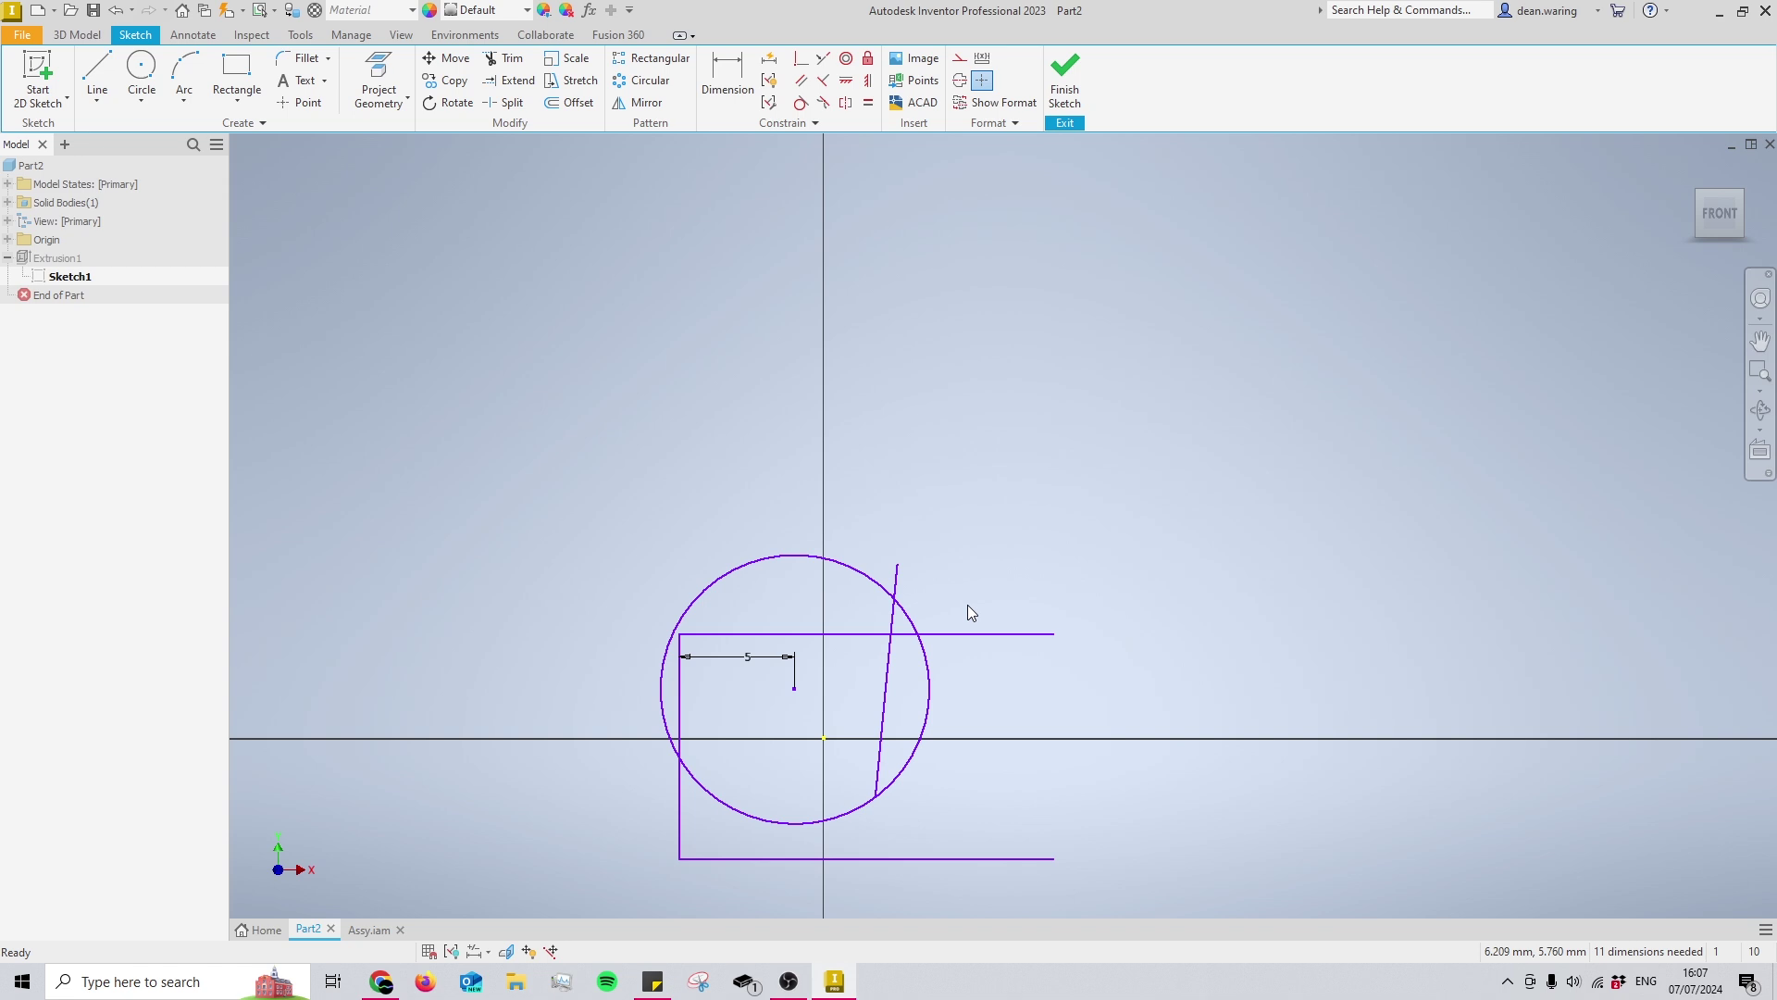
pyautogui.press('F4')
pyautogui.press('d')
pyautogui.press('d')
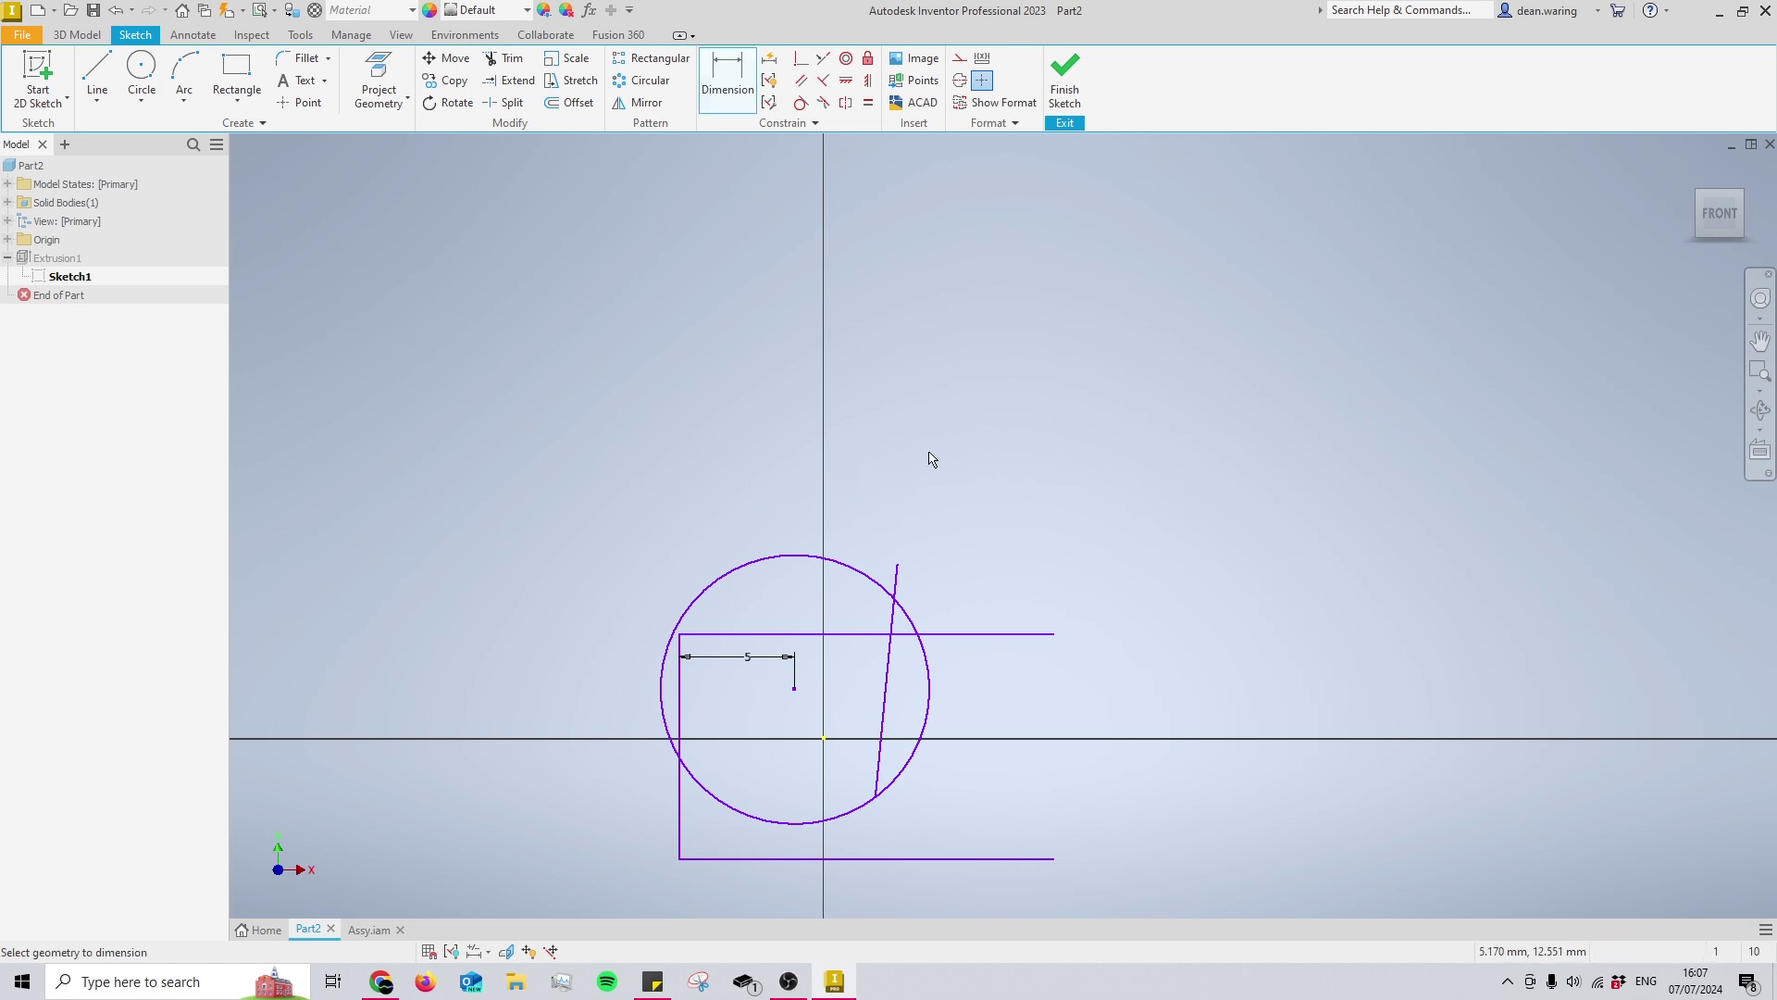
pyautogui.click(935, 634)
pyautogui.press('Escape')
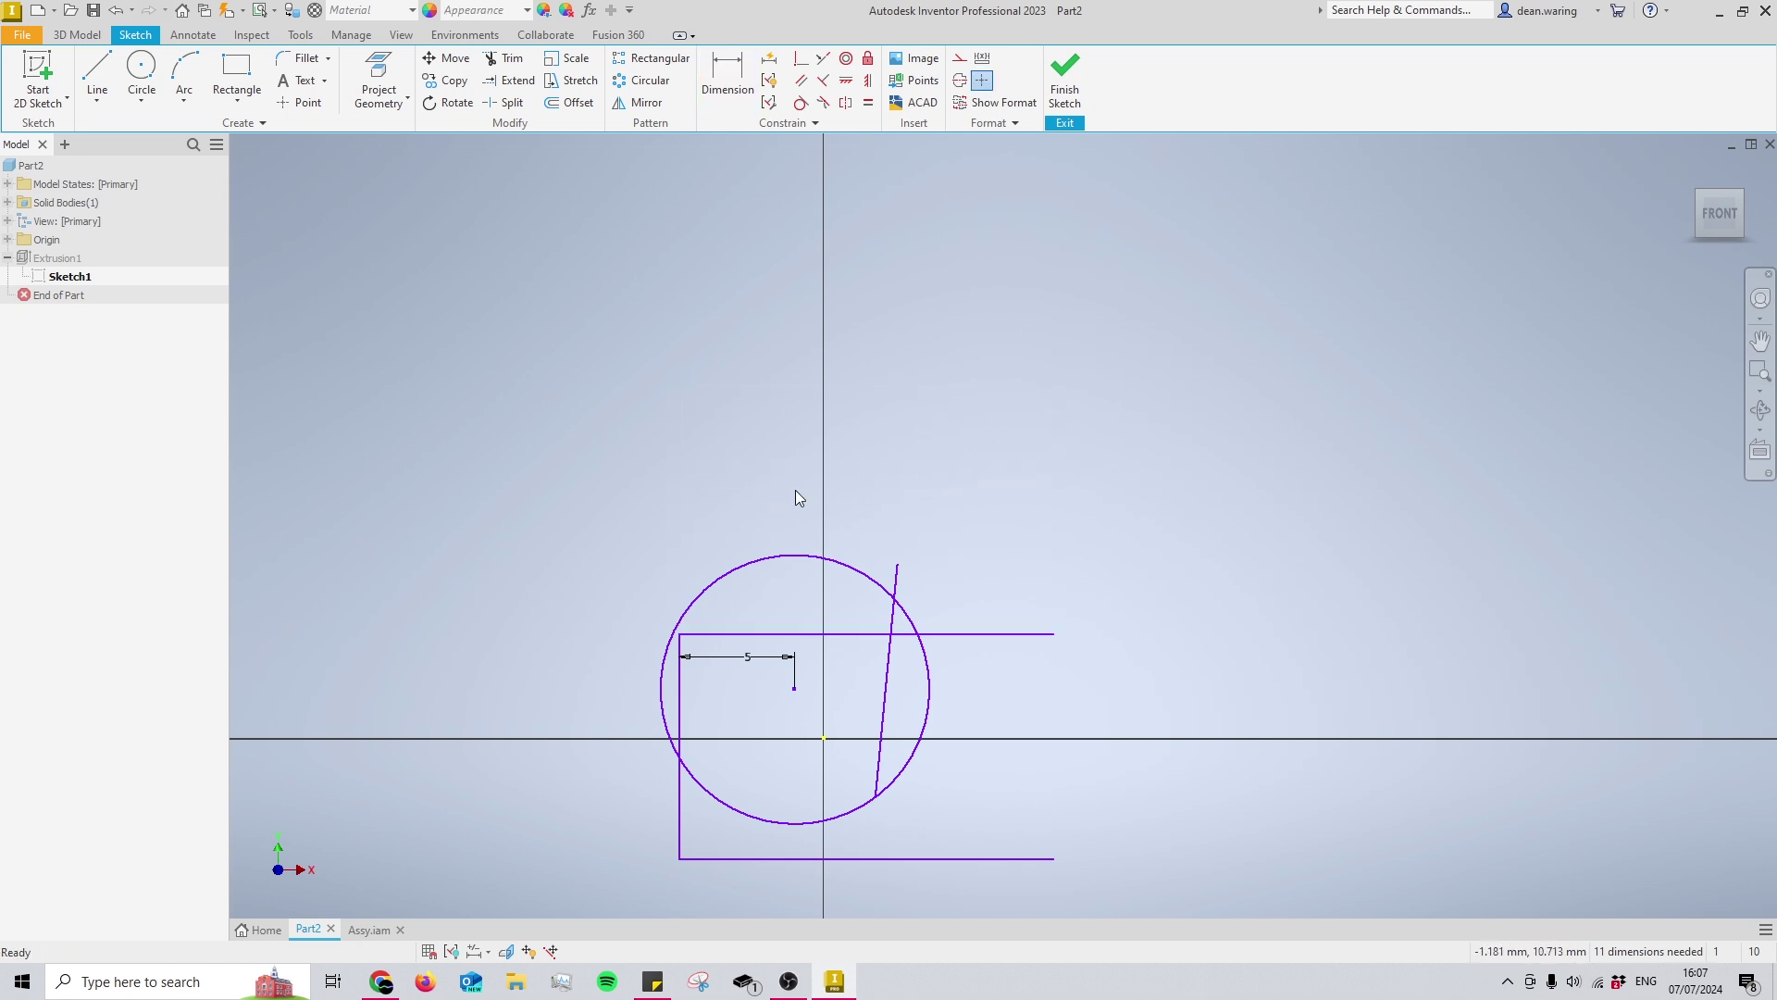
# - Dimension the vertical distance from the rectangle's upper edge to the circle's center as 3 mm
pyautogui.moveTo(942, 523)
pyautogui.mouseDown(button='middle')
pyautogui.moveTo(963, 510)
pyautogui.moveTo(853, 587)
pyautogui.moveTo(1091, 444)
pyautogui.moveTo(1662, 298)
pyautogui.mouseUp(button='middle')
pyautogui.keyDown('shift'); pyautogui.moveTo(1083, 352); pyautogui.dragTo(1687, 185, button='middle'); pyautogui.keyUp('shift')
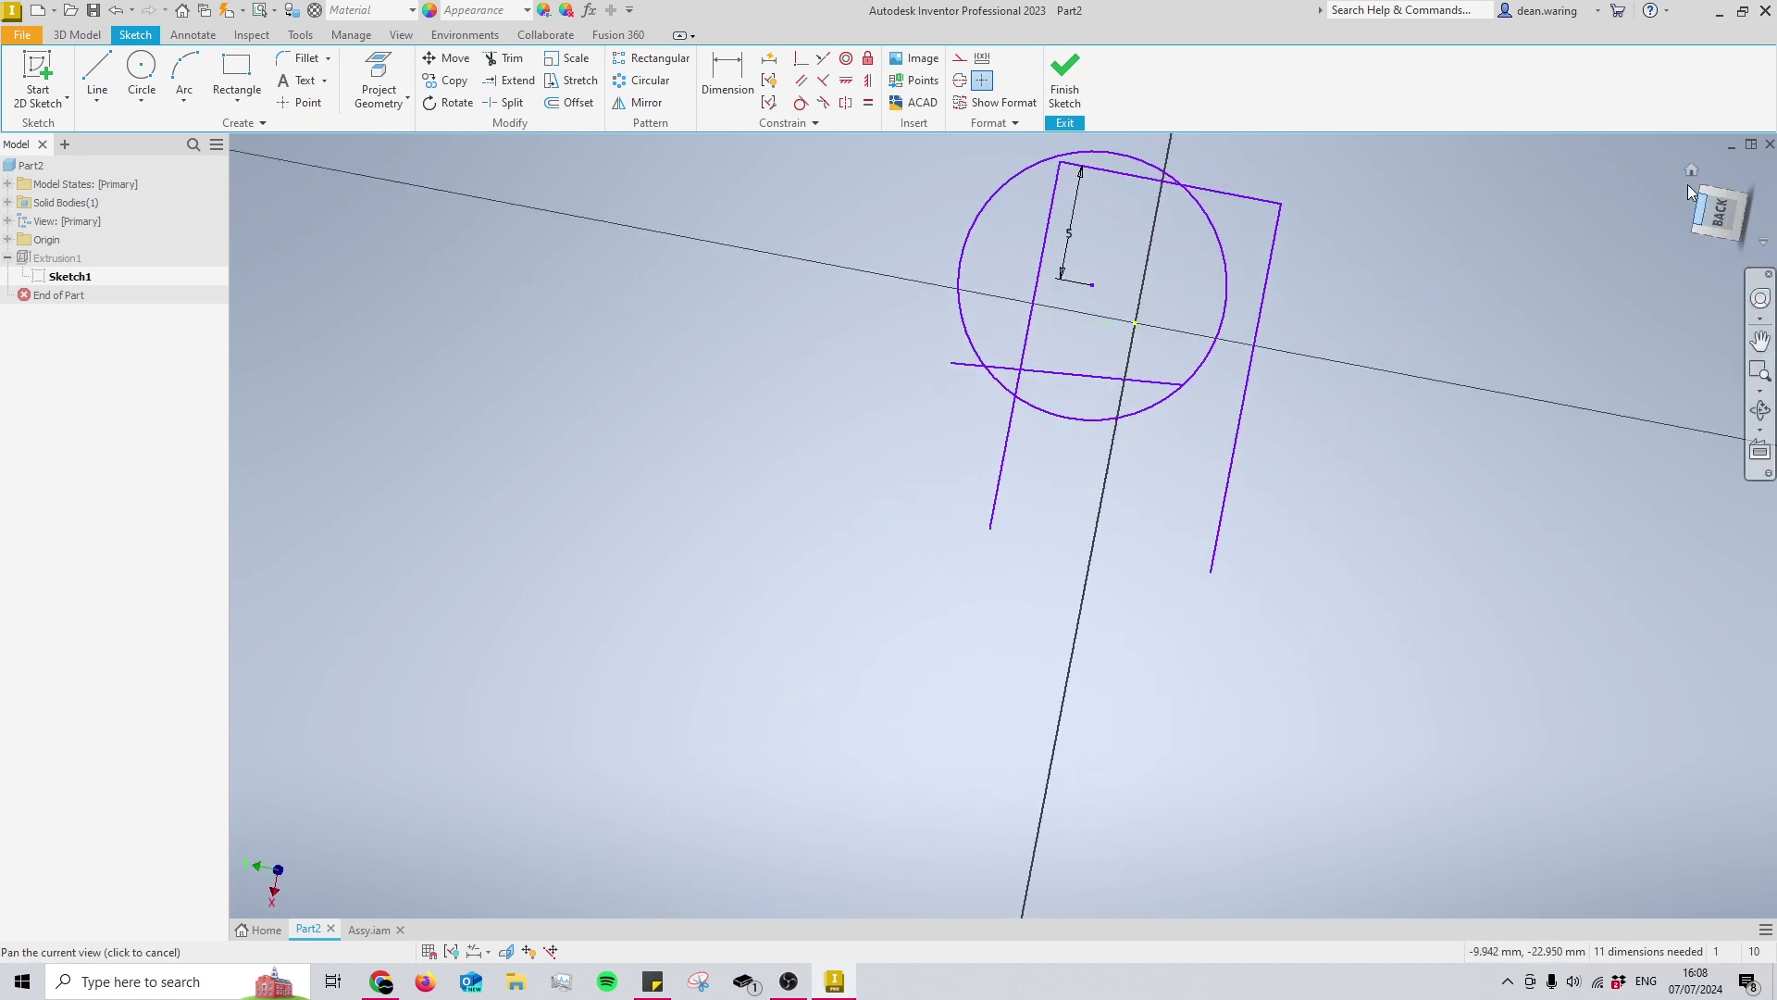
pyautogui.click(1717, 211)
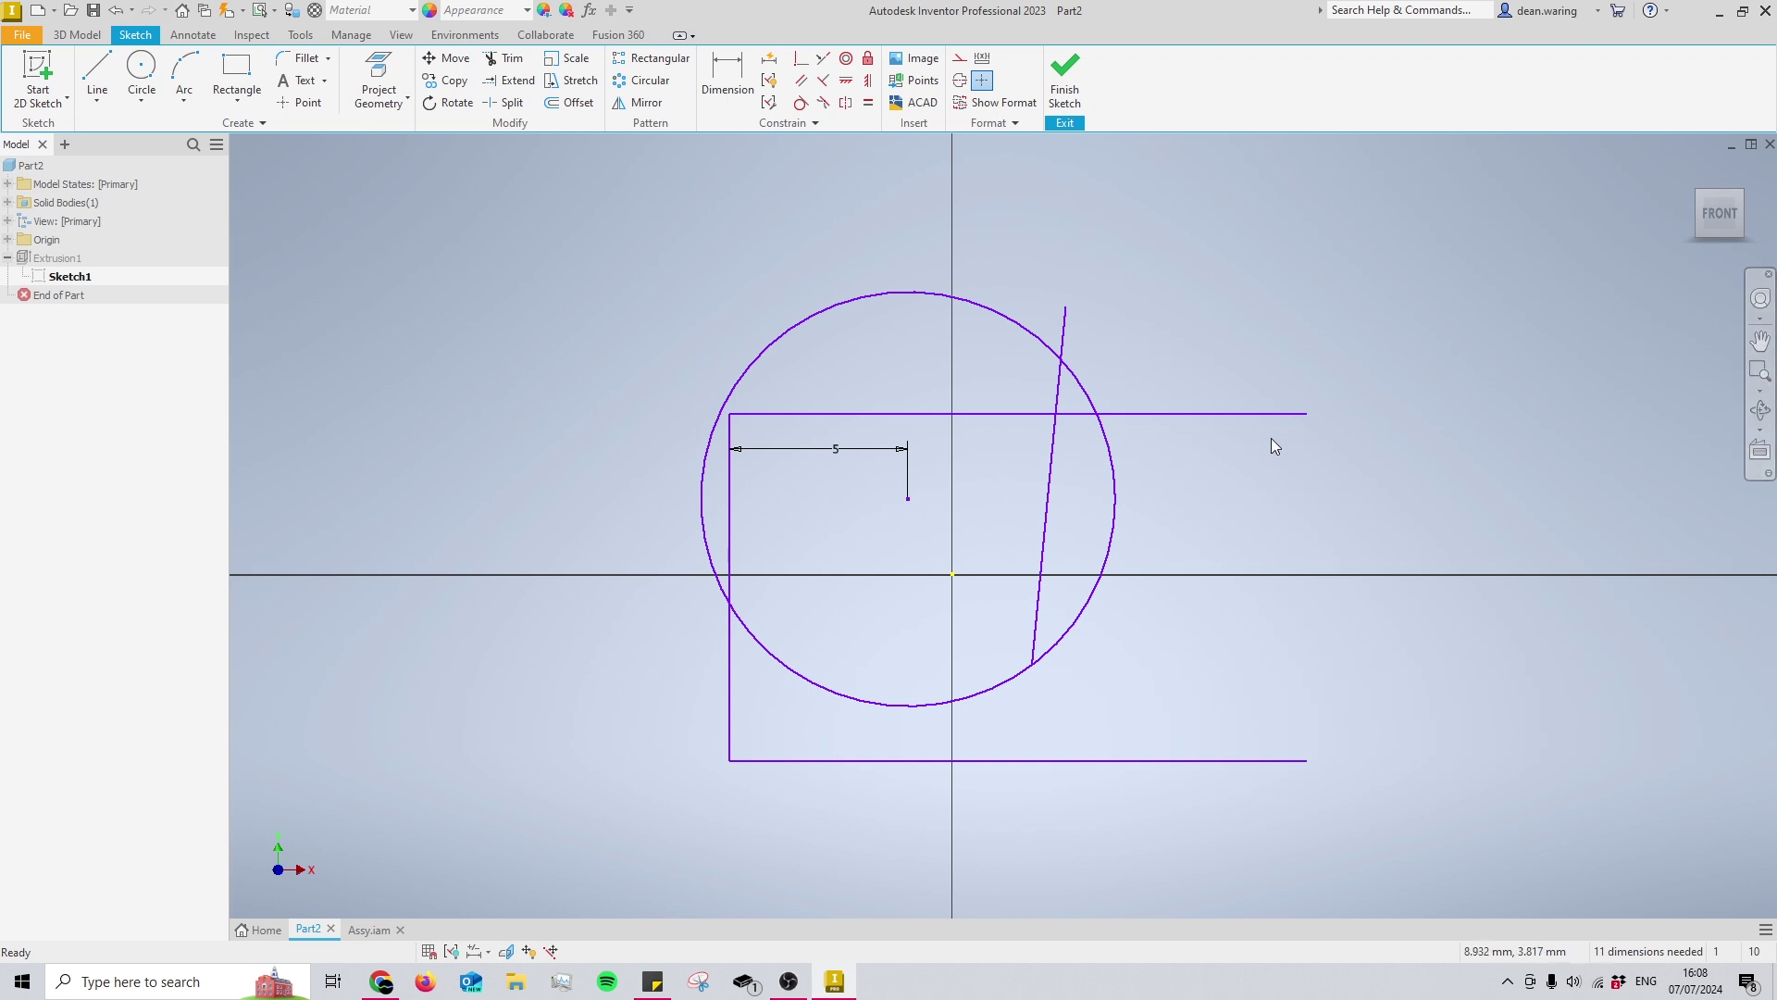
pyautogui.press('d')
pyautogui.click(1005, 414)
pyautogui.click(909, 498)
pyautogui.click(973, 450)
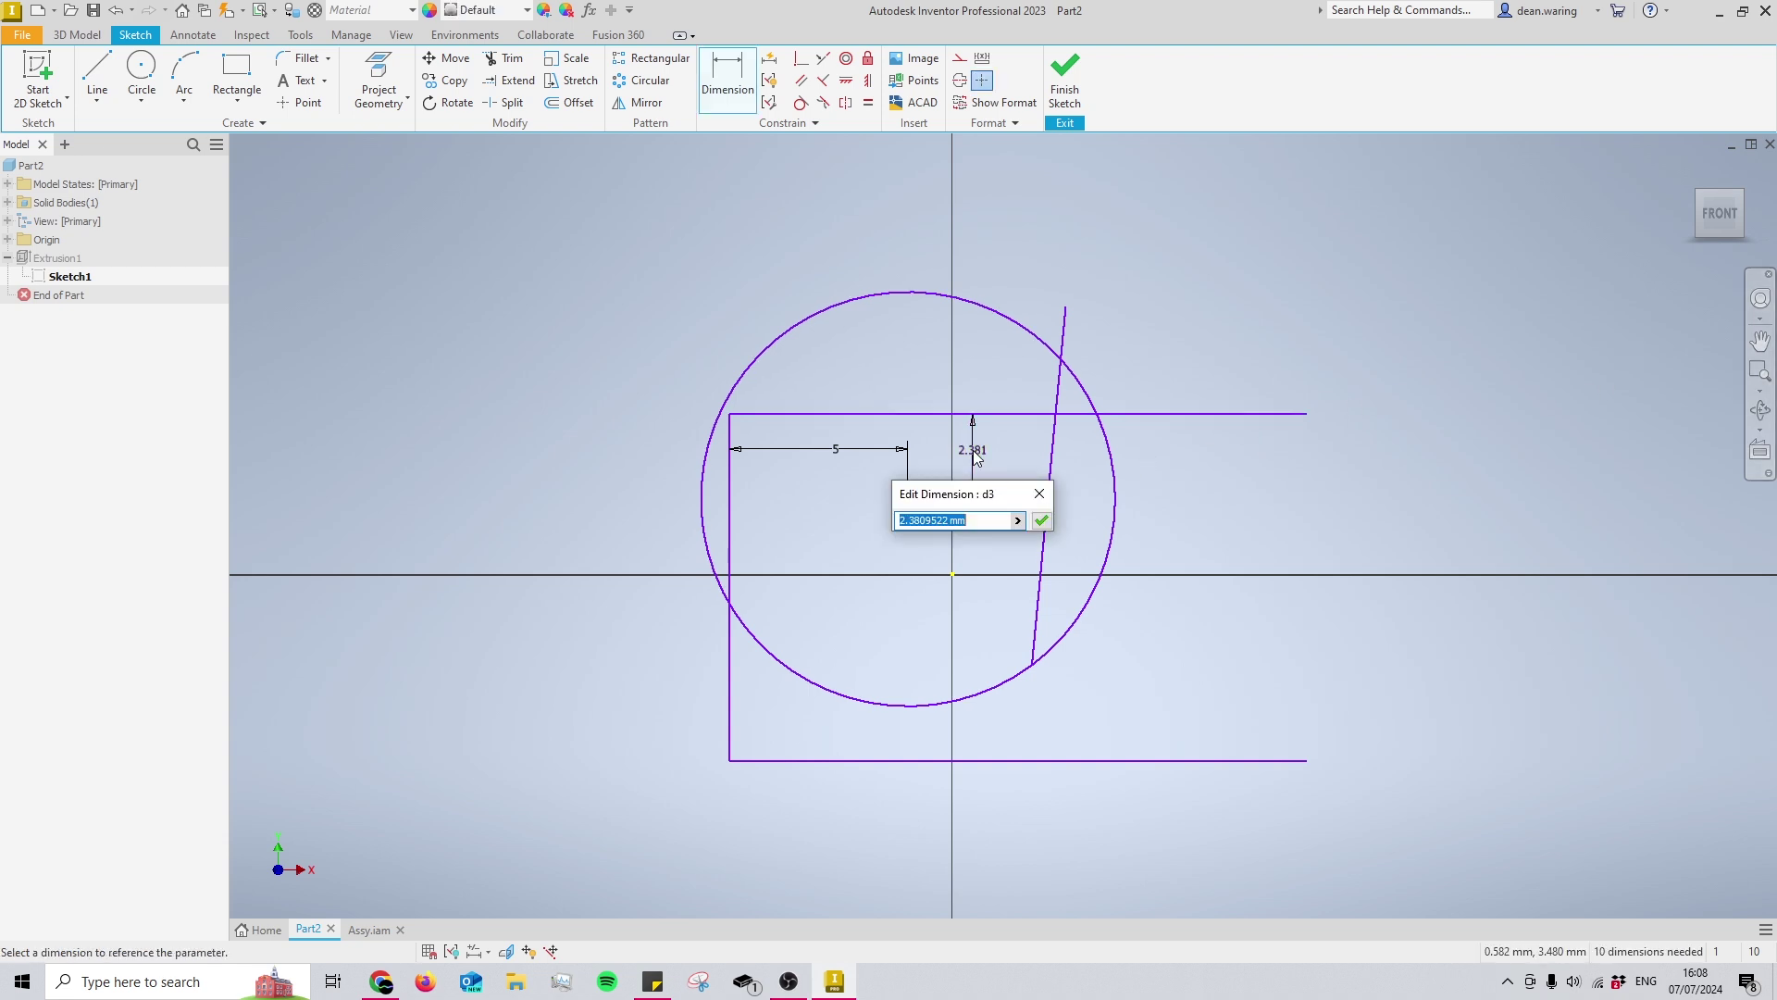
pyautogui.write('3')
pyautogui.press('Return')
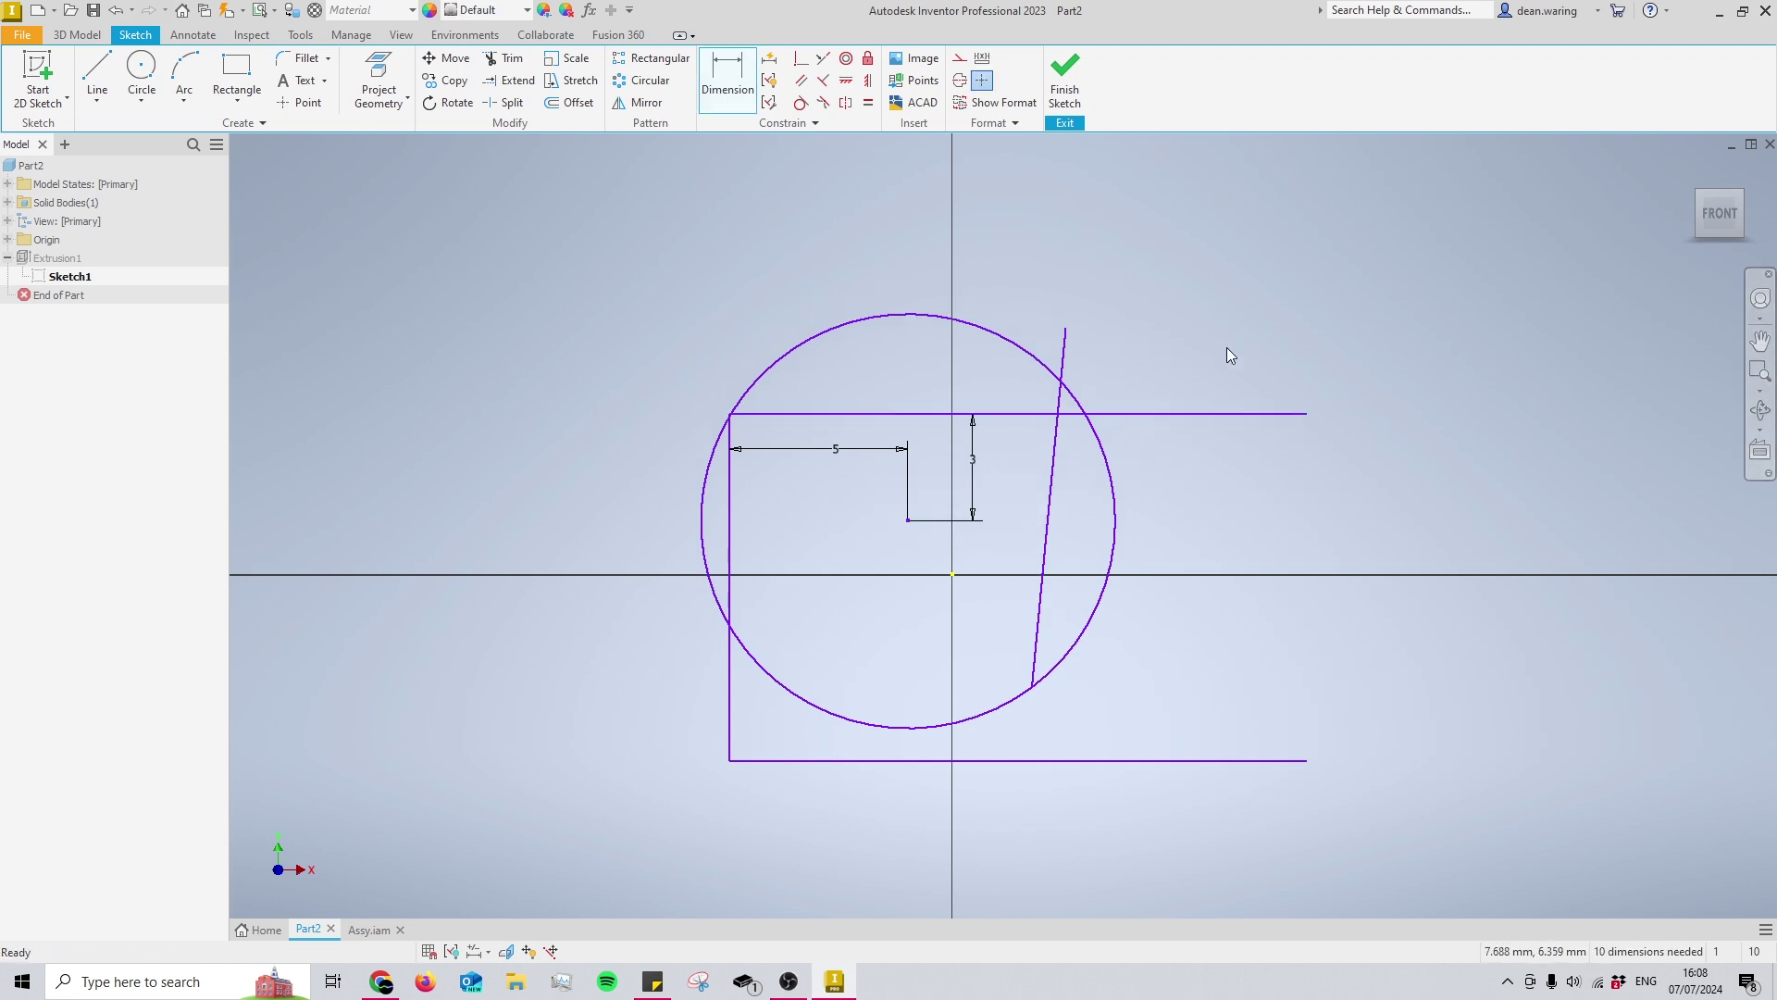
pyautogui.press('Escape')
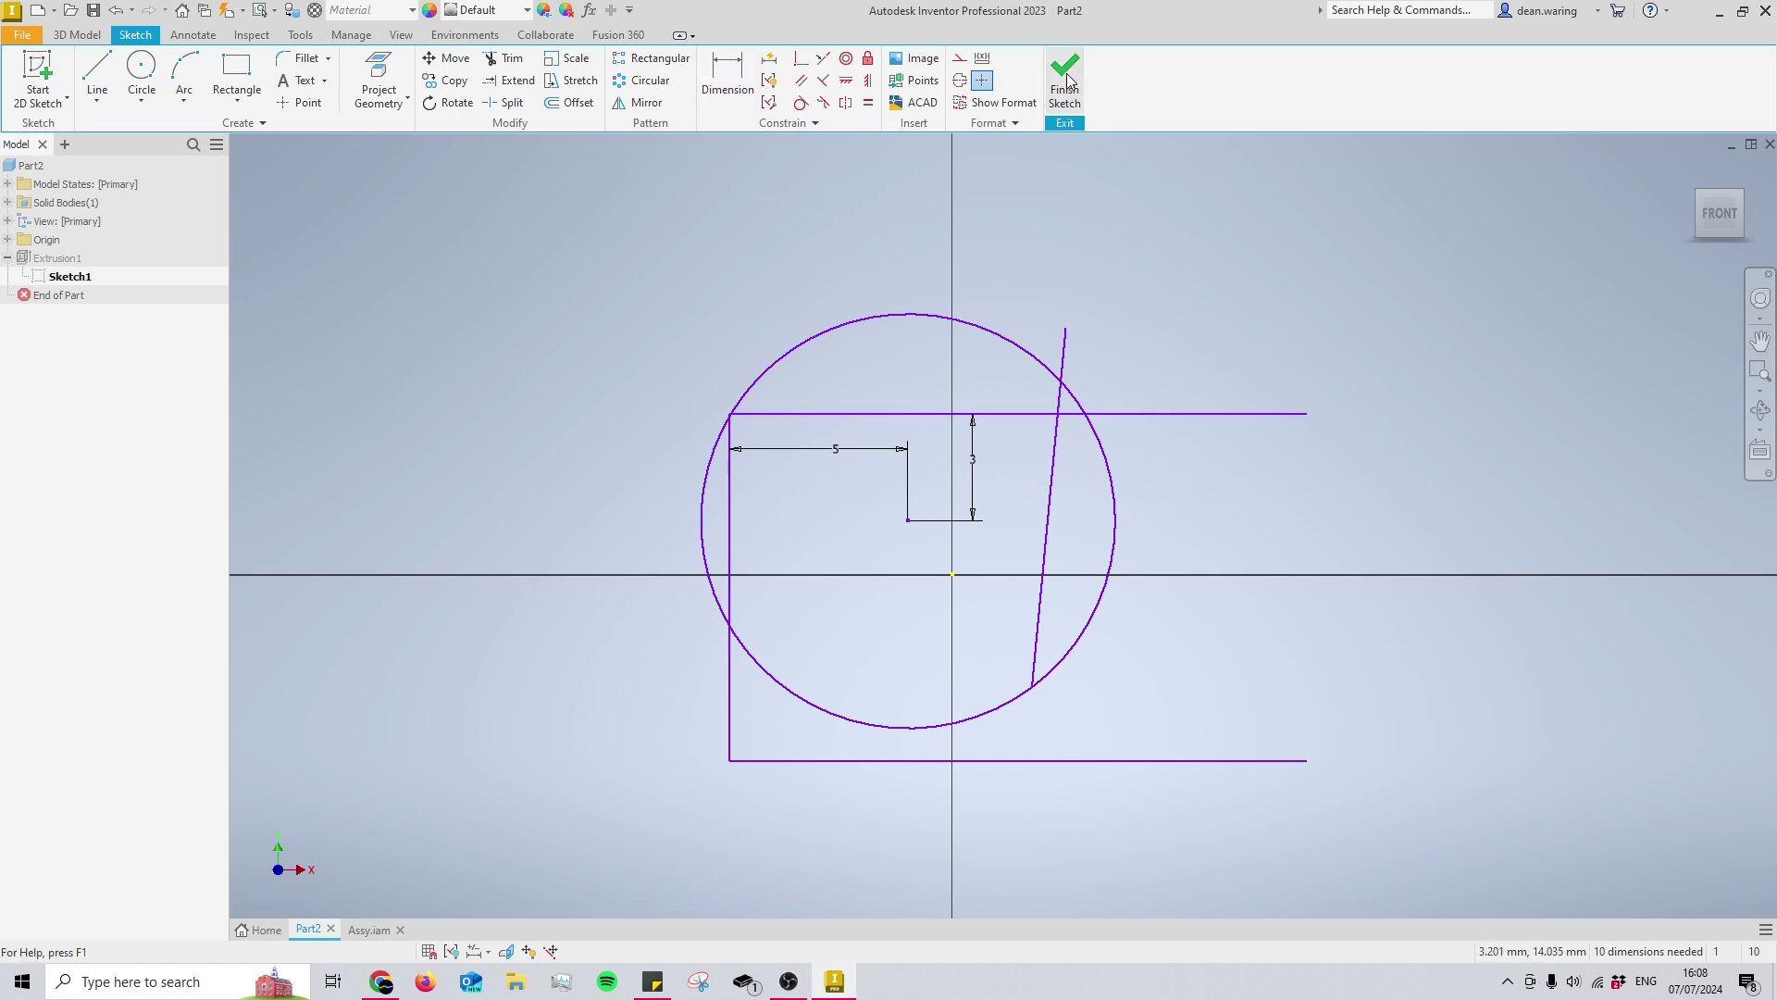
# - Finish the sketch, accepting the update errors, and reselect the region enclosed by the circle, rectangle and slanted line as the extrusion's profile
pyautogui.press('e')
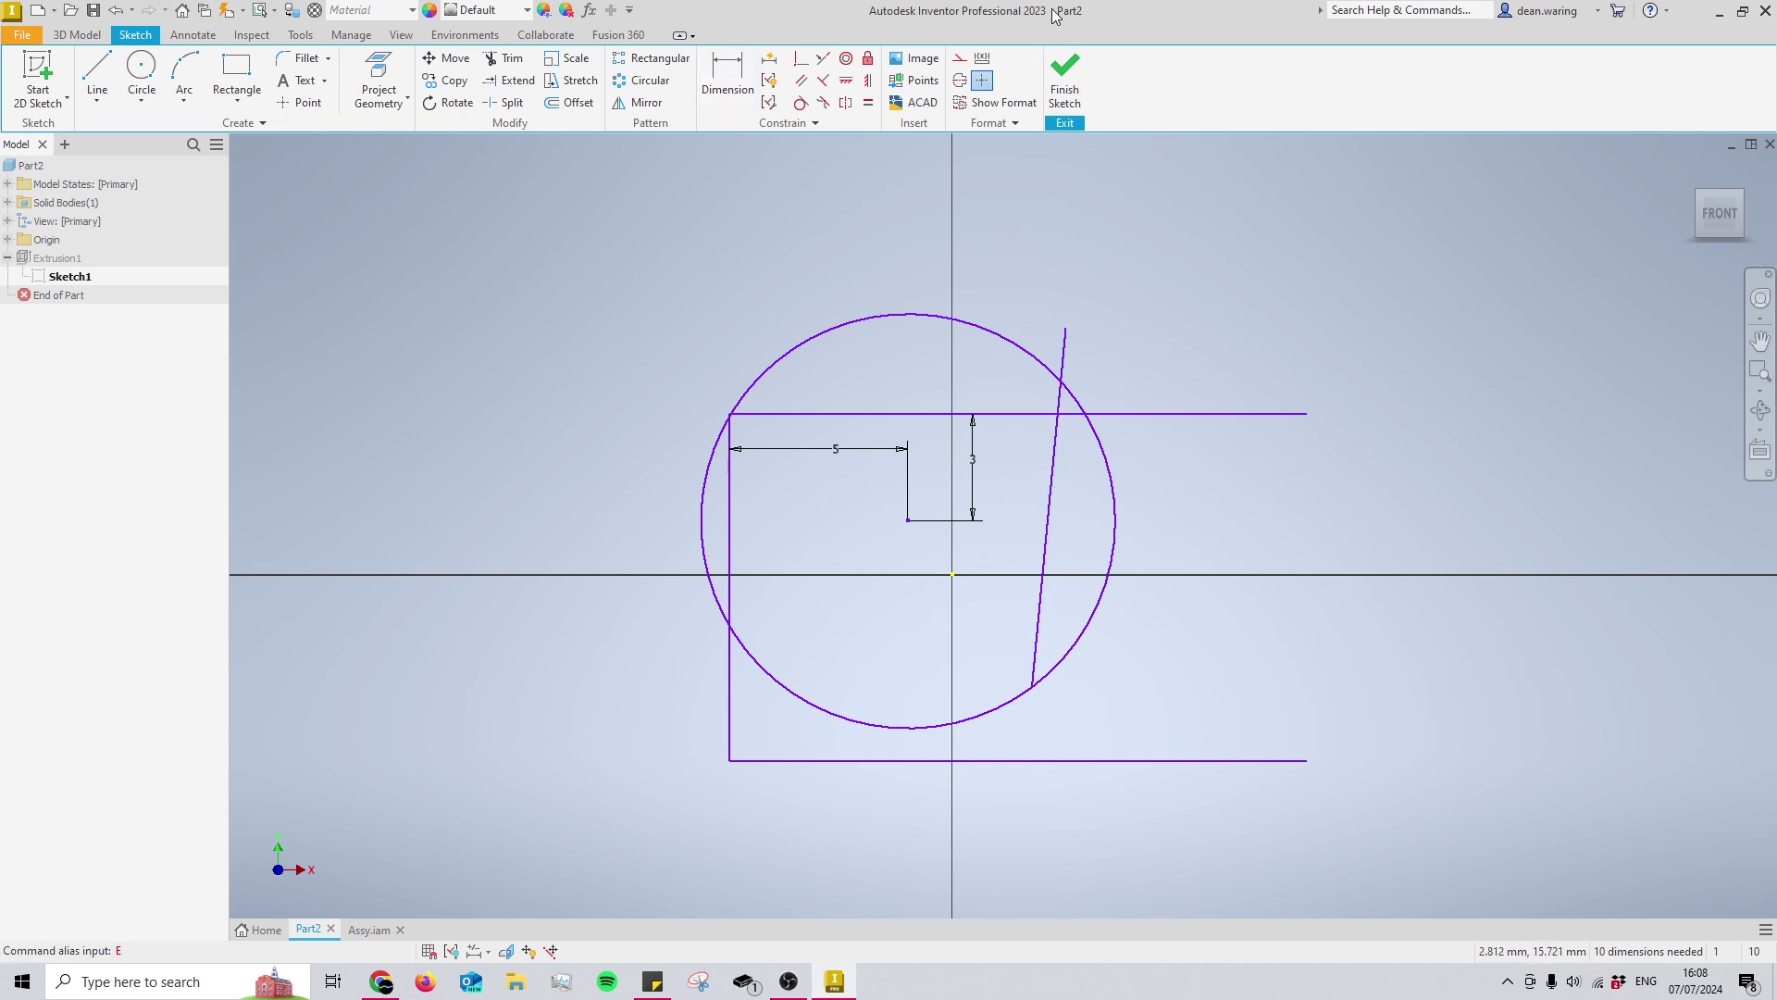
pyautogui.click(1066, 70)
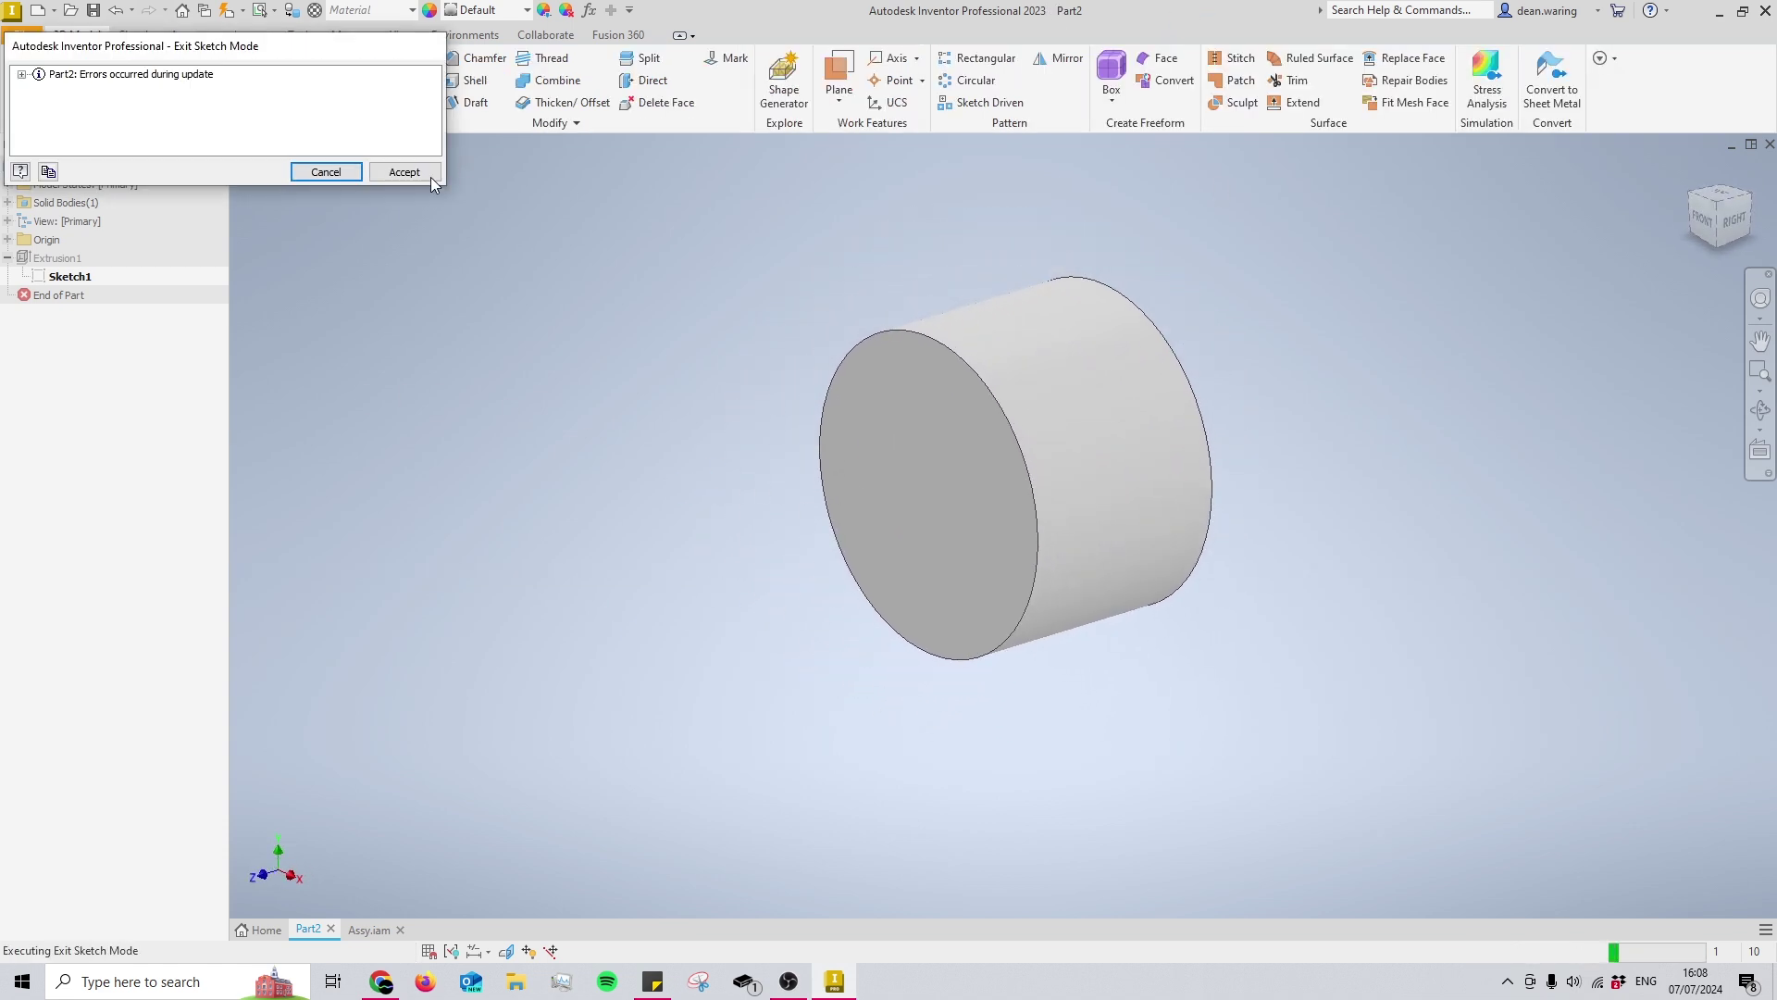
pyautogui.click(429, 174)
pyautogui.press('e')
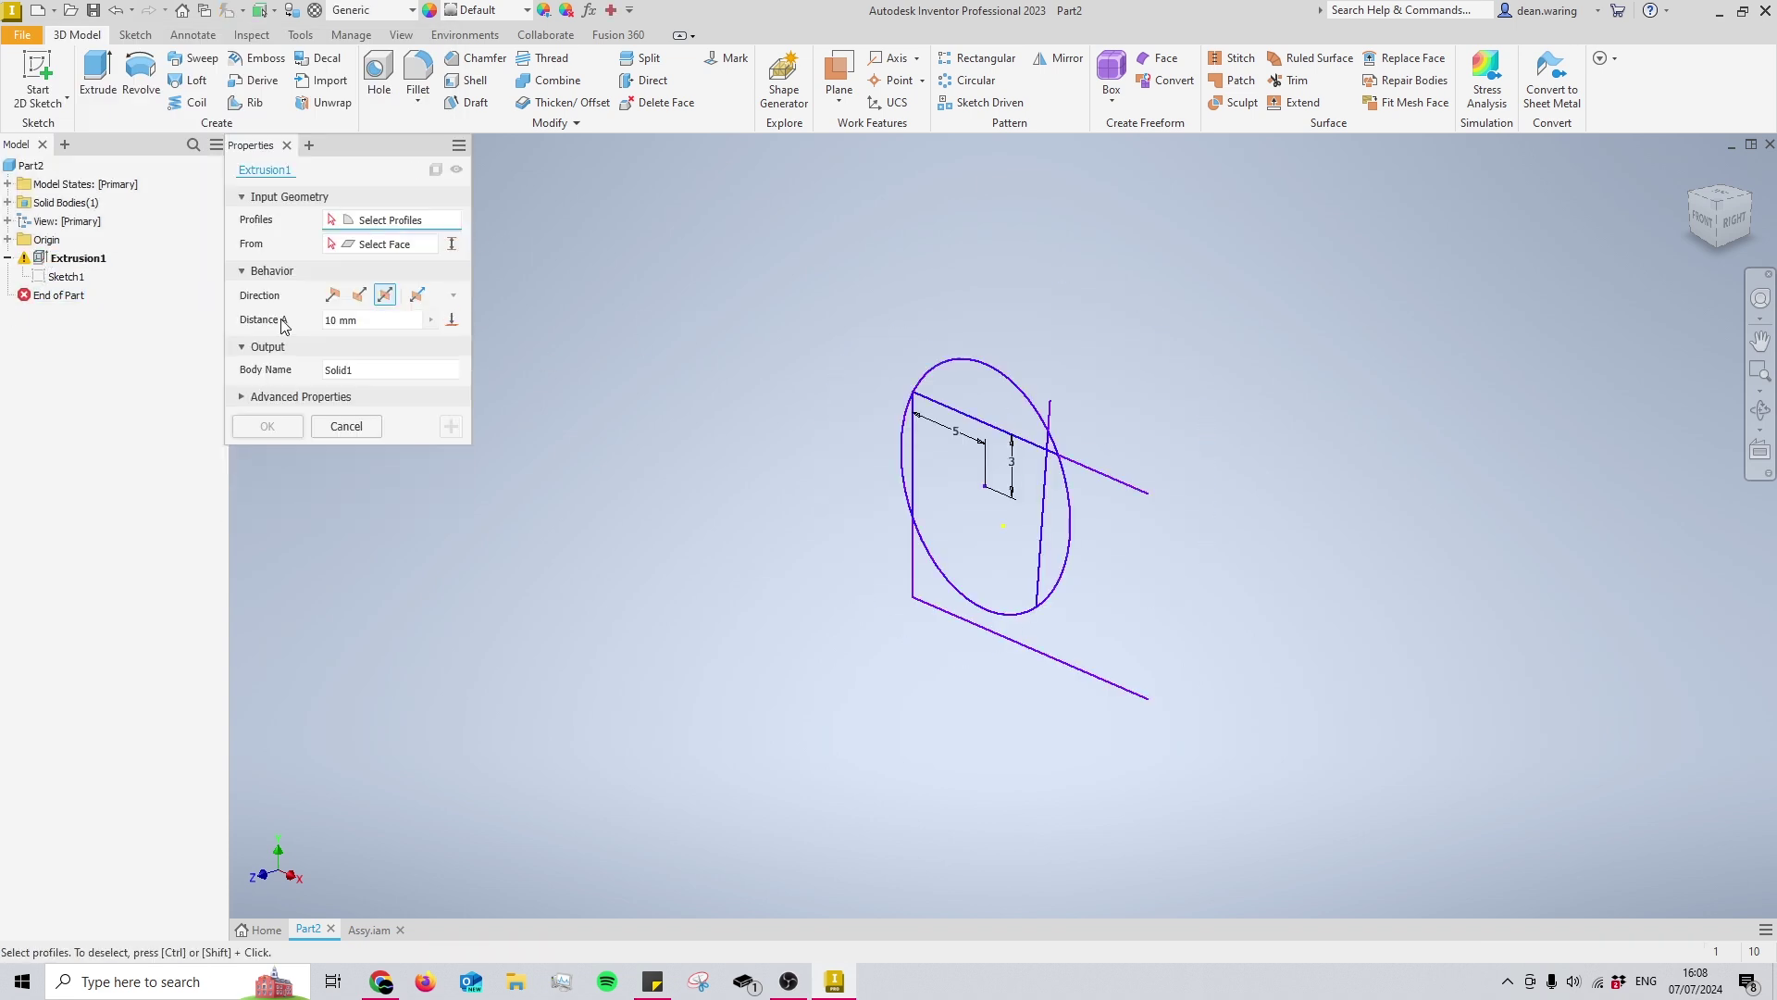
pyautogui.click(1032, 555)
pyautogui.click(267, 426)
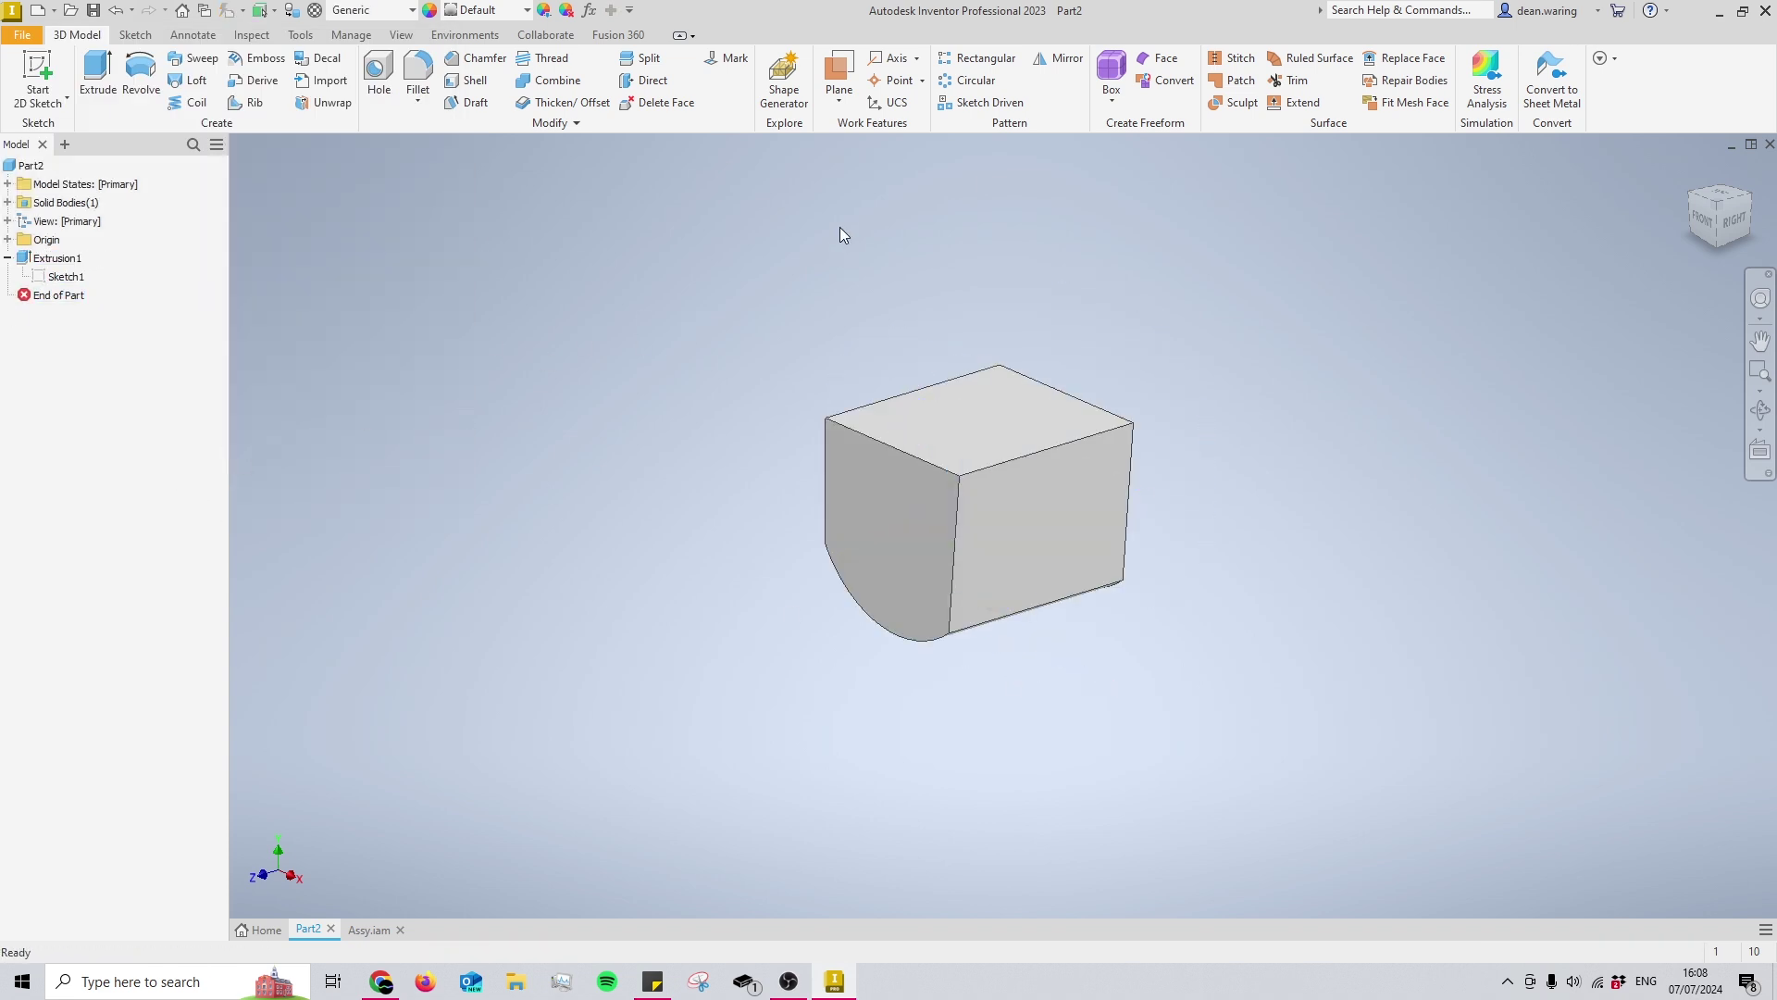
# - Shell the extruded body with a 1 mm wall thickness, removing its flat upper face
pyautogui.moveTo(966, 472); pyautogui.dragTo(940, 452, button='middle')
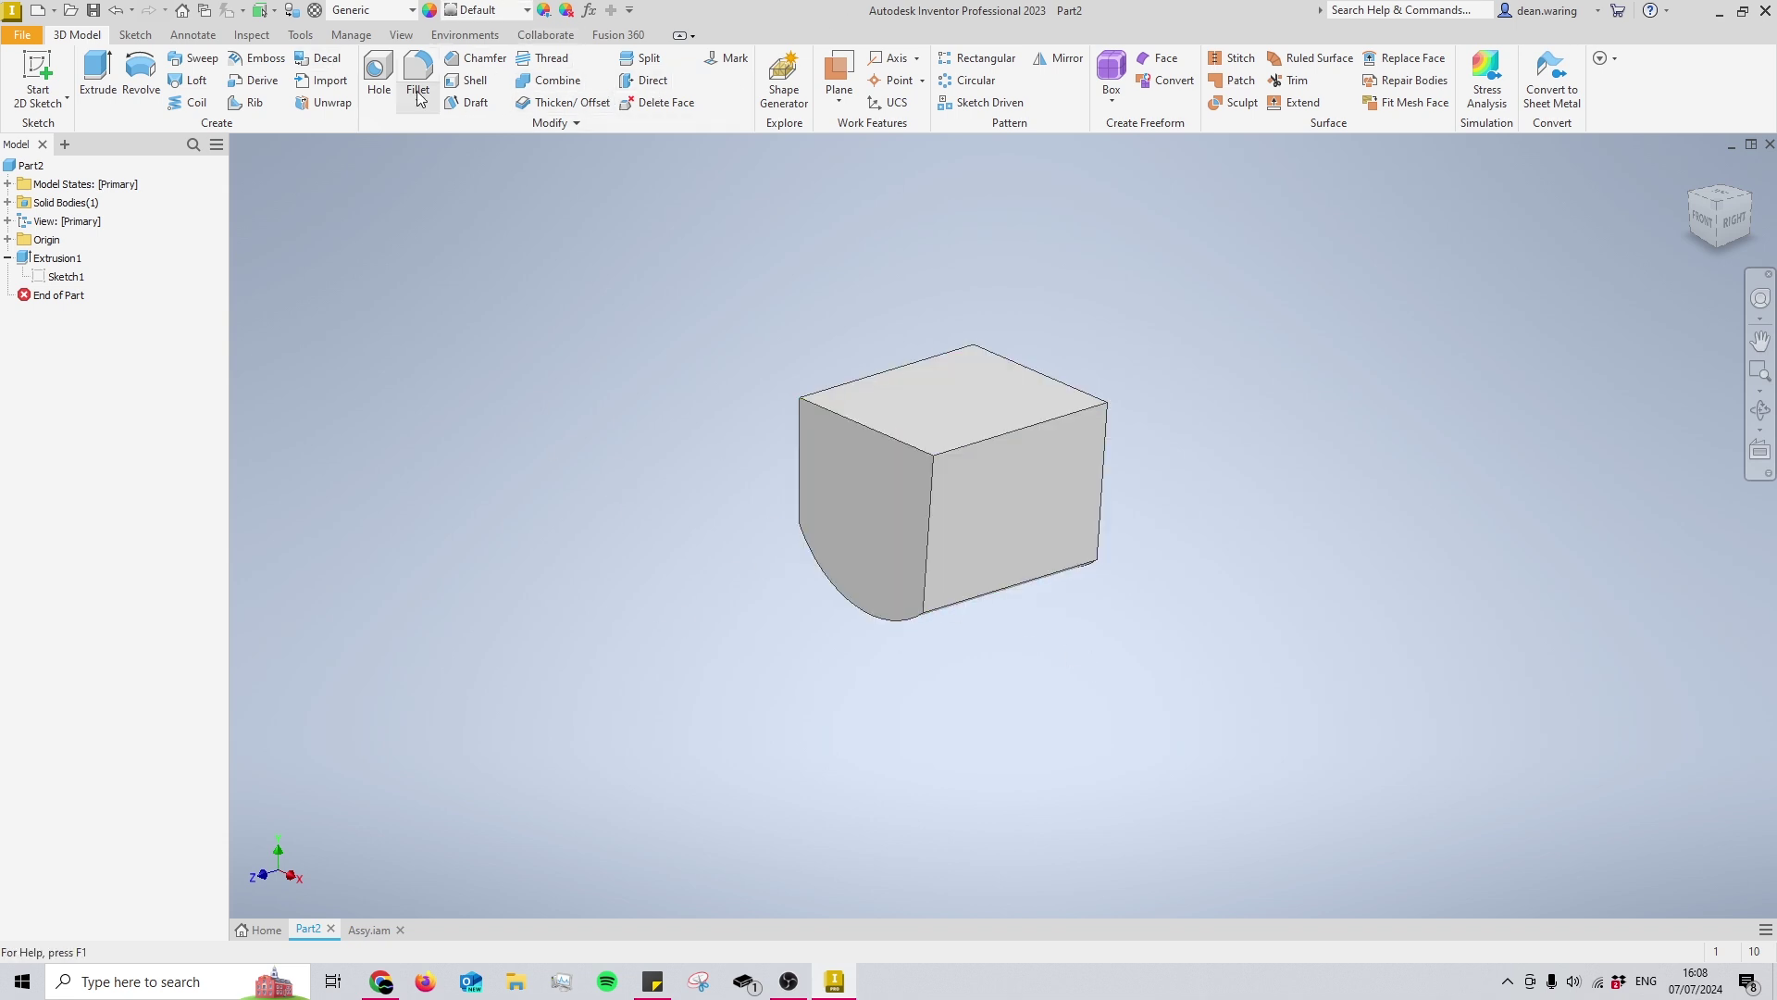
pyautogui.click(468, 81)
pyautogui.click(935, 402)
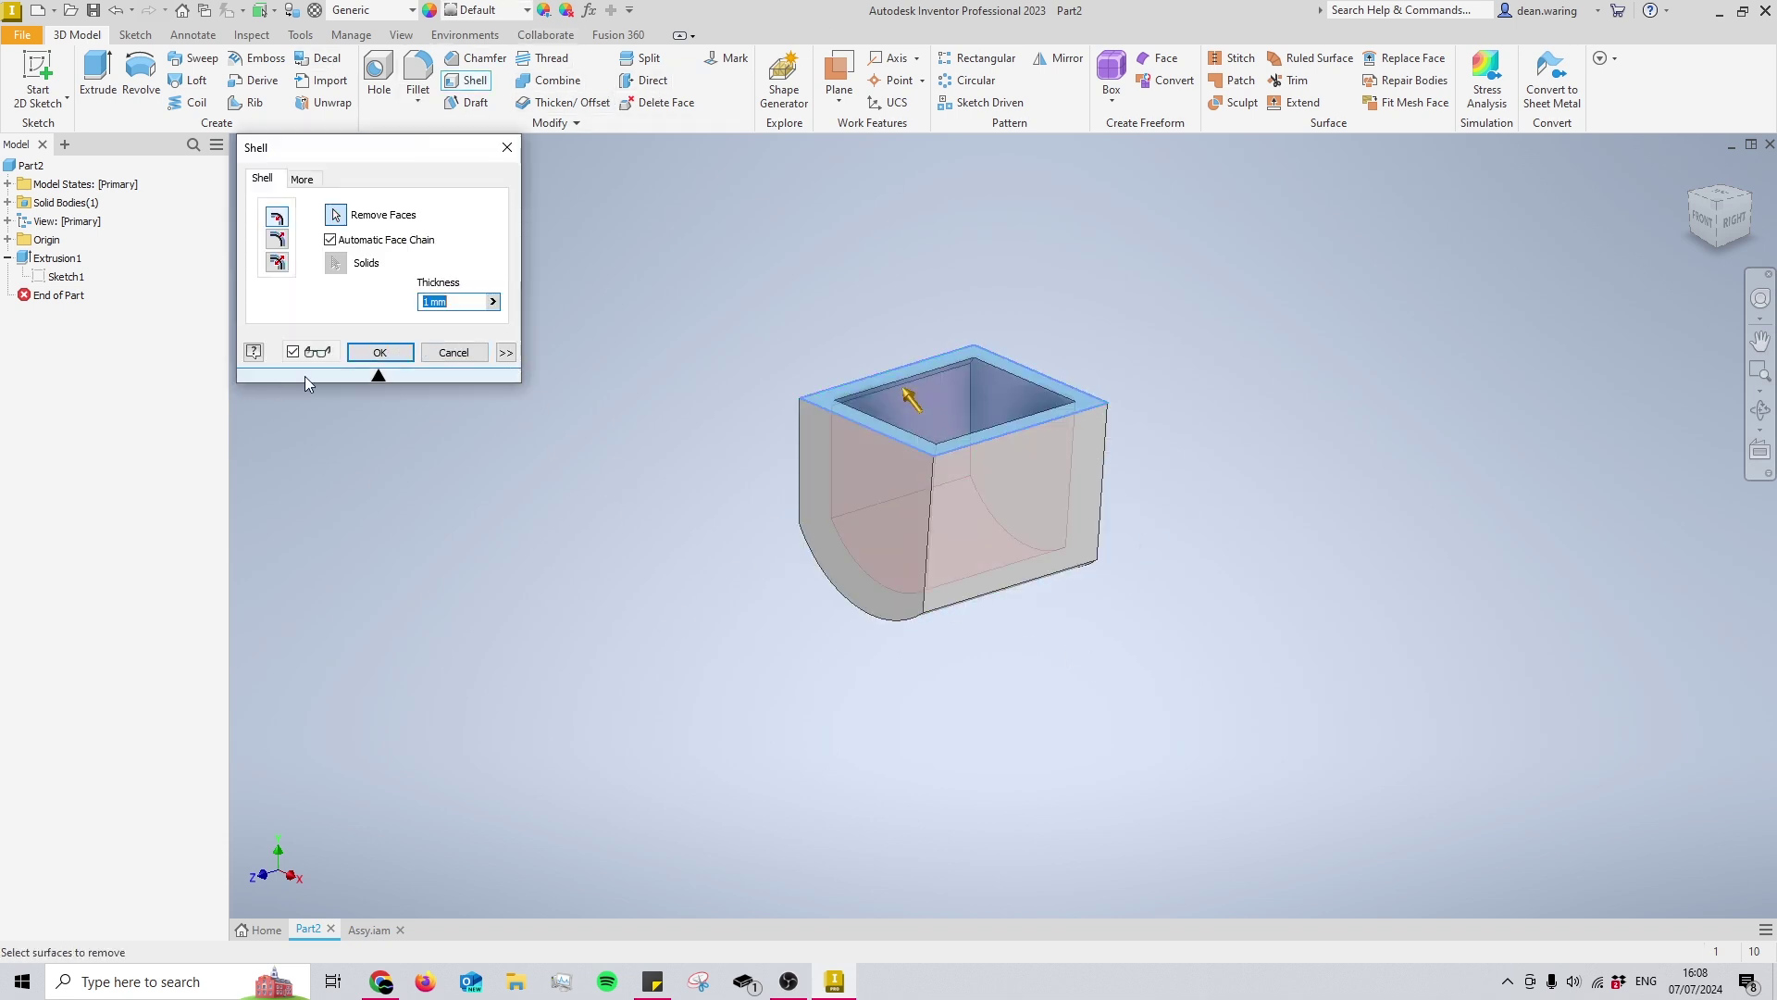
pyautogui.click(380, 353)
# - Make the YZ origin plane visible in the part
pyautogui.keyDown('shift'); pyautogui.moveTo(1036, 536); pyautogui.dragTo(904, 537, button='middle'); pyautogui.keyUp('shift')
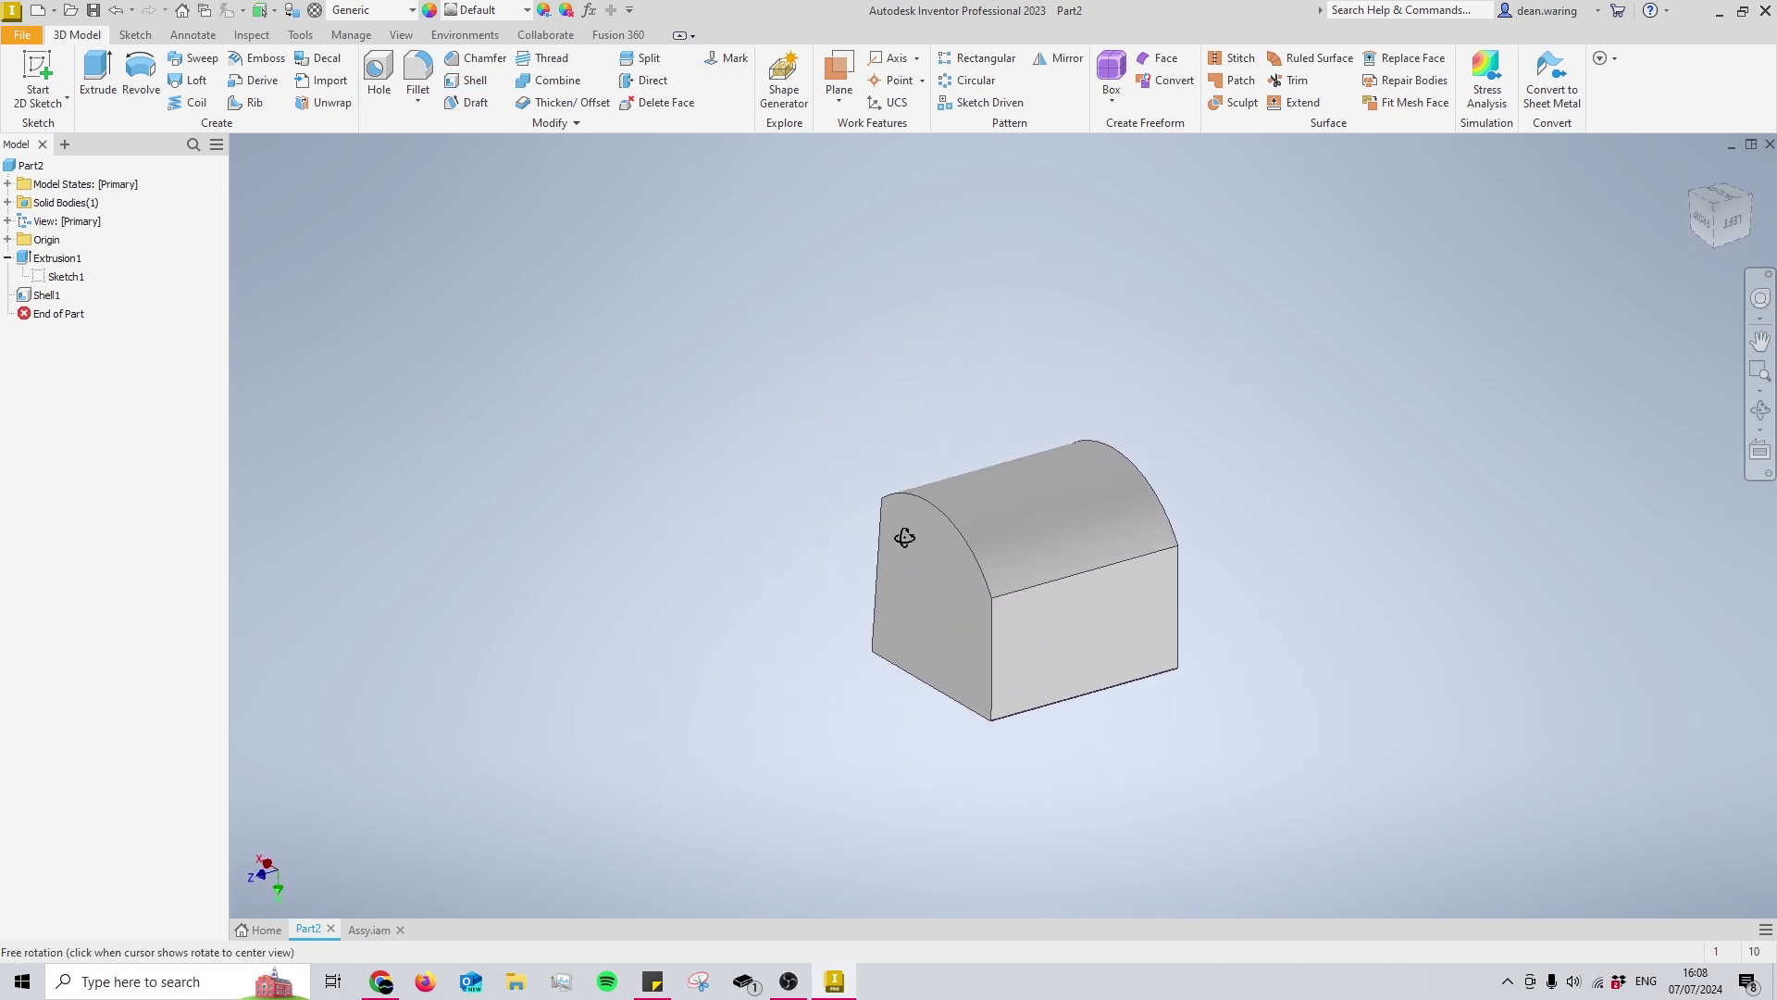
pyautogui.click(7, 240)
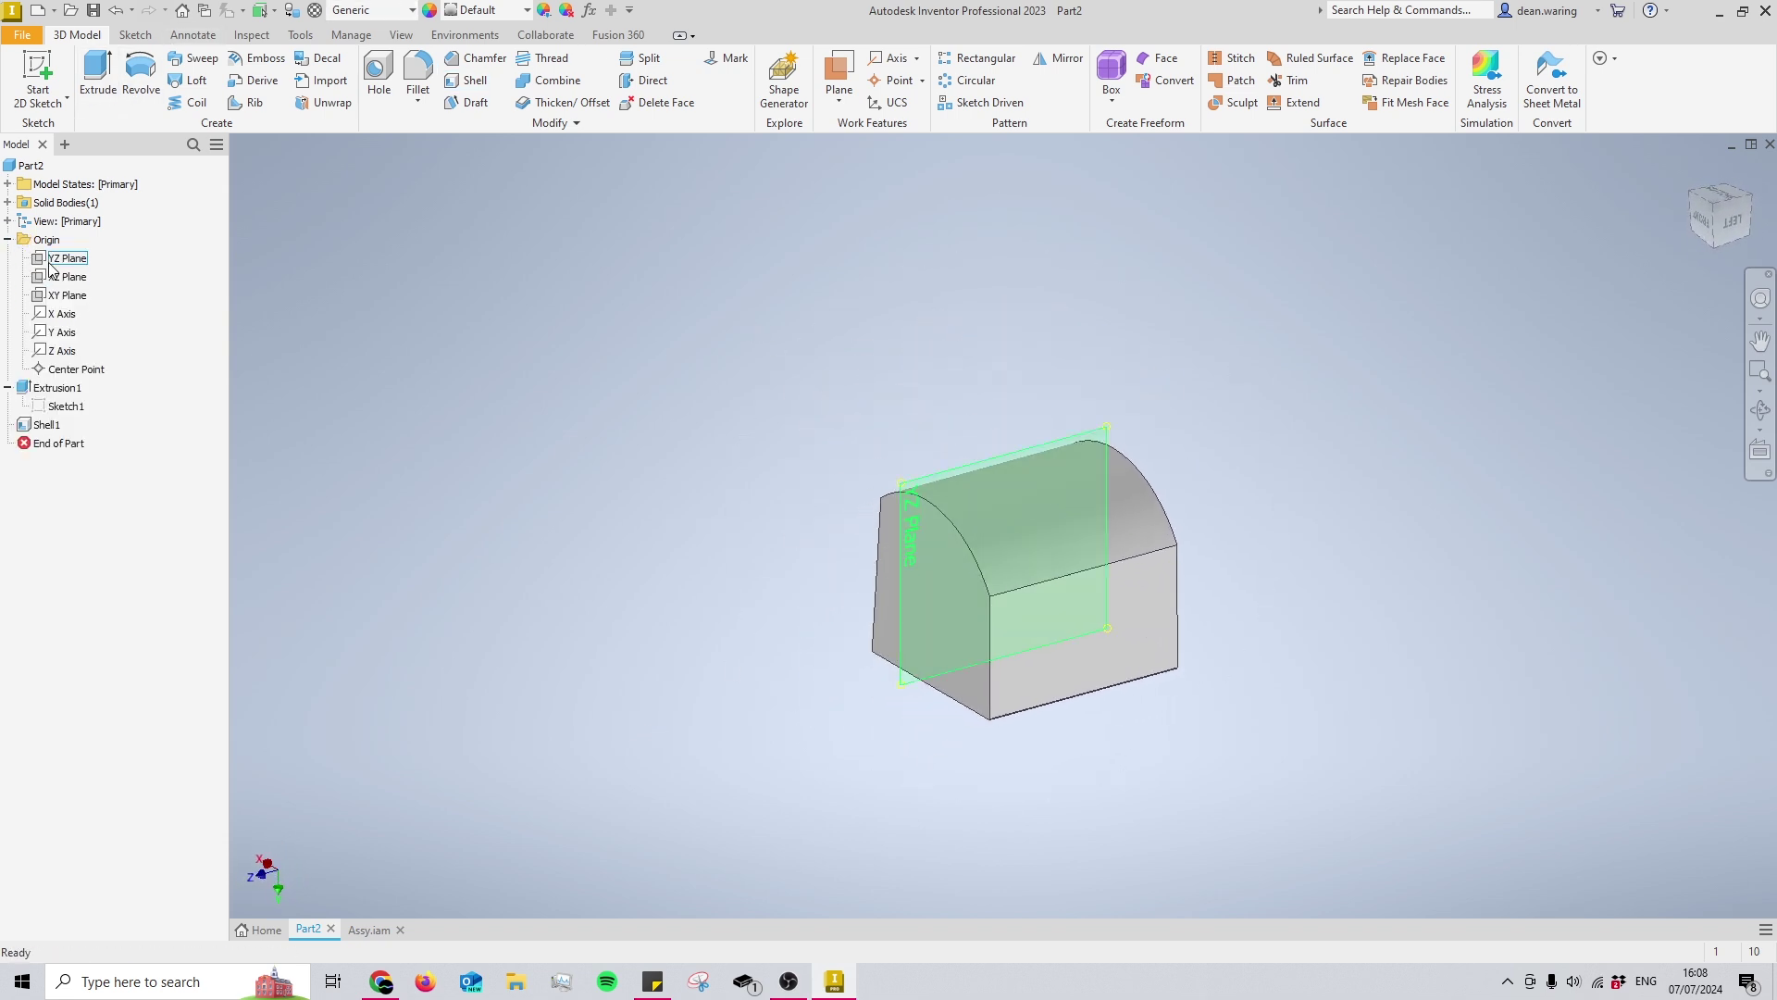
pyautogui.click(65, 258)
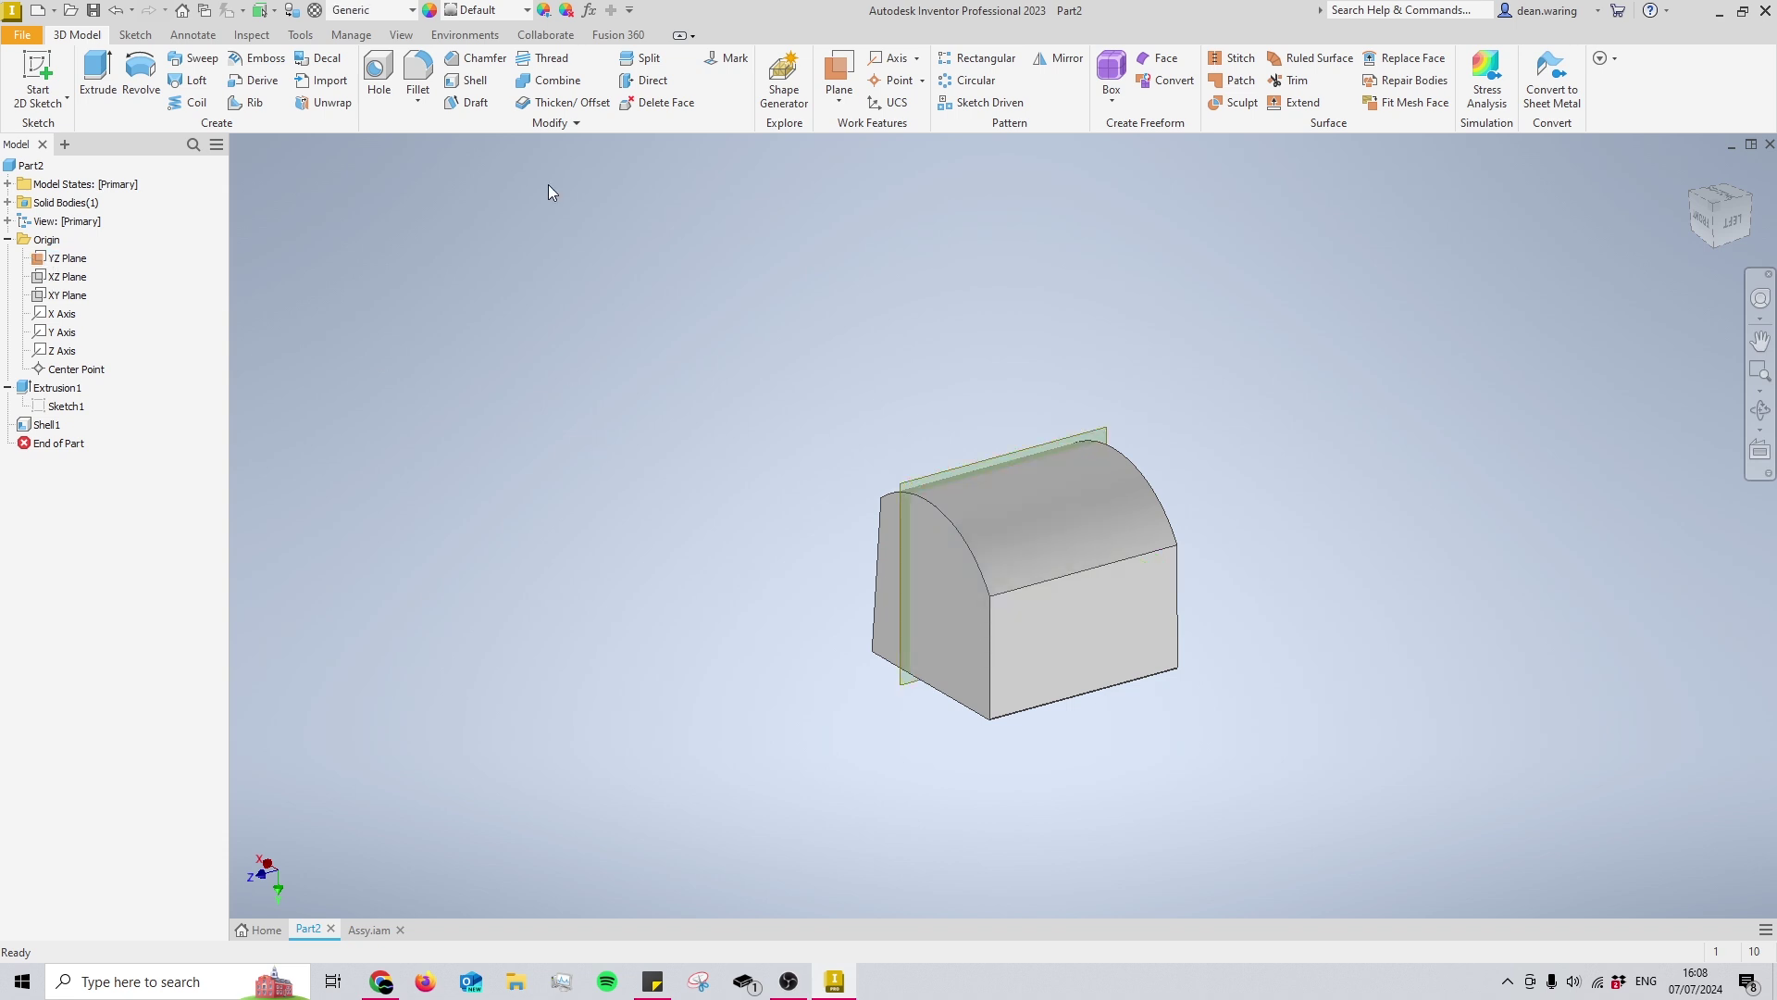
pyautogui.click(838, 97)
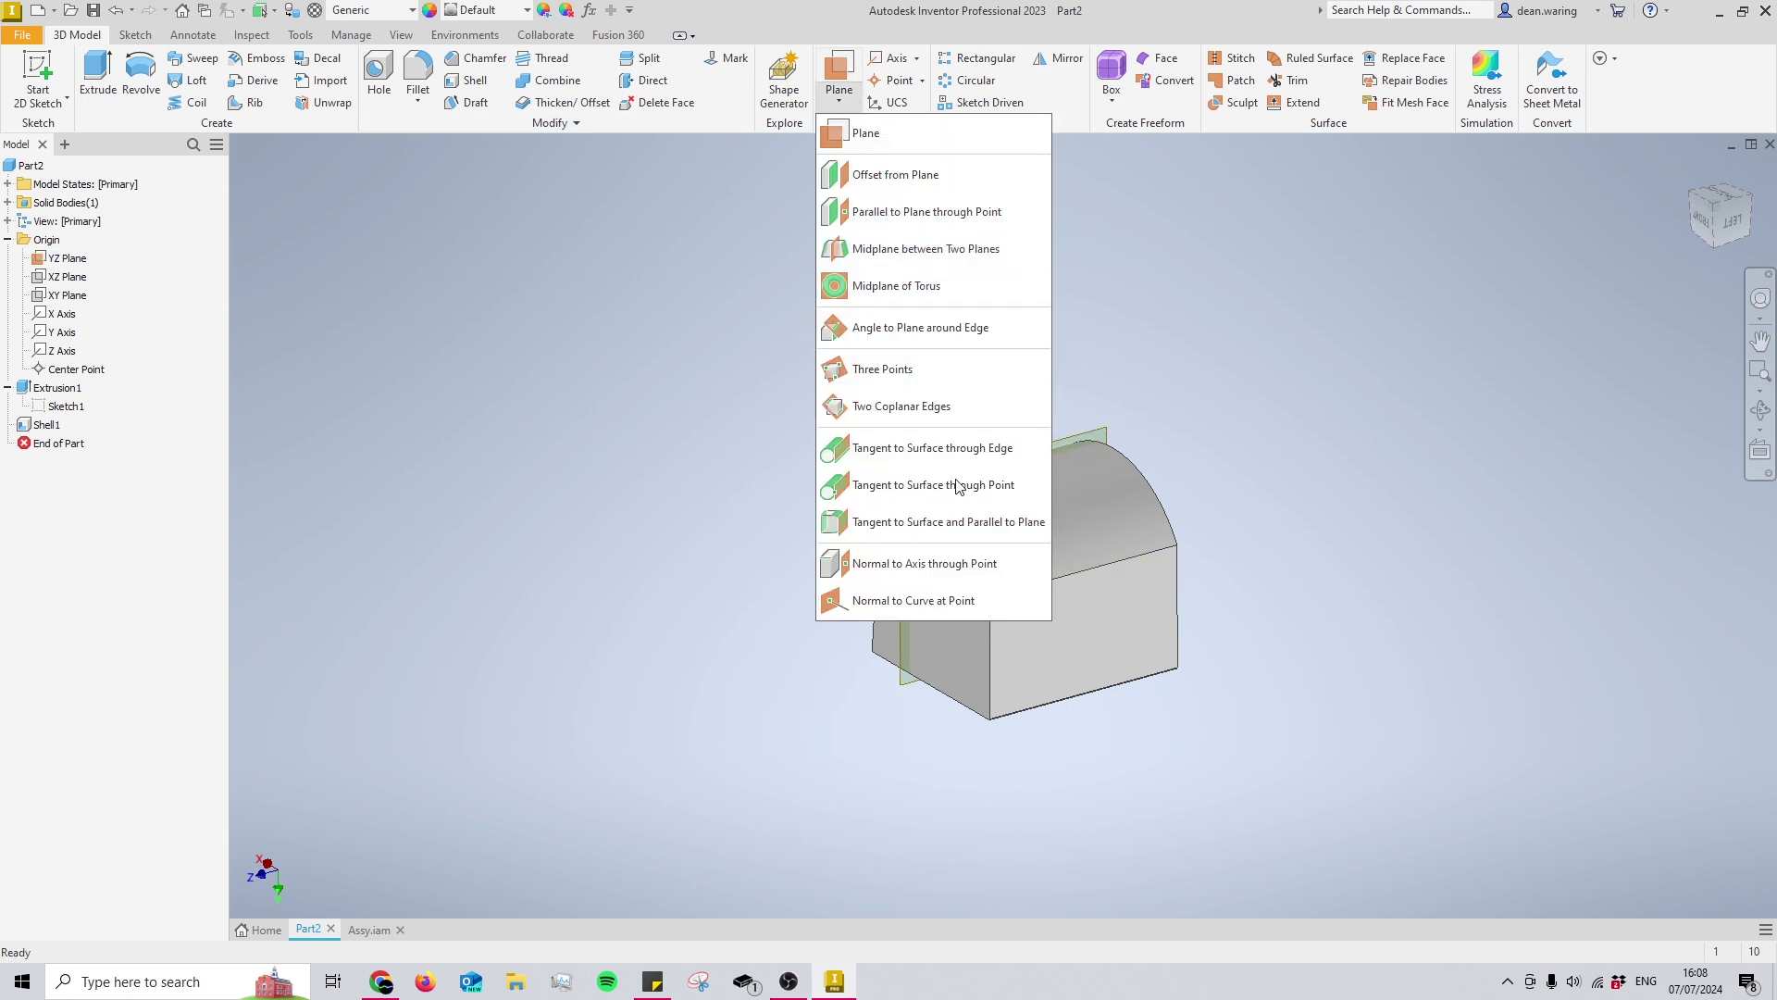
pyautogui.moveTo(529, 441); pyautogui.dragTo(458, 430, button='middle')
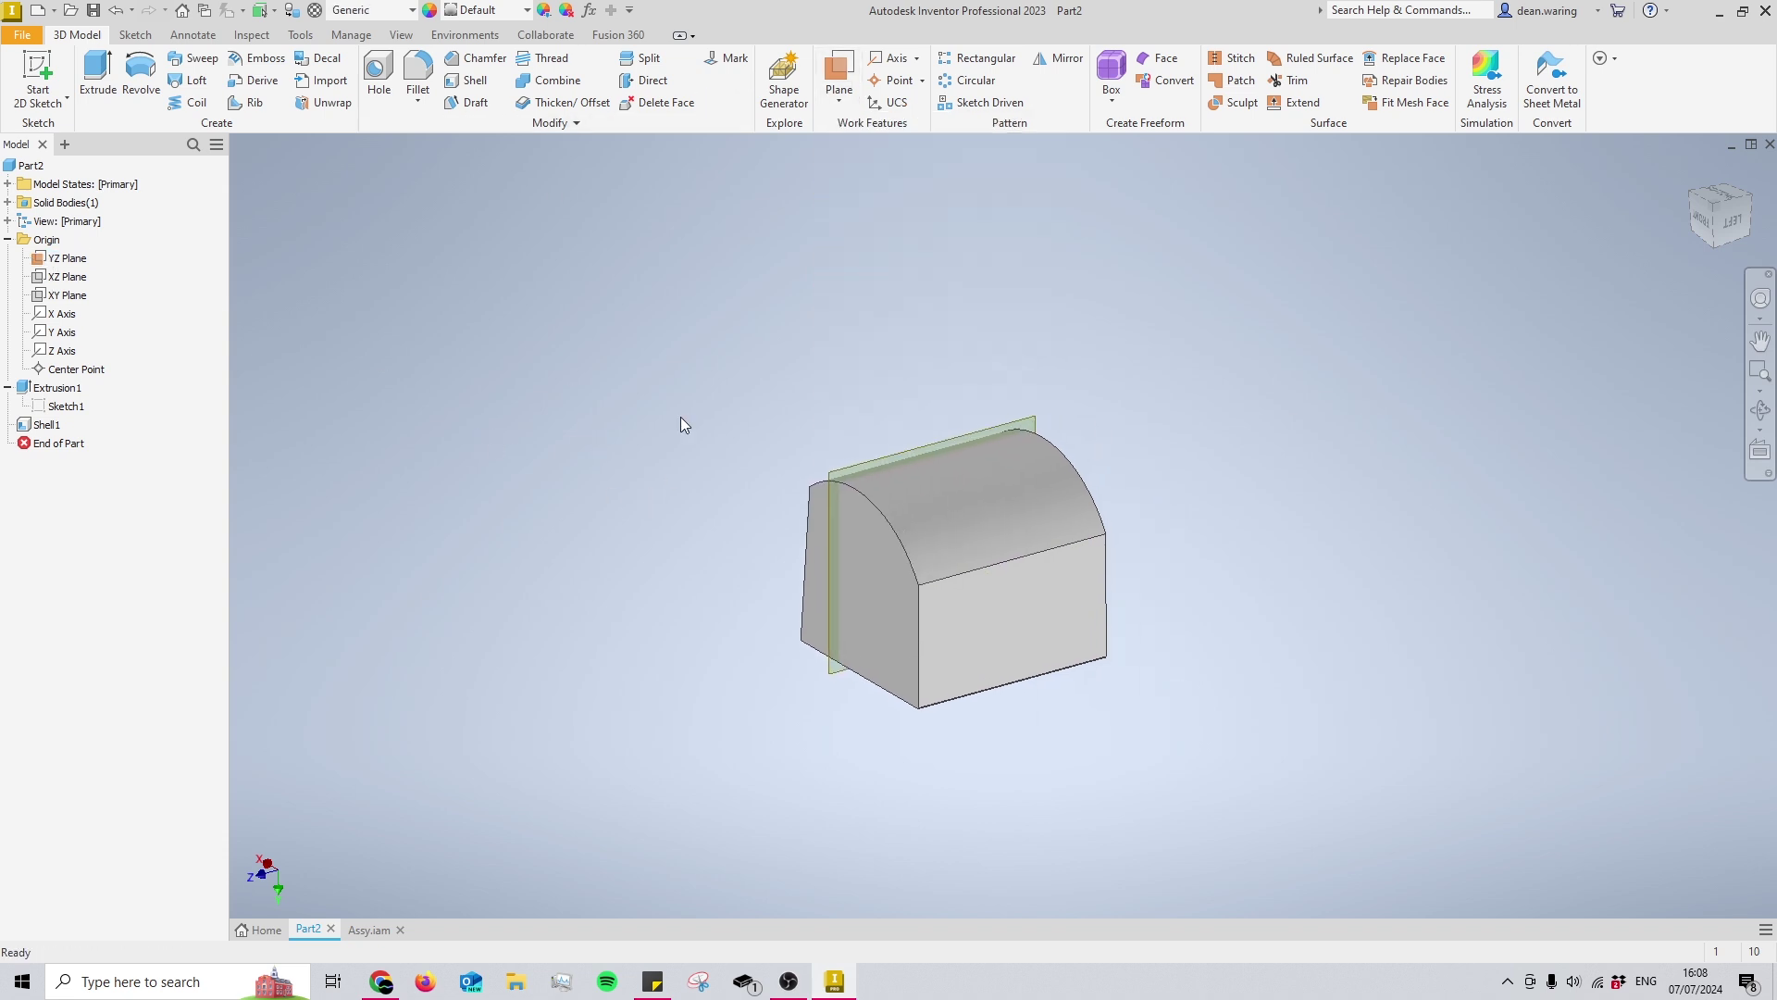
# - Start a new sketch on the YZ plane and slice the model's graphics at the sketch plane
pyautogui.press('s')
pyautogui.click(1011, 425)
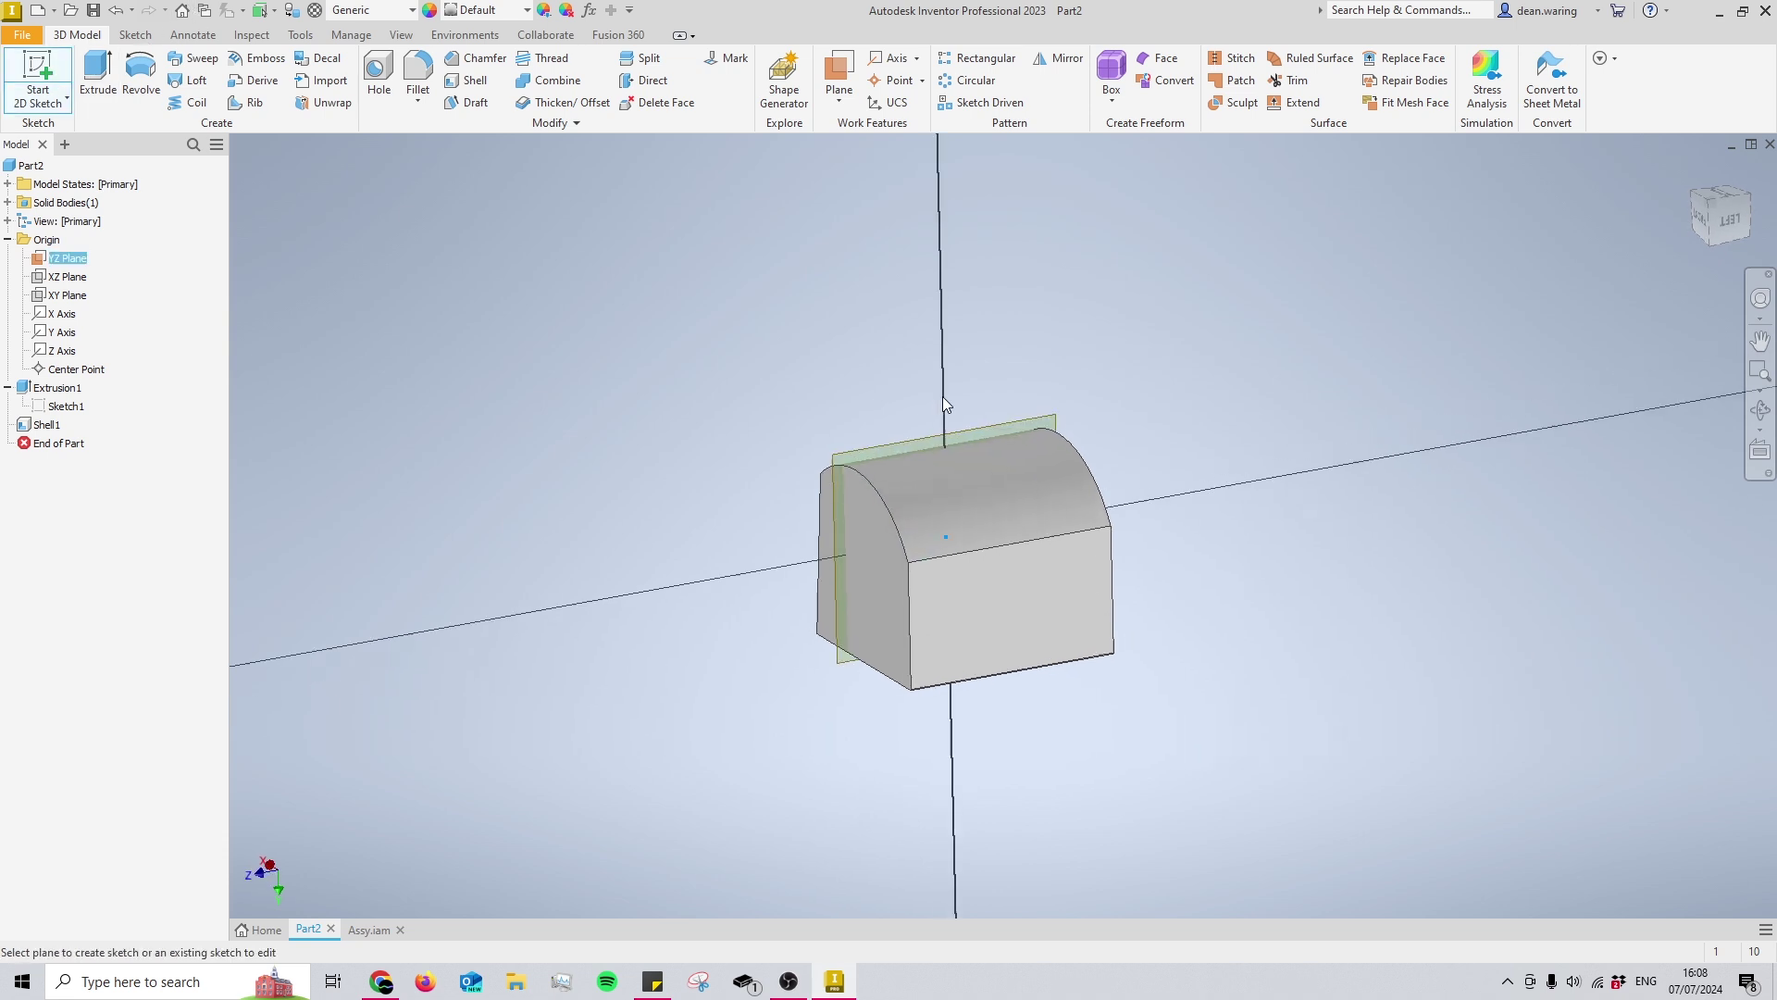
pyautogui.press('F7')
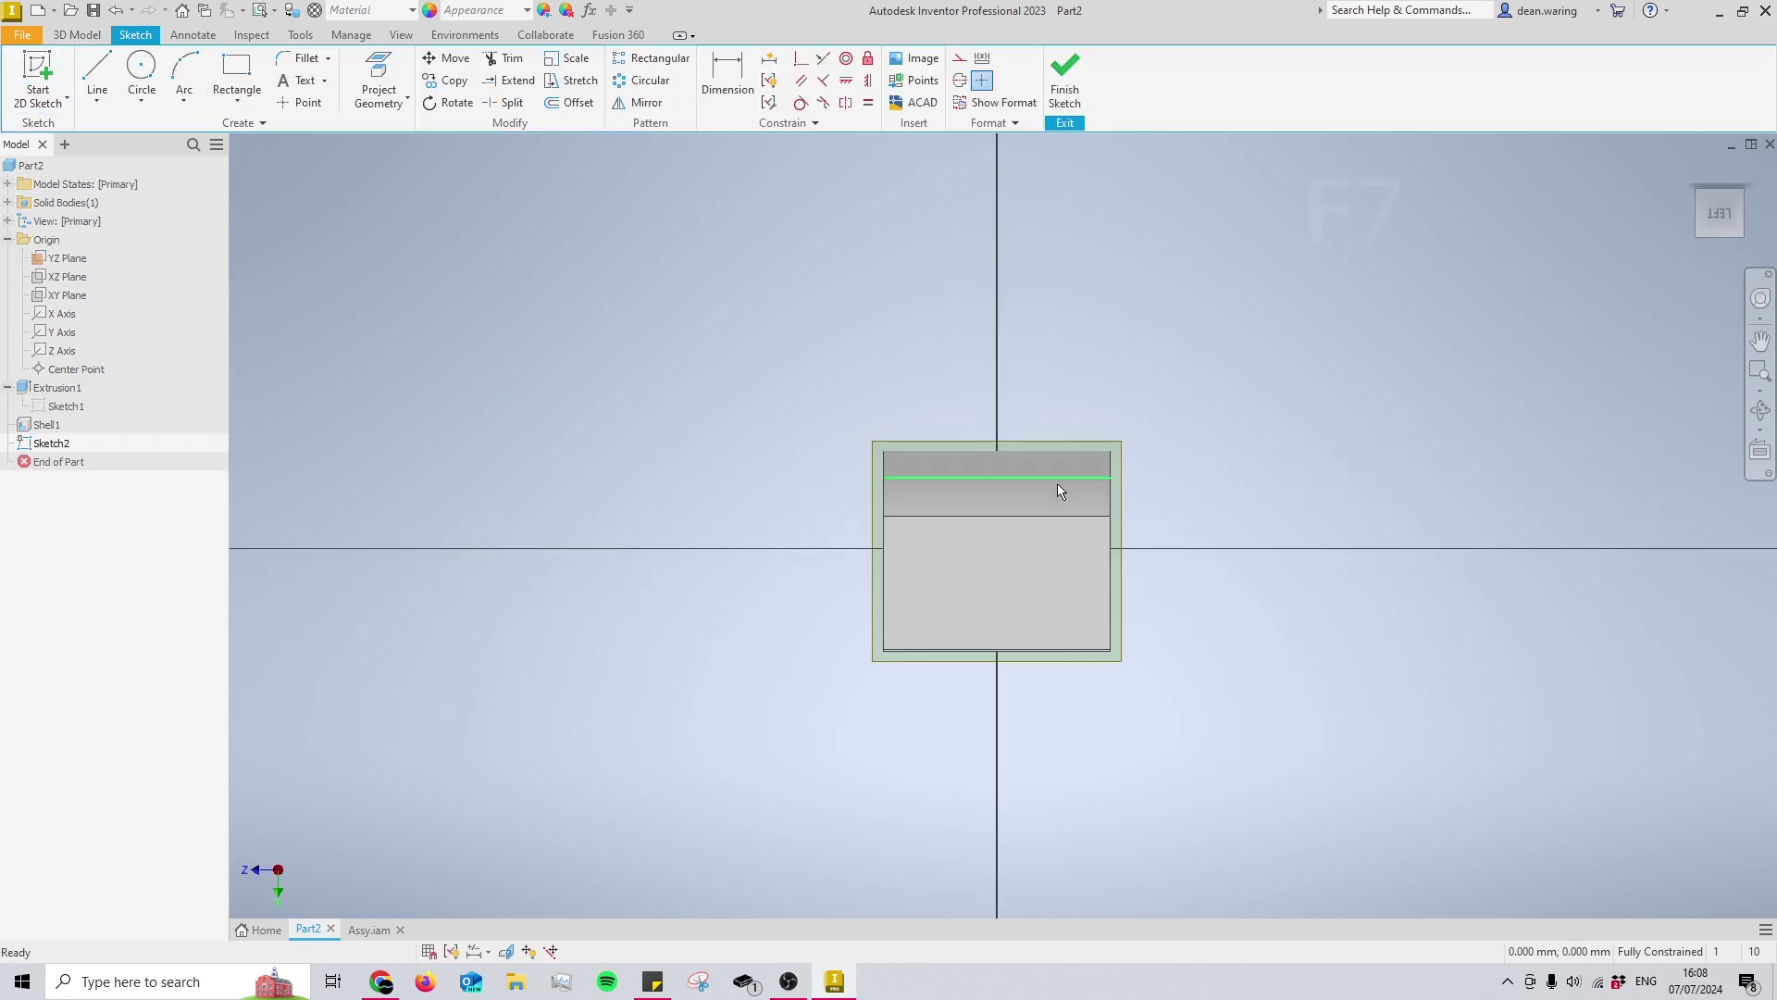
pyautogui.press('F4')
pyautogui.moveTo(895, 500); pyautogui.dragTo(857, 587)
pyautogui.press('F4')
pyautogui.moveTo(1013, 552); pyautogui.dragTo(1008, 634, button='middle')
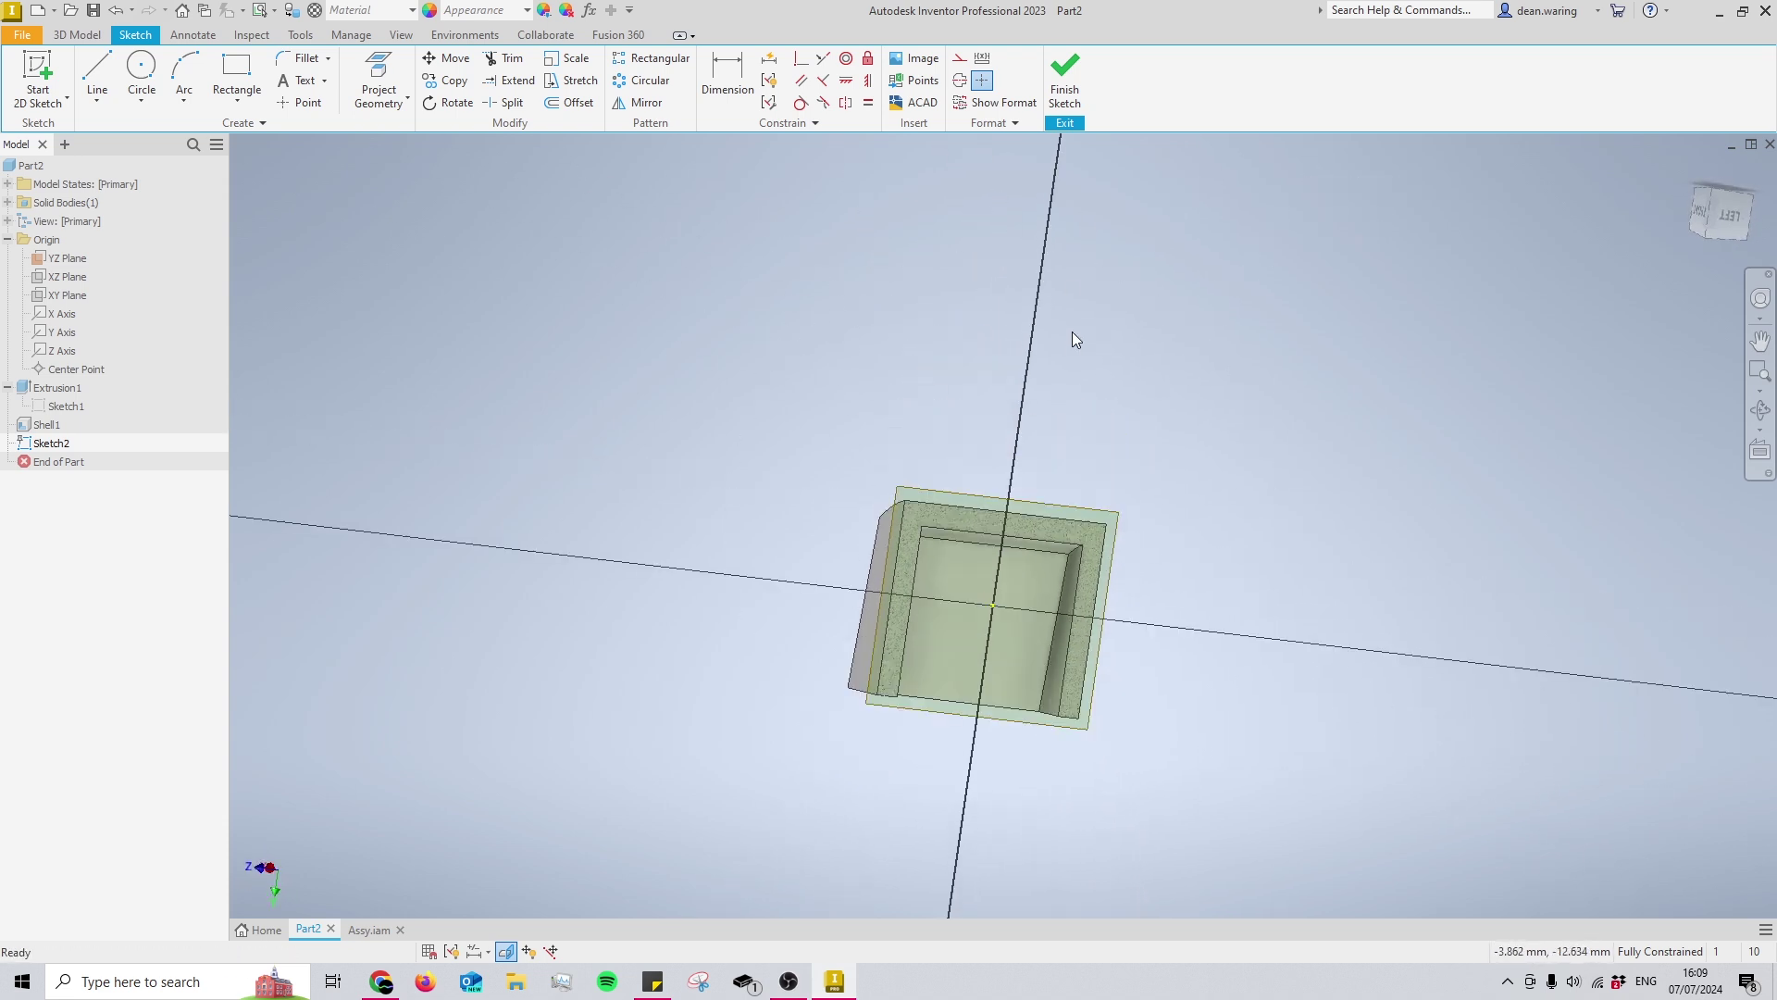
# - Finish the sketch on the YZ plane and orbit around the shelled part
pyautogui.click(1064, 79)
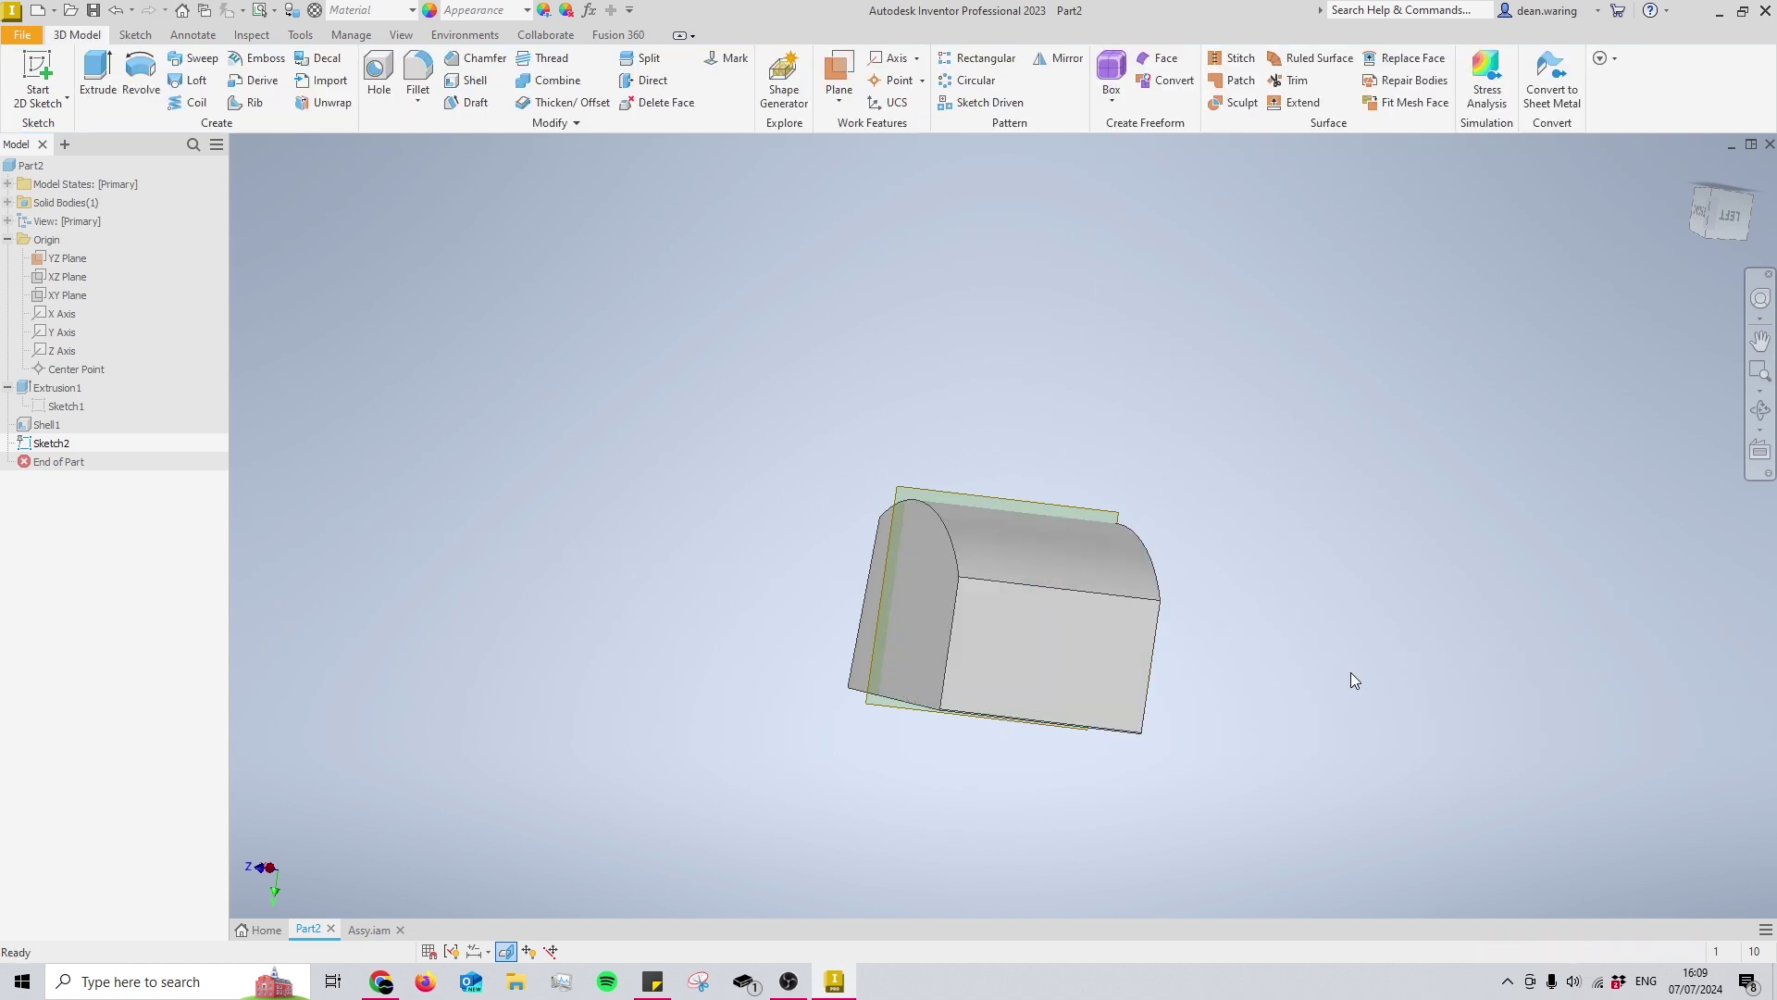
pyautogui.press('F4')
pyautogui.moveTo(1031, 579)
pyautogui.mouseDown()
pyautogui.moveTo(999, 659)
pyautogui.moveTo(1008, 556)
pyautogui.mouseUp()
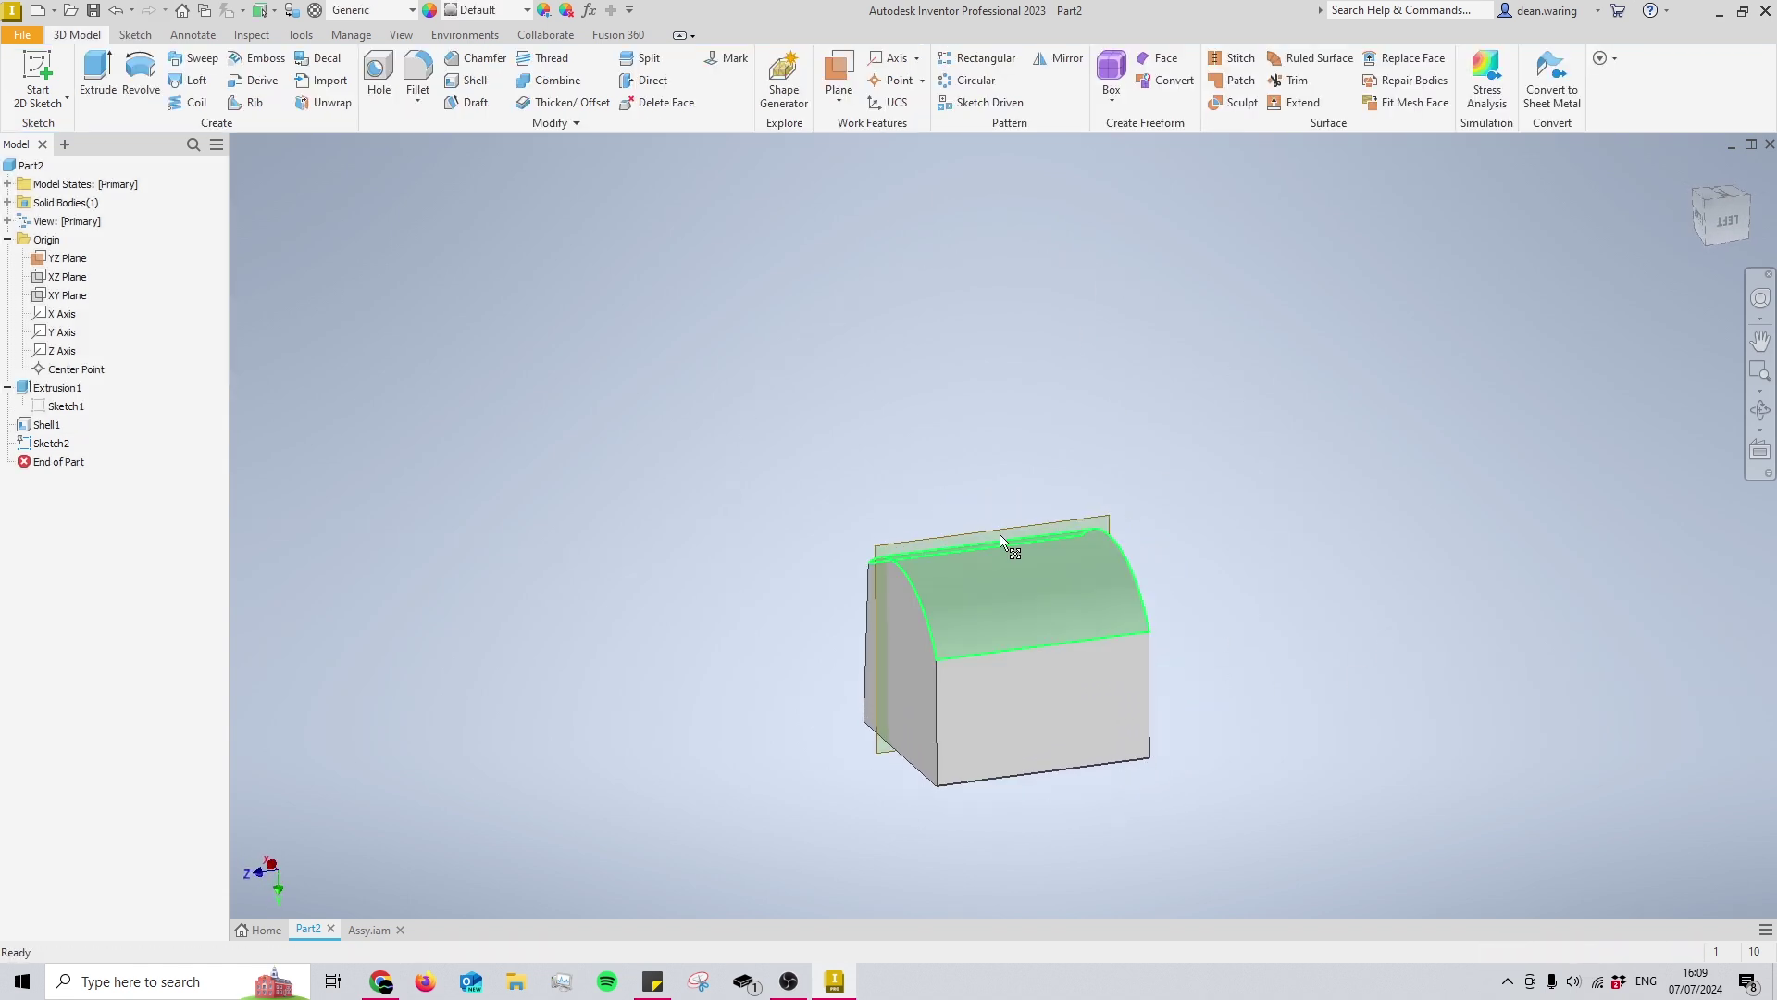
pyautogui.moveTo(1091, 734); pyautogui.dragTo(1187, 698)
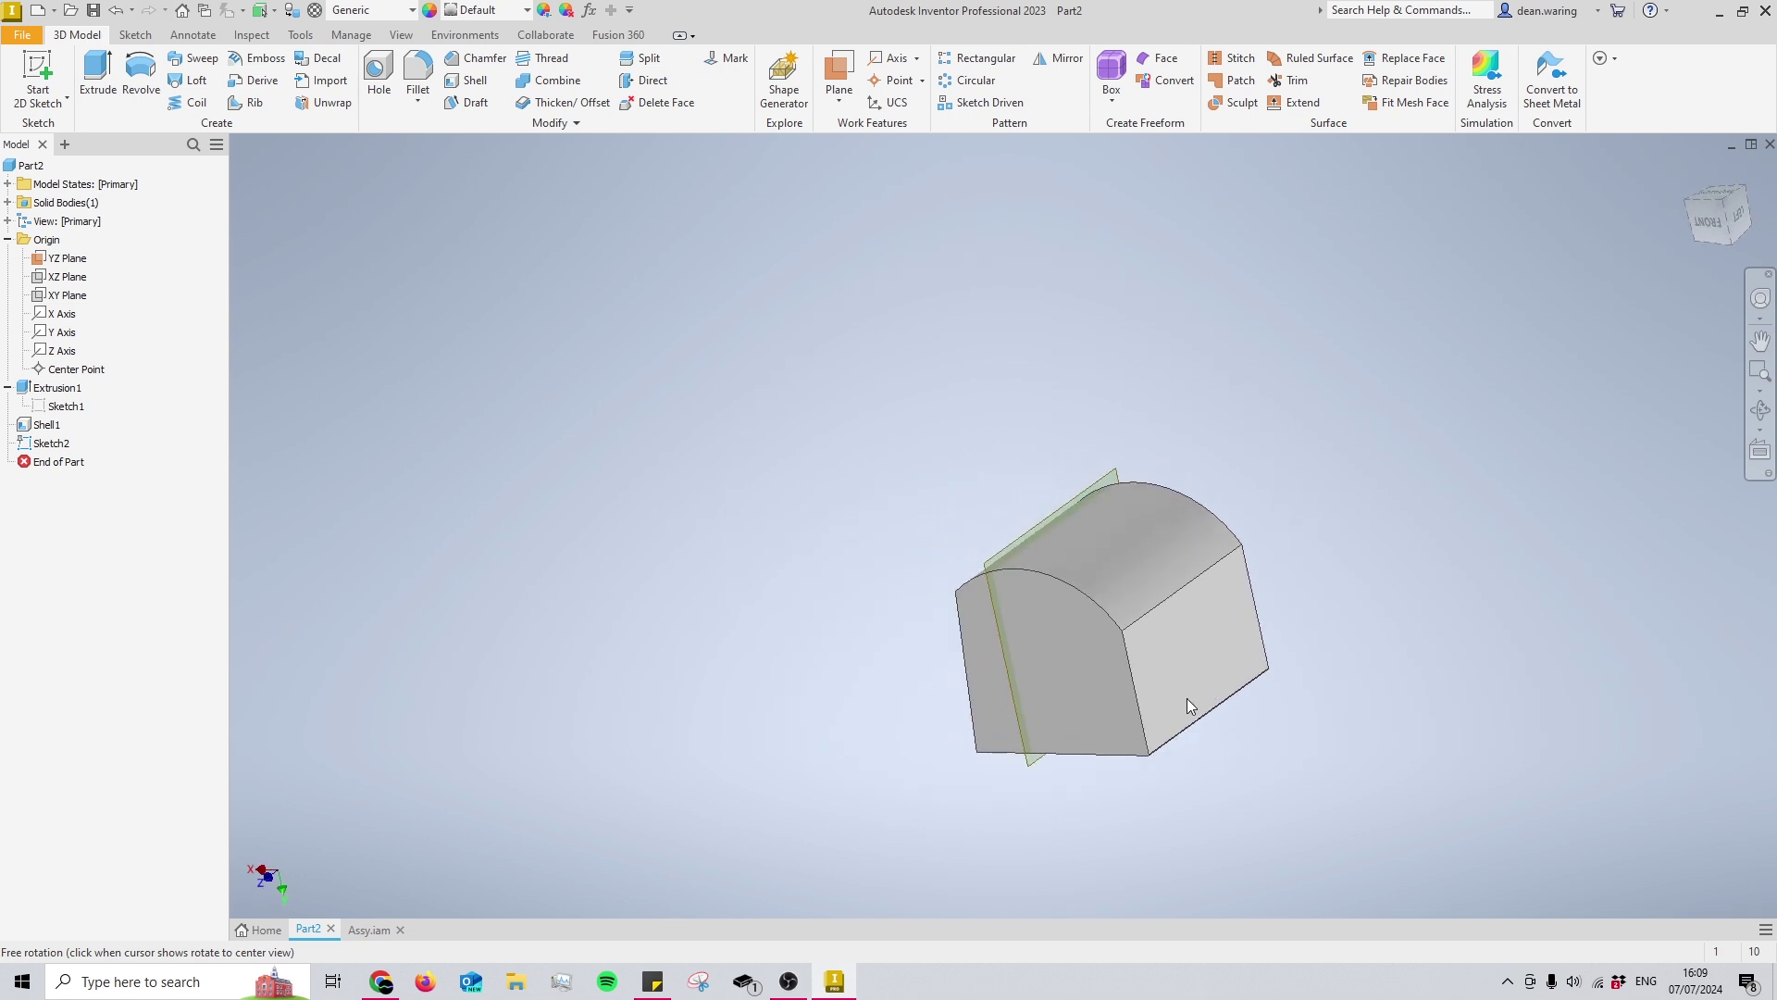
pyautogui.press('Escape')
# - Zoom in closely on the part's corner and fit the whole model back into the view
pyautogui.scroll(3, 1137, 606)
pyautogui.scroll(-4, 1144, 703)
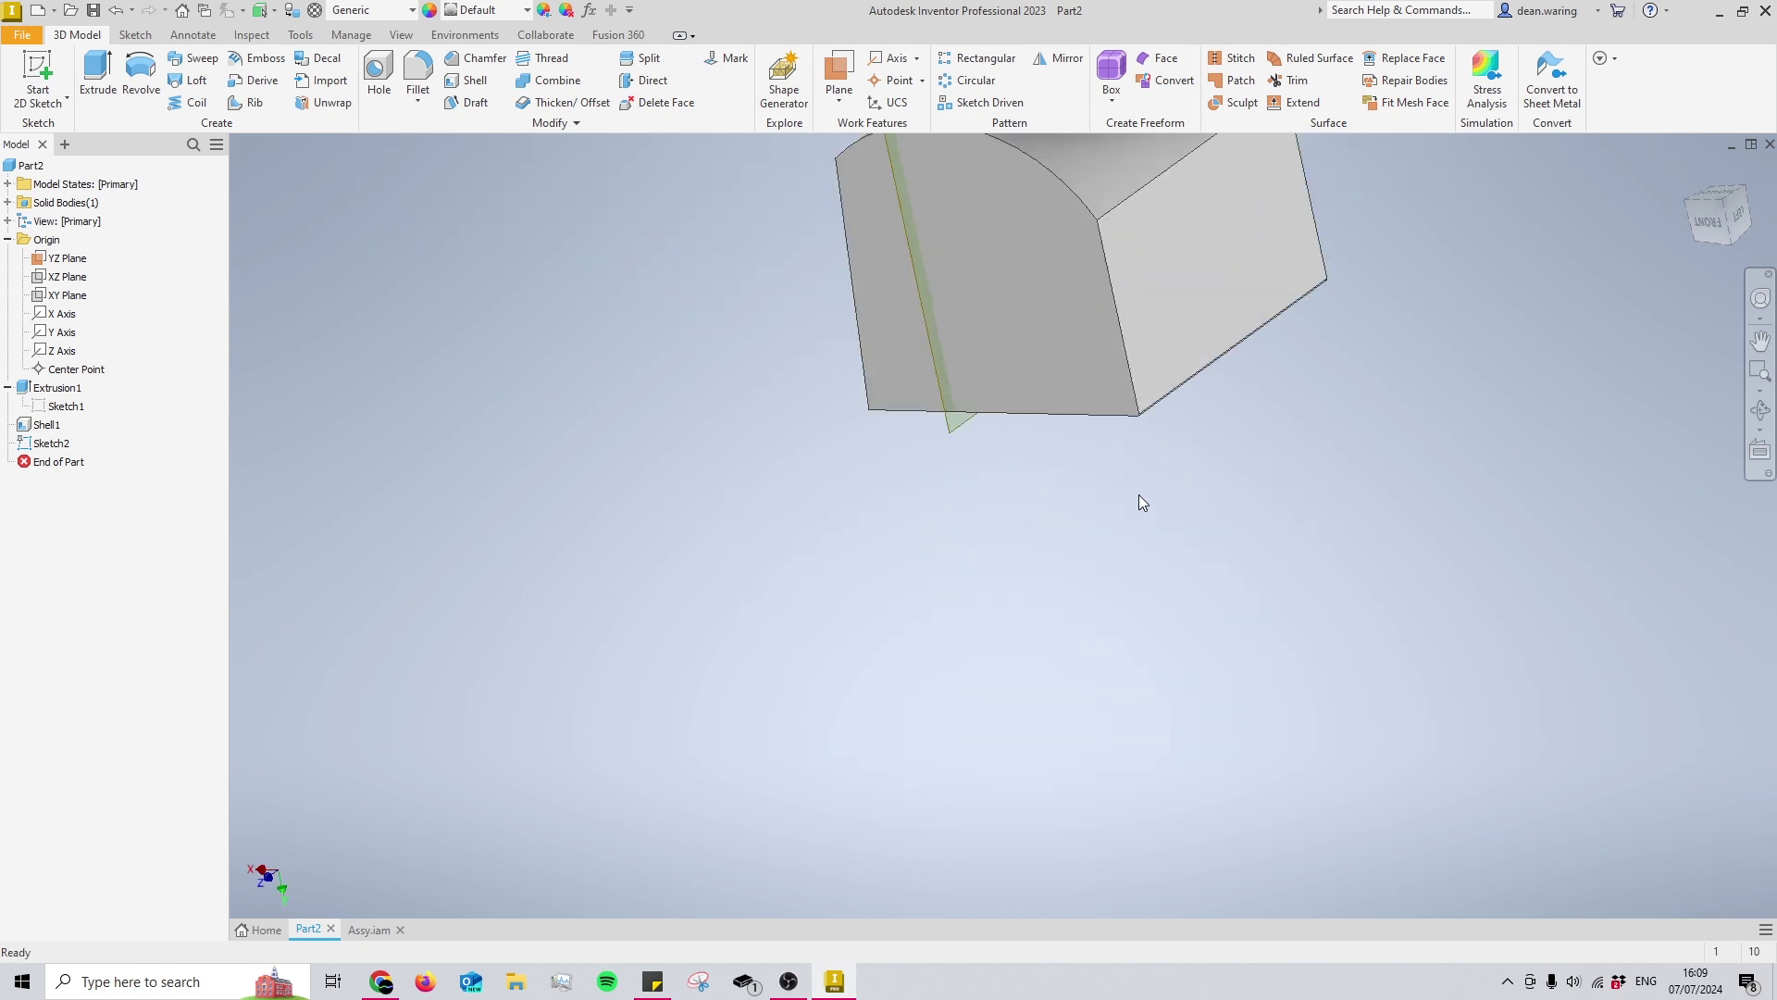
pyautogui.moveTo(1033, 442); pyautogui.dragTo(1002, 689, button='middle')
pyautogui.scroll(5, 1031, 521)
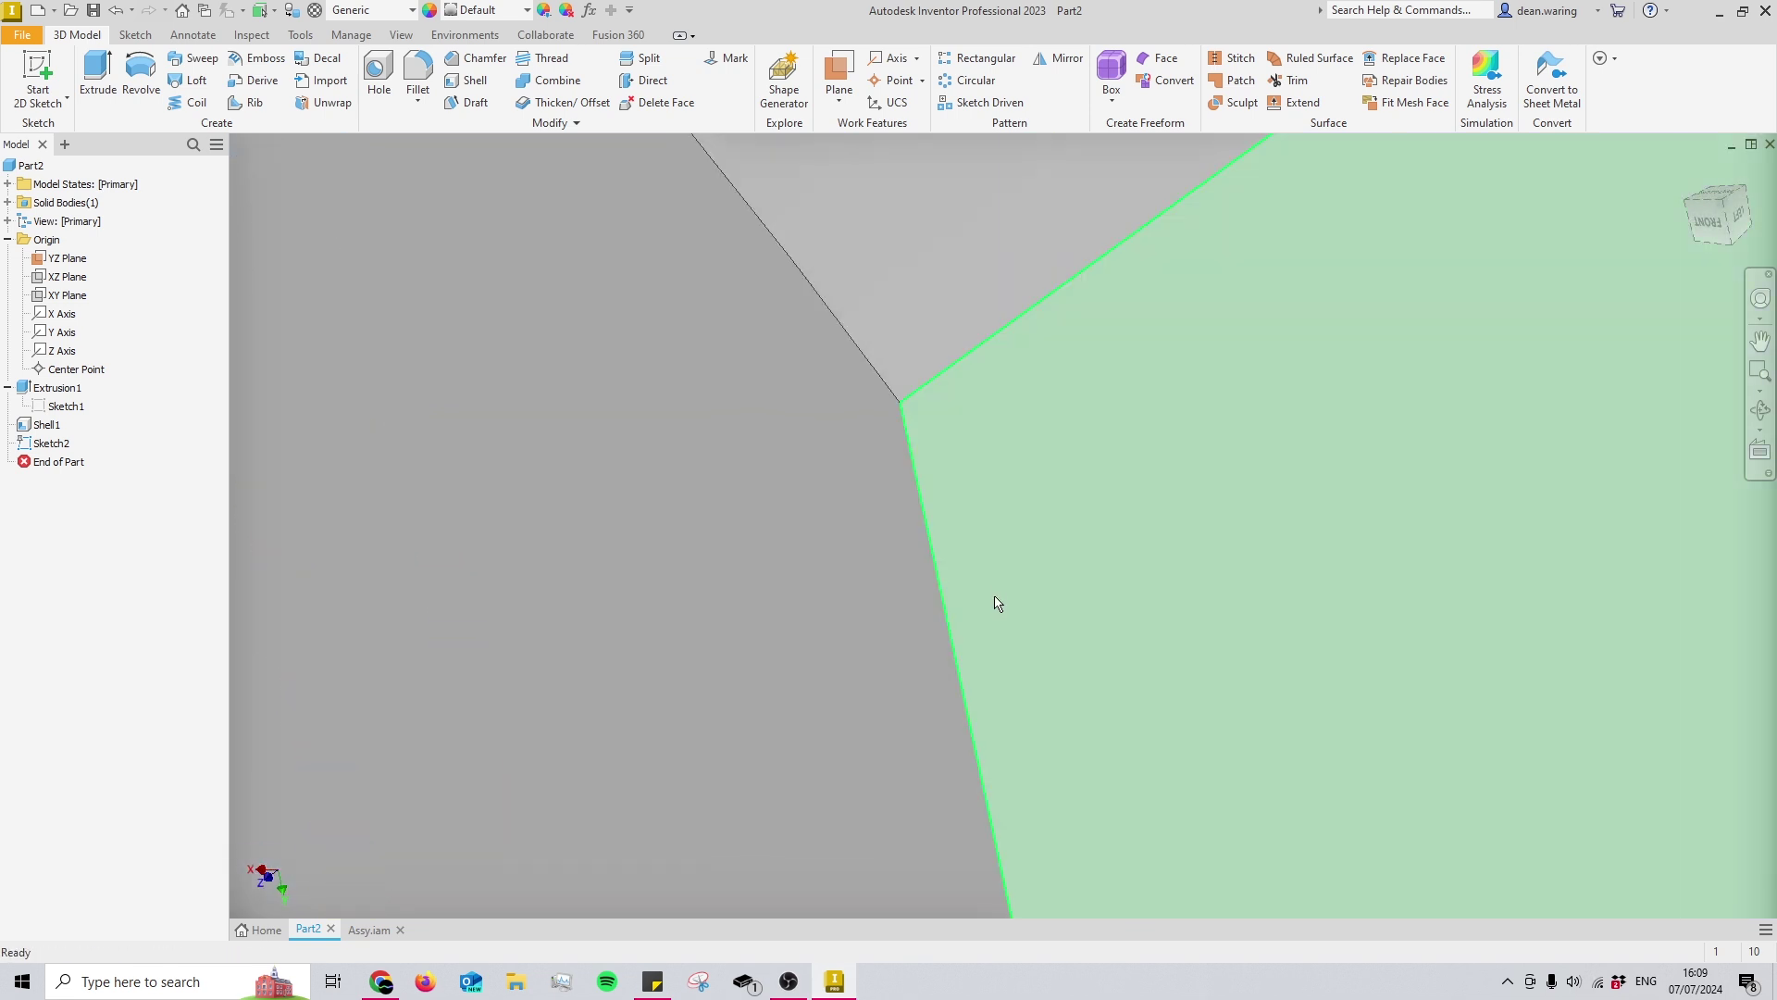
pyautogui.middleClick(972, 556)
pyautogui.middleClick(972, 555)
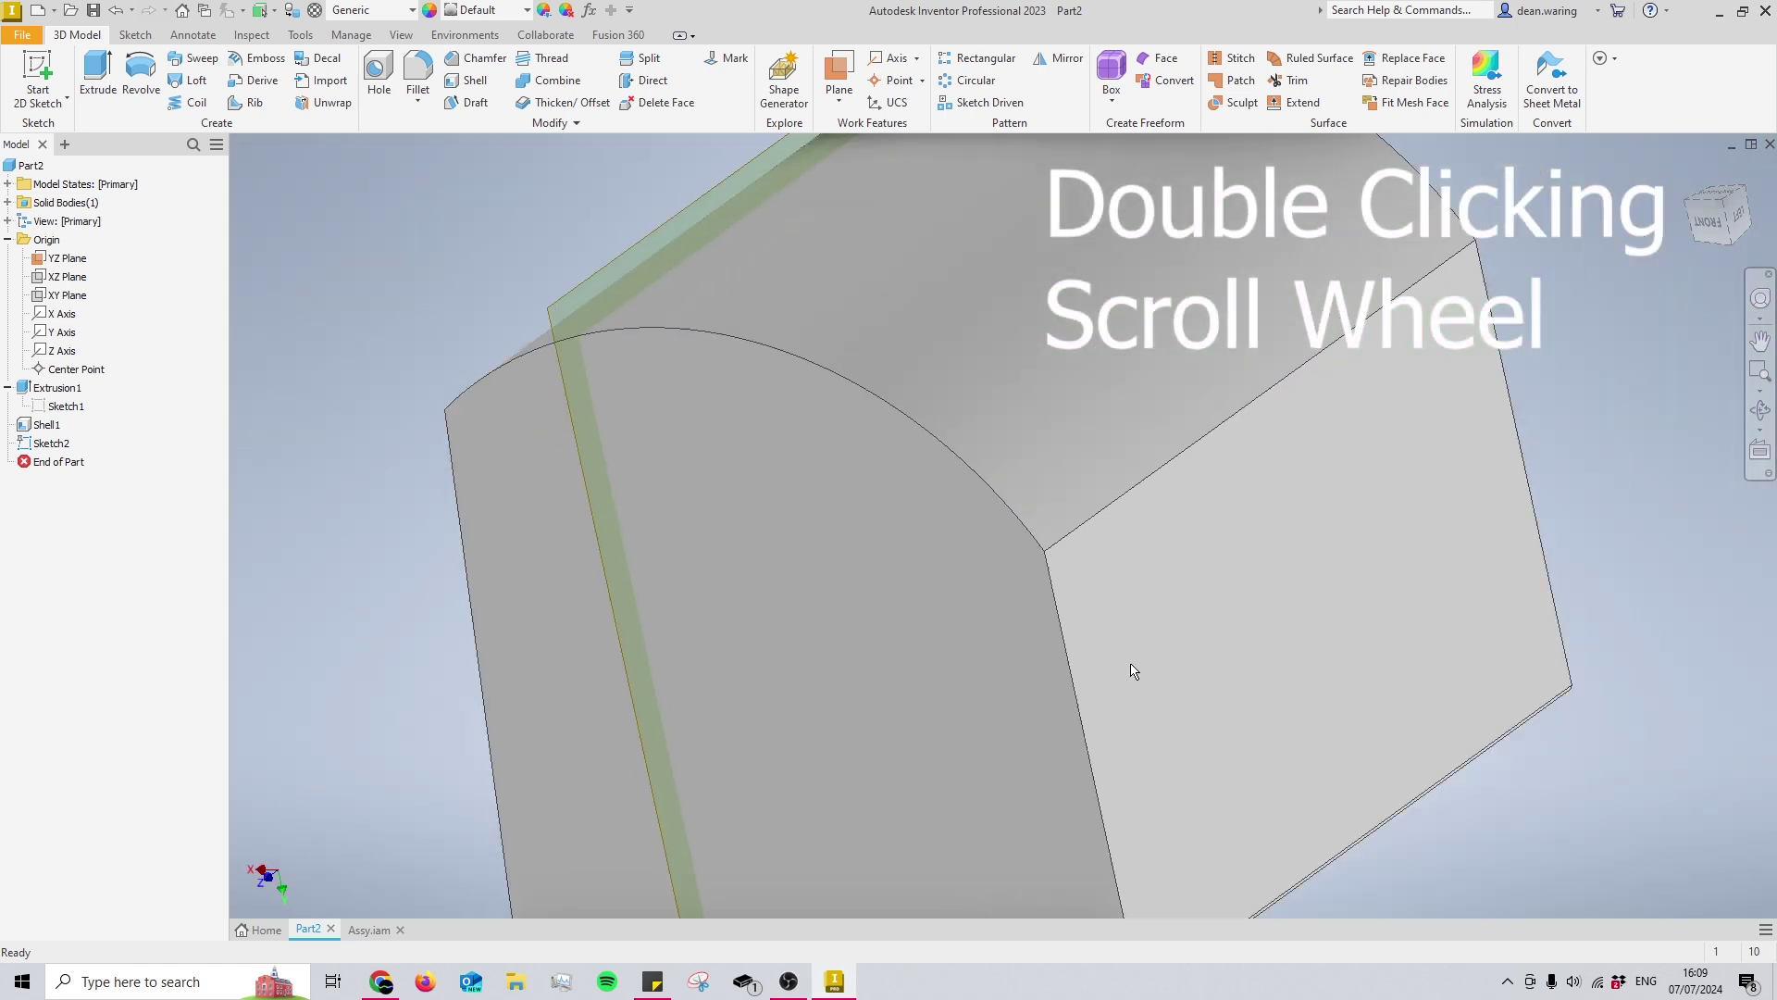
# - Orbit the part towards its underside, zoom it out of sight and bring the whole model back into view, repeating the zoom
pyautogui.keyDown('shift'); pyautogui.moveTo(996, 583); pyautogui.dragTo(960, 492, button='middle'); pyautogui.keyUp('shift')
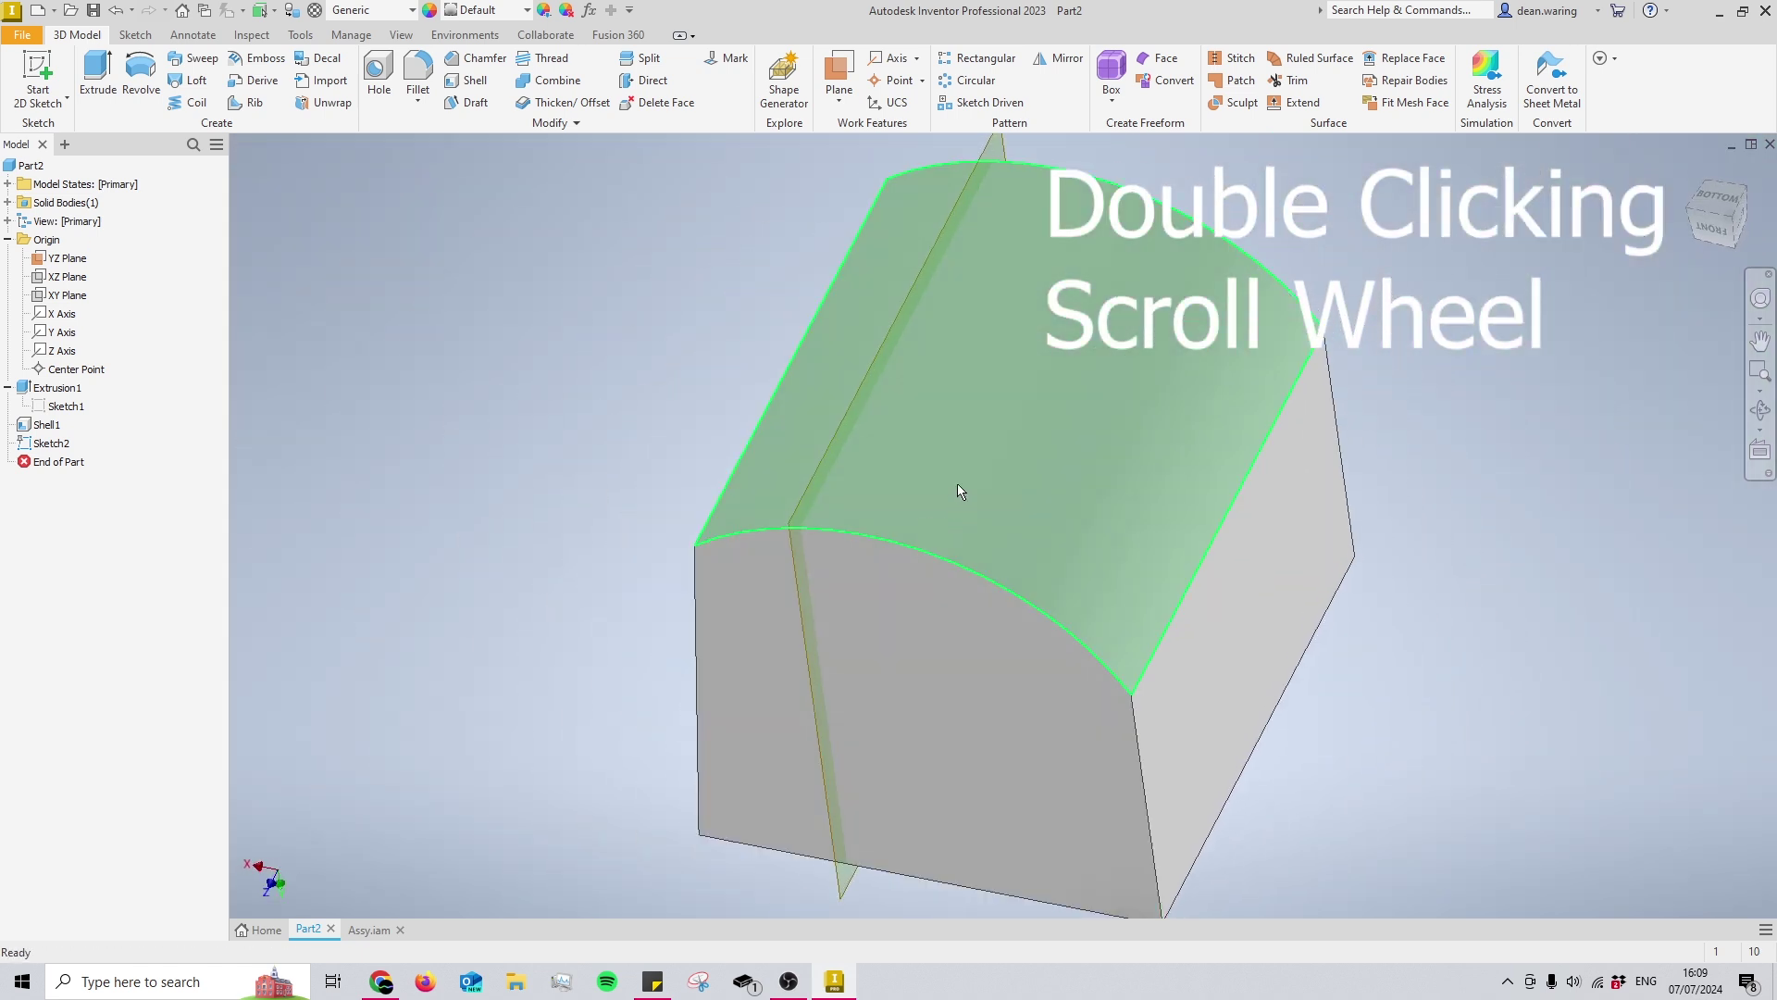
pyautogui.scroll(5, 996, 471)
pyautogui.scroll(-10, 990, 480)
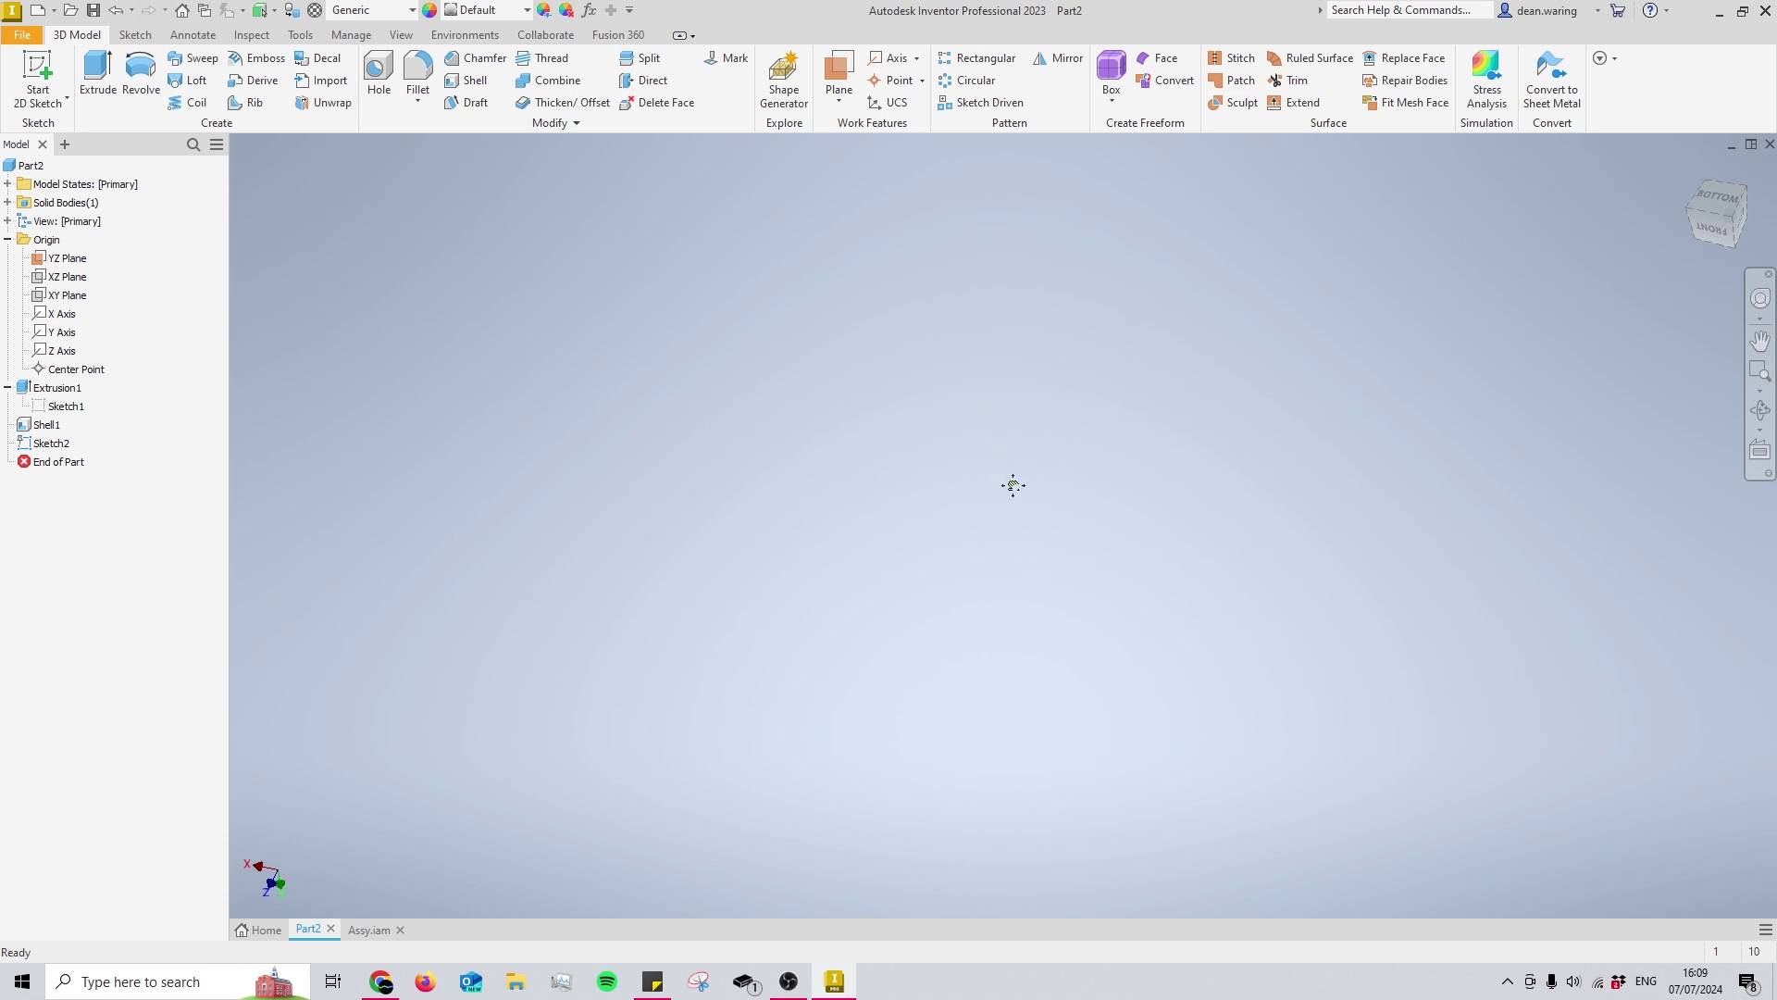
pyautogui.middleClick(1013, 483)
pyautogui.middleClick(1013, 483)
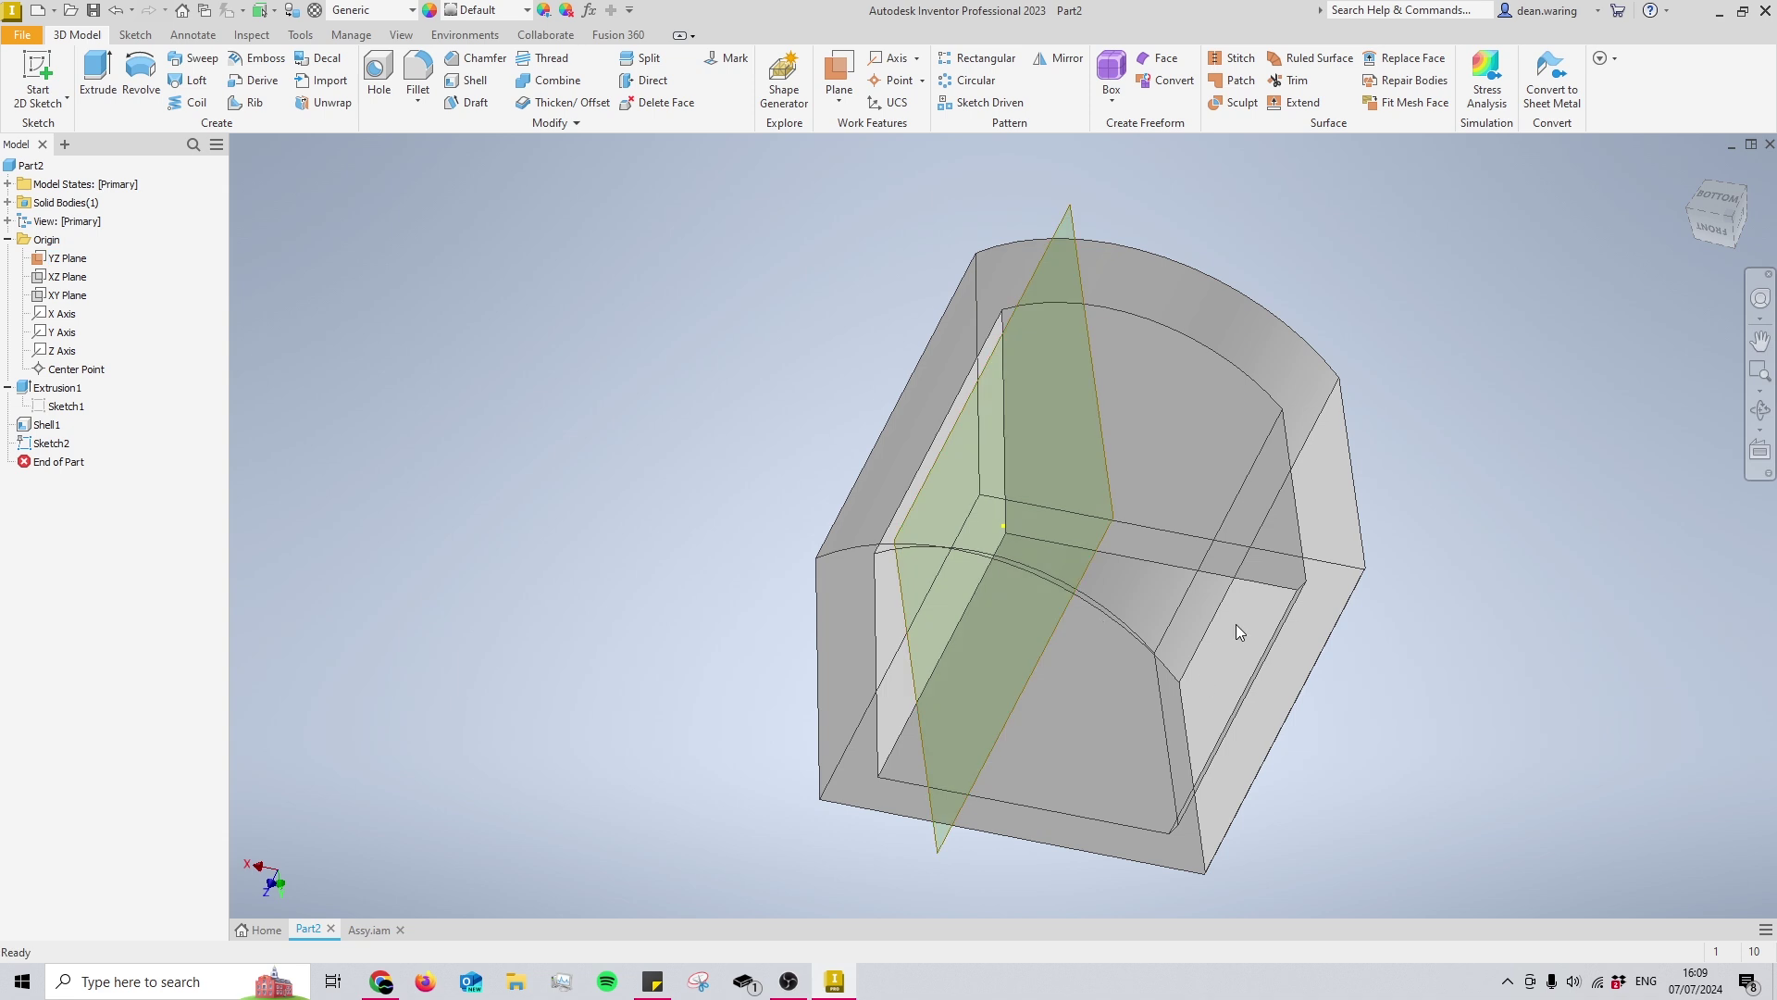
pyautogui.scroll(5, 886, 553)
pyautogui.scroll(5, 1011, 567)
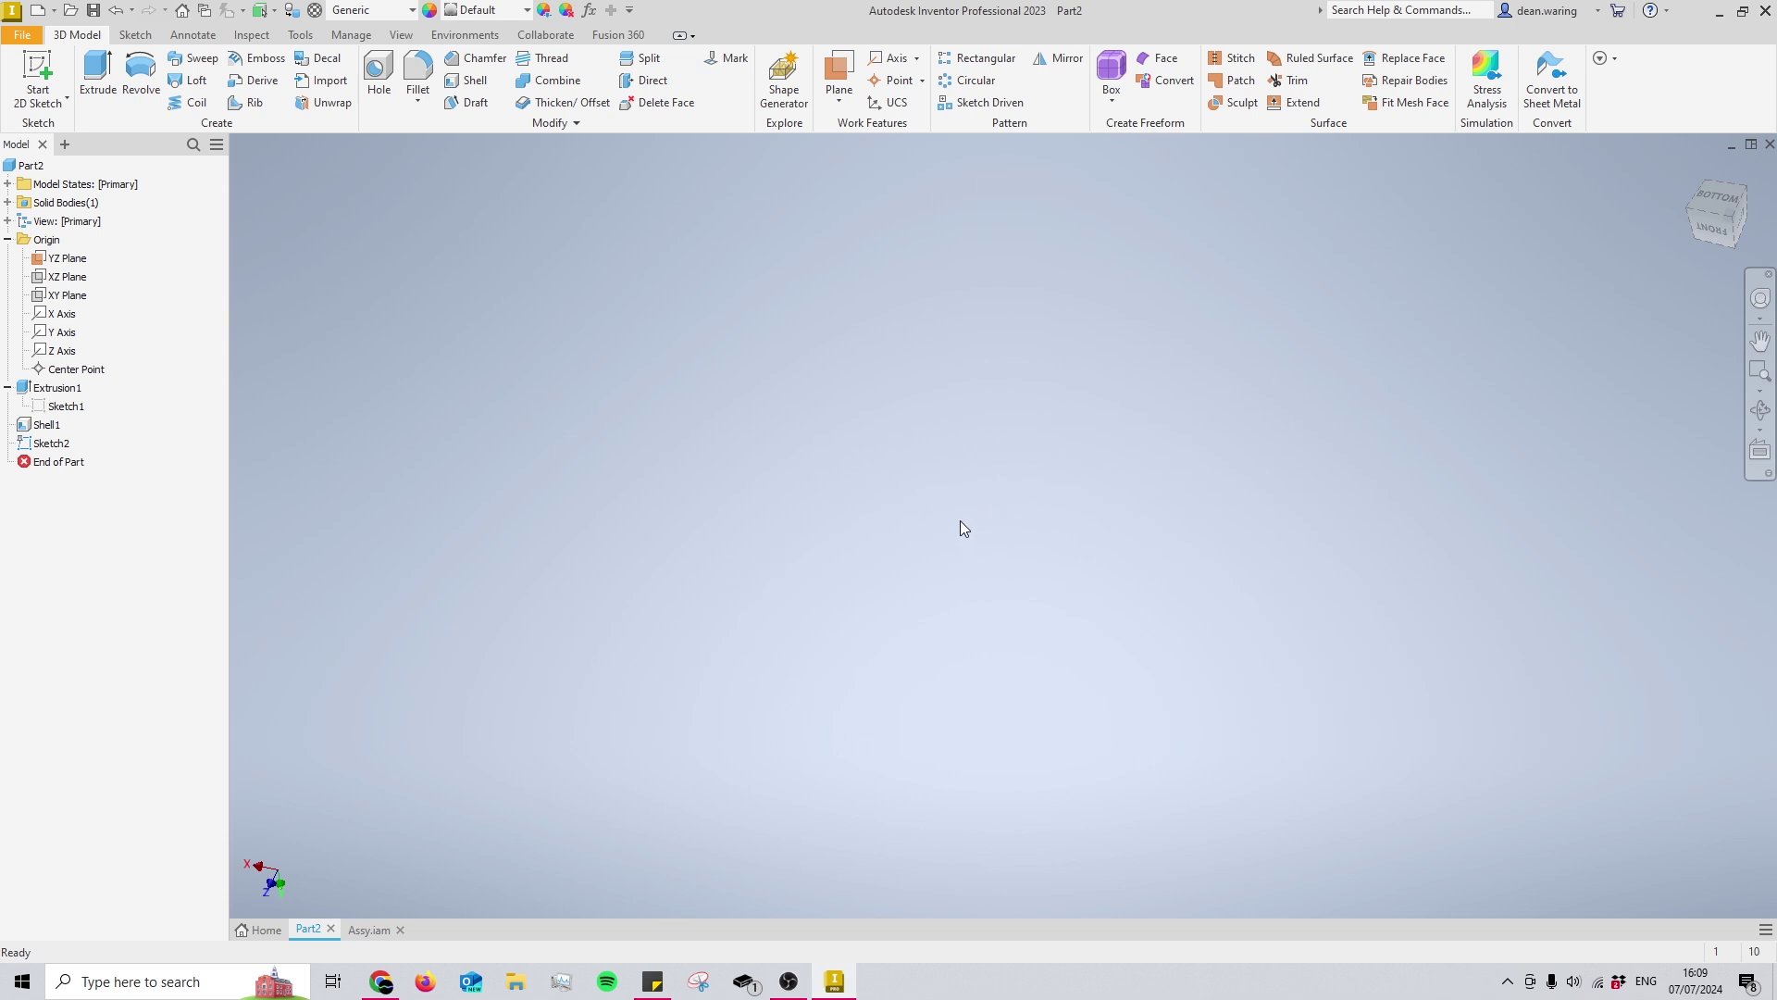
pyautogui.scroll(-5, 997, 602)
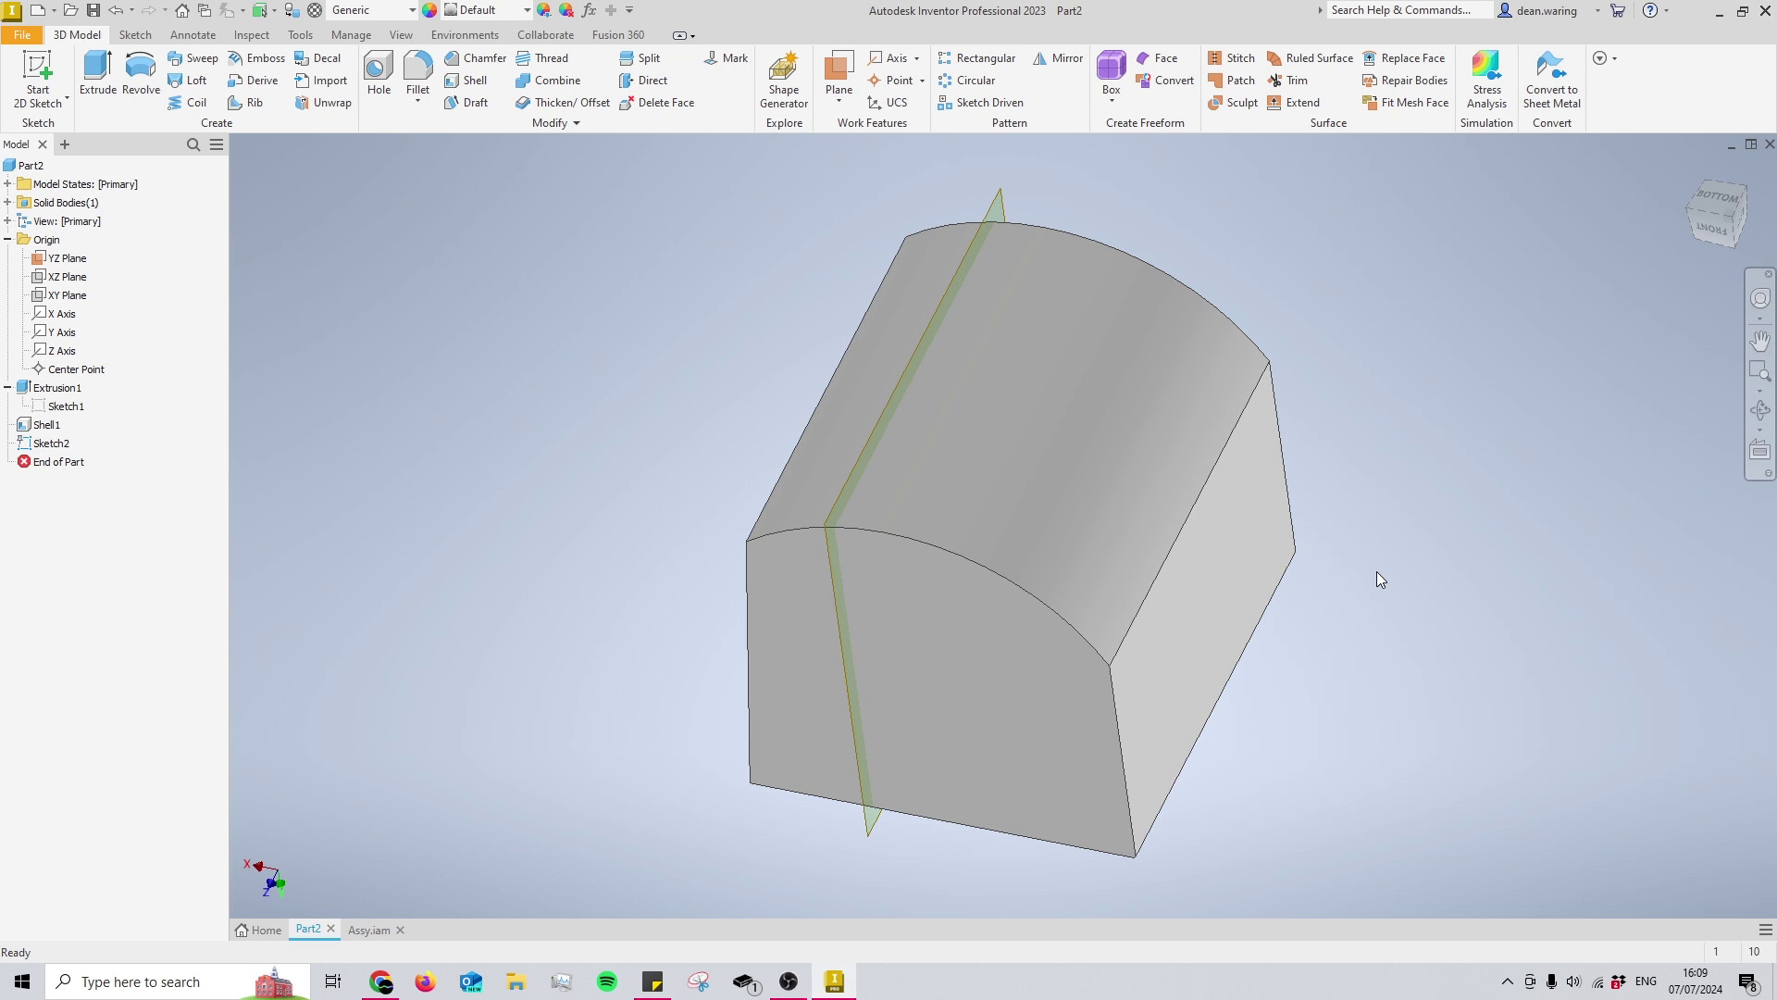
# - Undo the last operation to return to editing the sketch on the YZ plane
pyautogui.hotkey('ctrl', 'z')
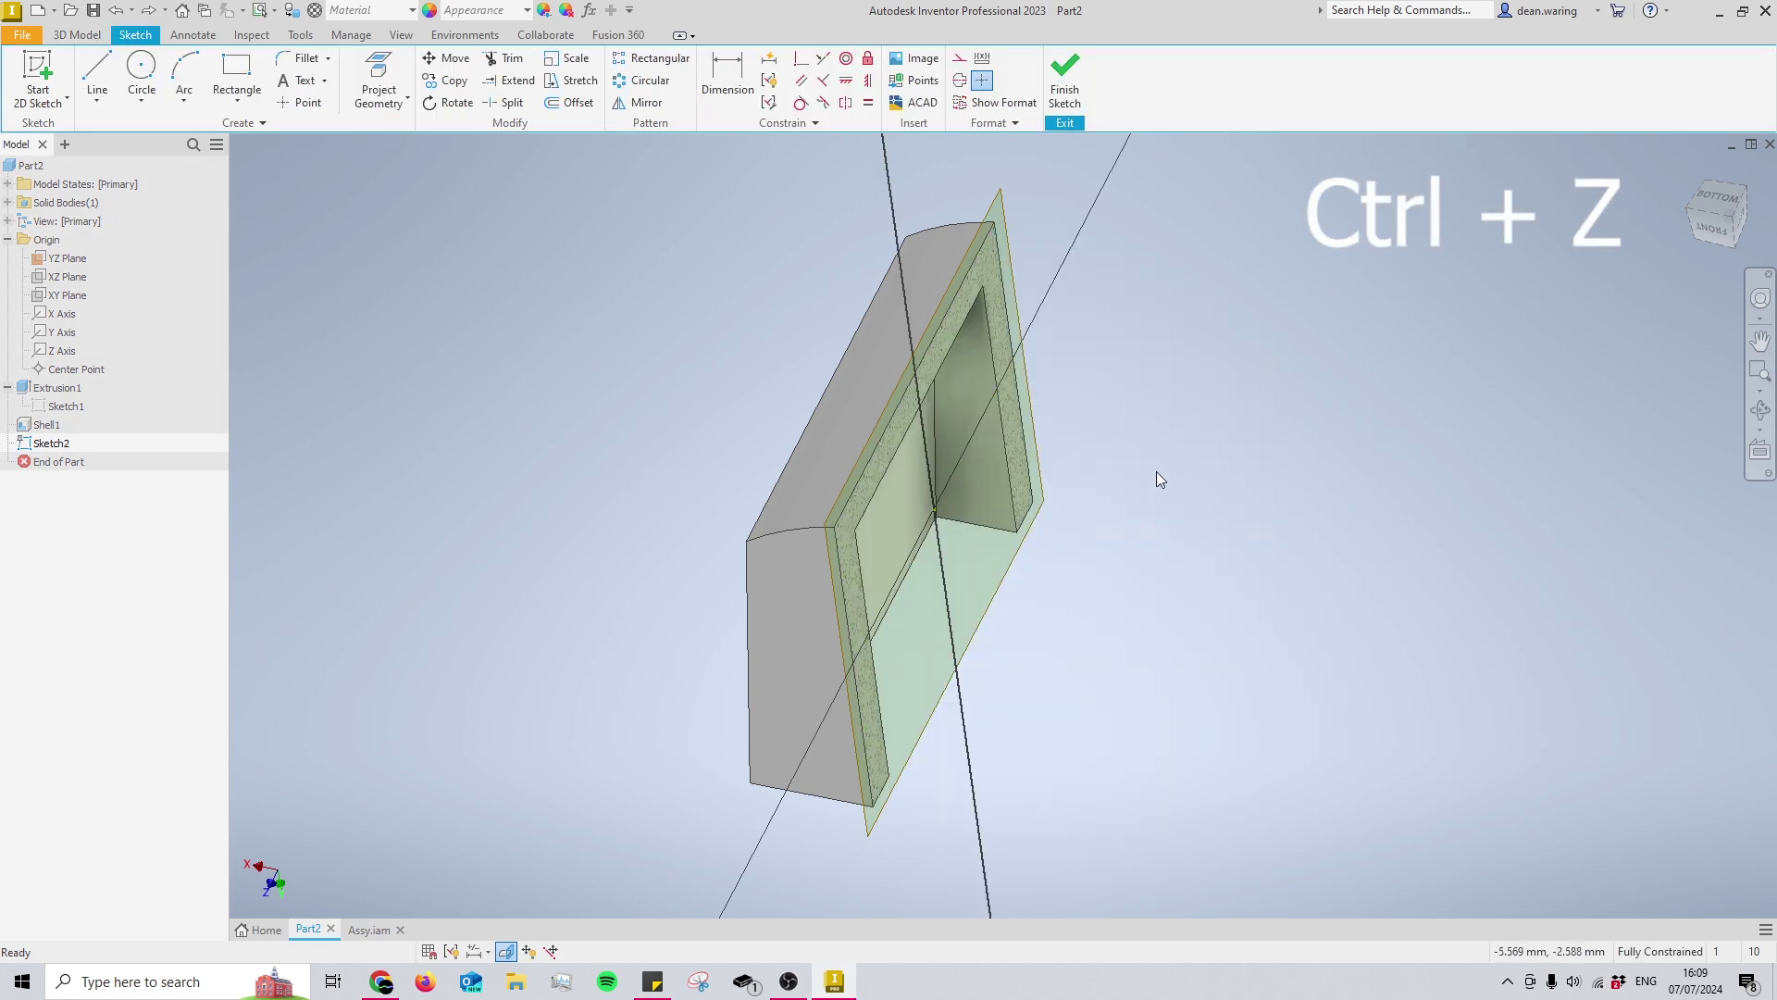
# - Undo the operations repeatedly, back through the YZ-plane sketch, shell and extrusion to the profile sketch and on into Assy.iam
pyautogui.hotkey('ctrl', 'z')
pyautogui.hotkey('ctrl', 'z')
pyautogui.hotkey('ctrl', 'z')
pyautogui.hotkey('ctrl', 'z')
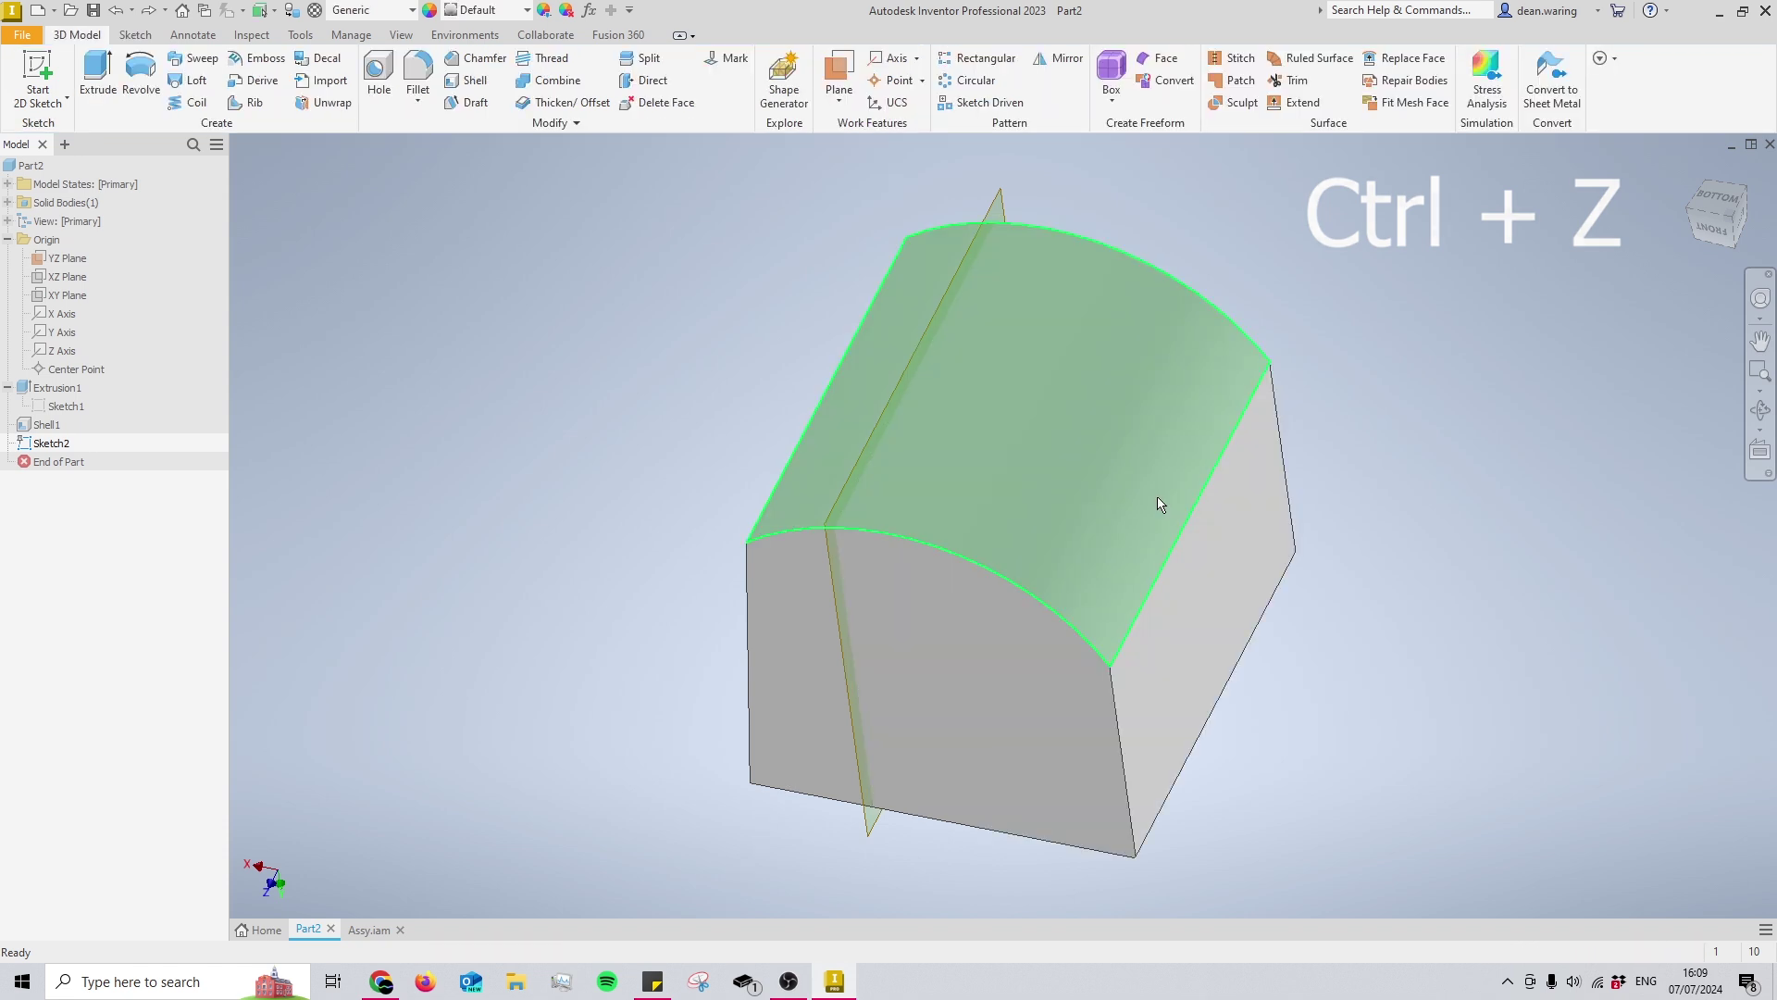
pyautogui.hotkey('ctrl', 'z')
pyautogui.hotkey('ctrl', 'z')
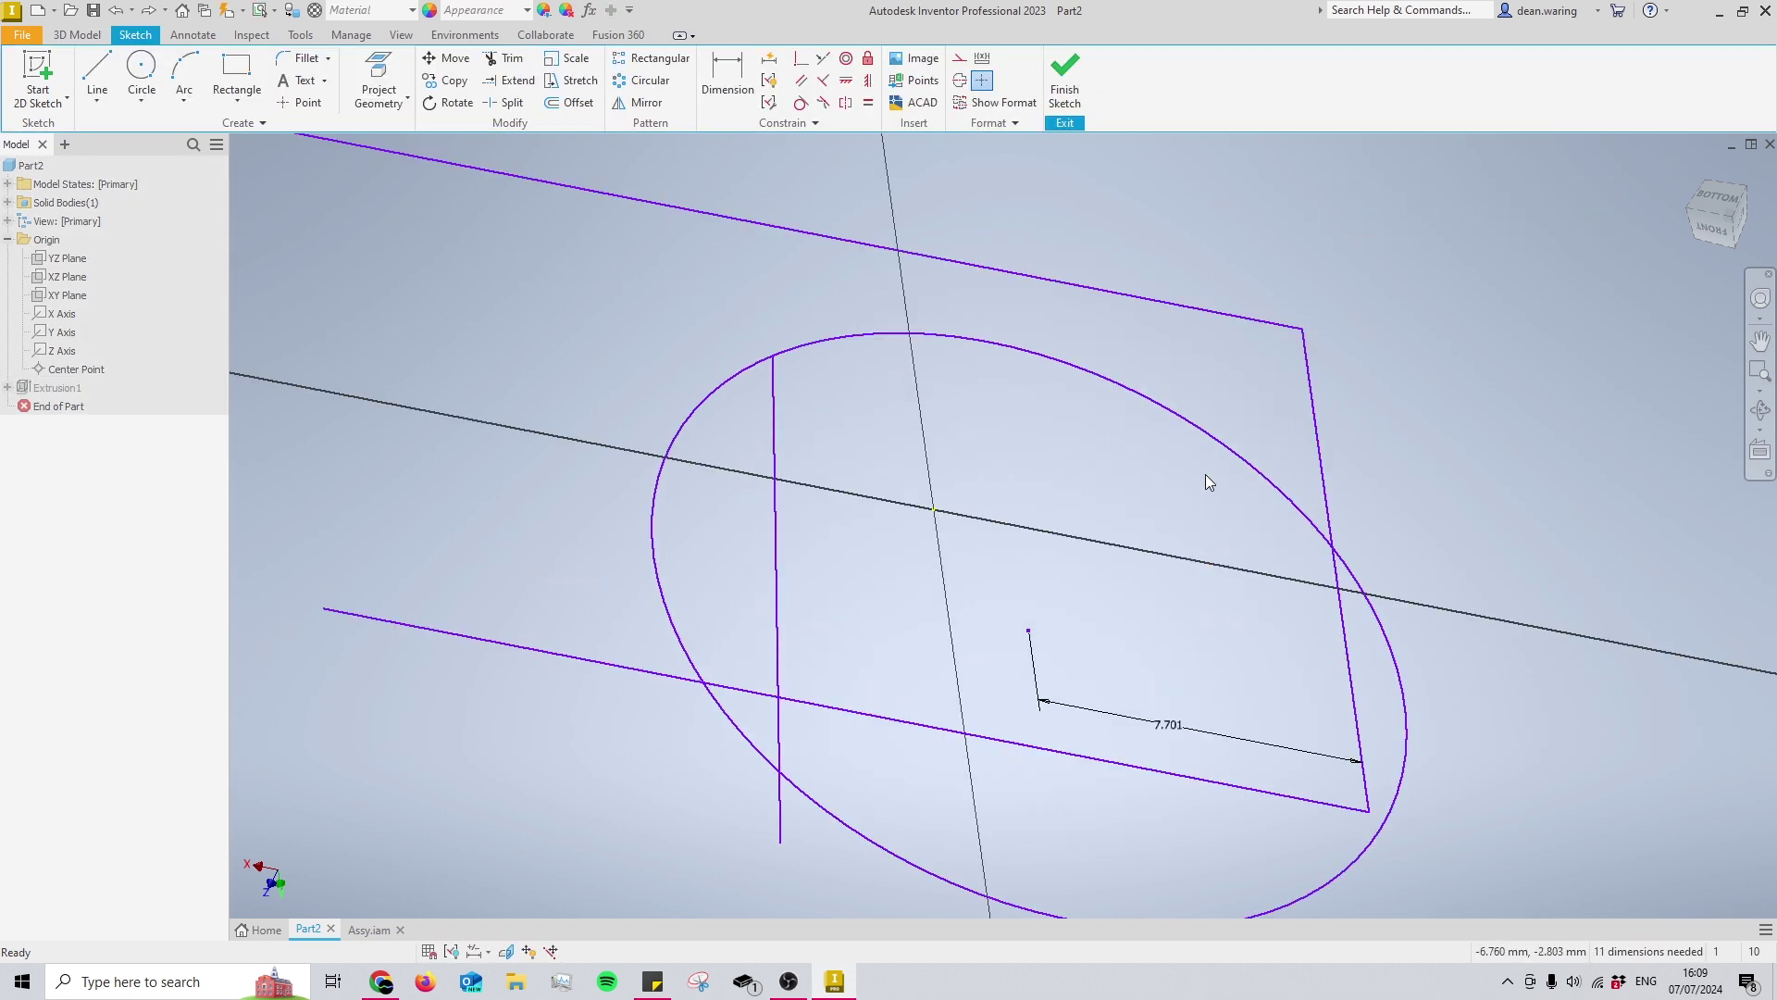
pyautogui.hotkey('ctrl', 'Tab')
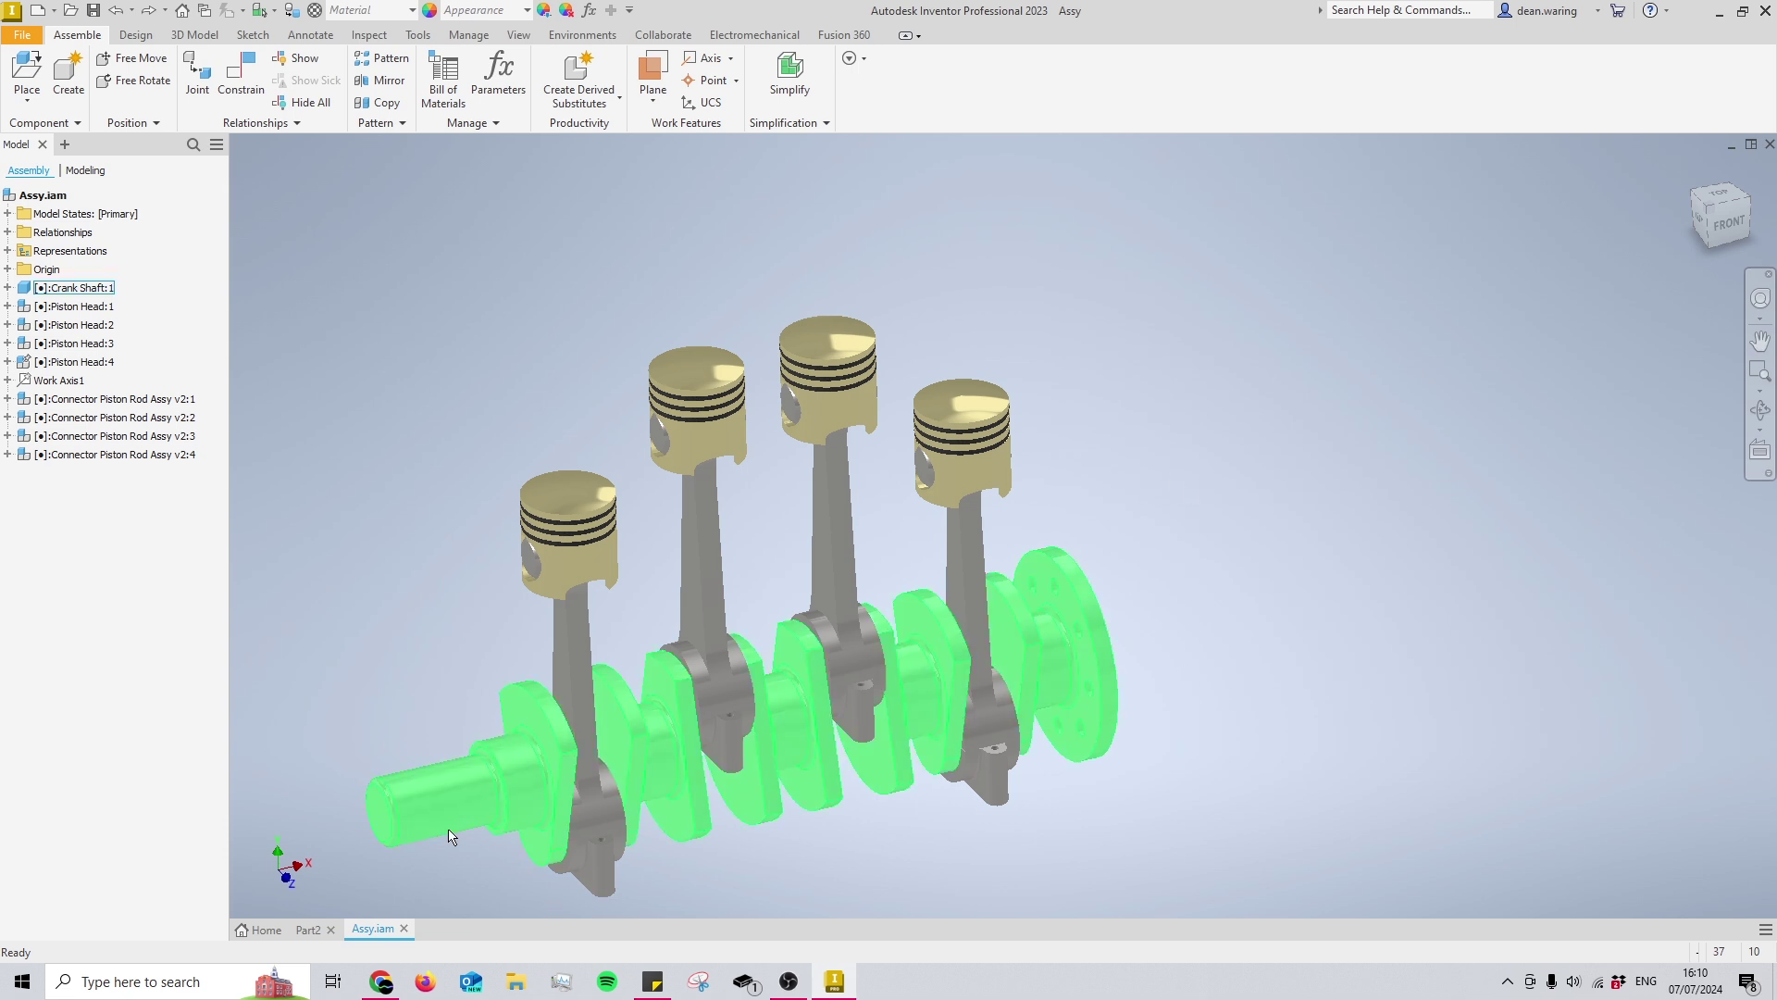
# - Redo all the undone operations in the assembly and Part2 until the extrusion, shell and finished YZ-plane sketch are restored
pyautogui.hotkey('ctrl', 'y')
pyautogui.hotkey('ctrl', 'y')
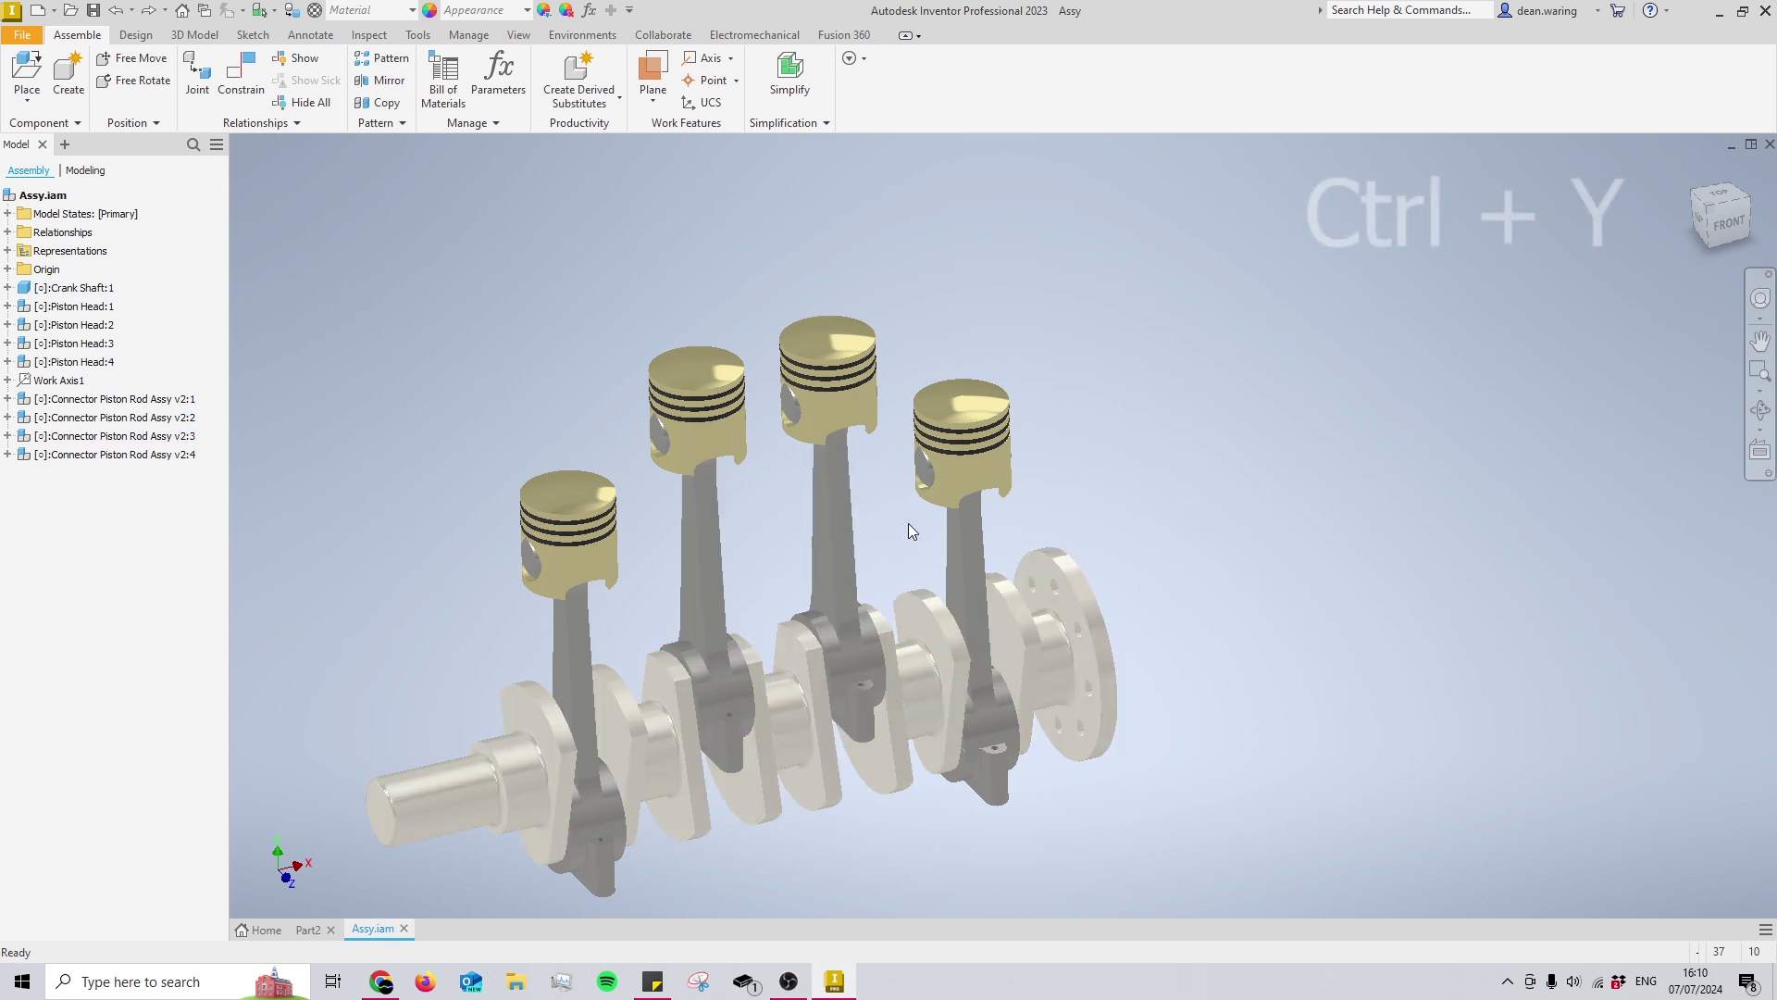
pyautogui.hotkey('ctrl', 'y')
pyautogui.hotkey('ctrl', 'y')
pyautogui.hotkey('ctrl', 'y')
pyautogui.hotkey('ctrl', 'y')
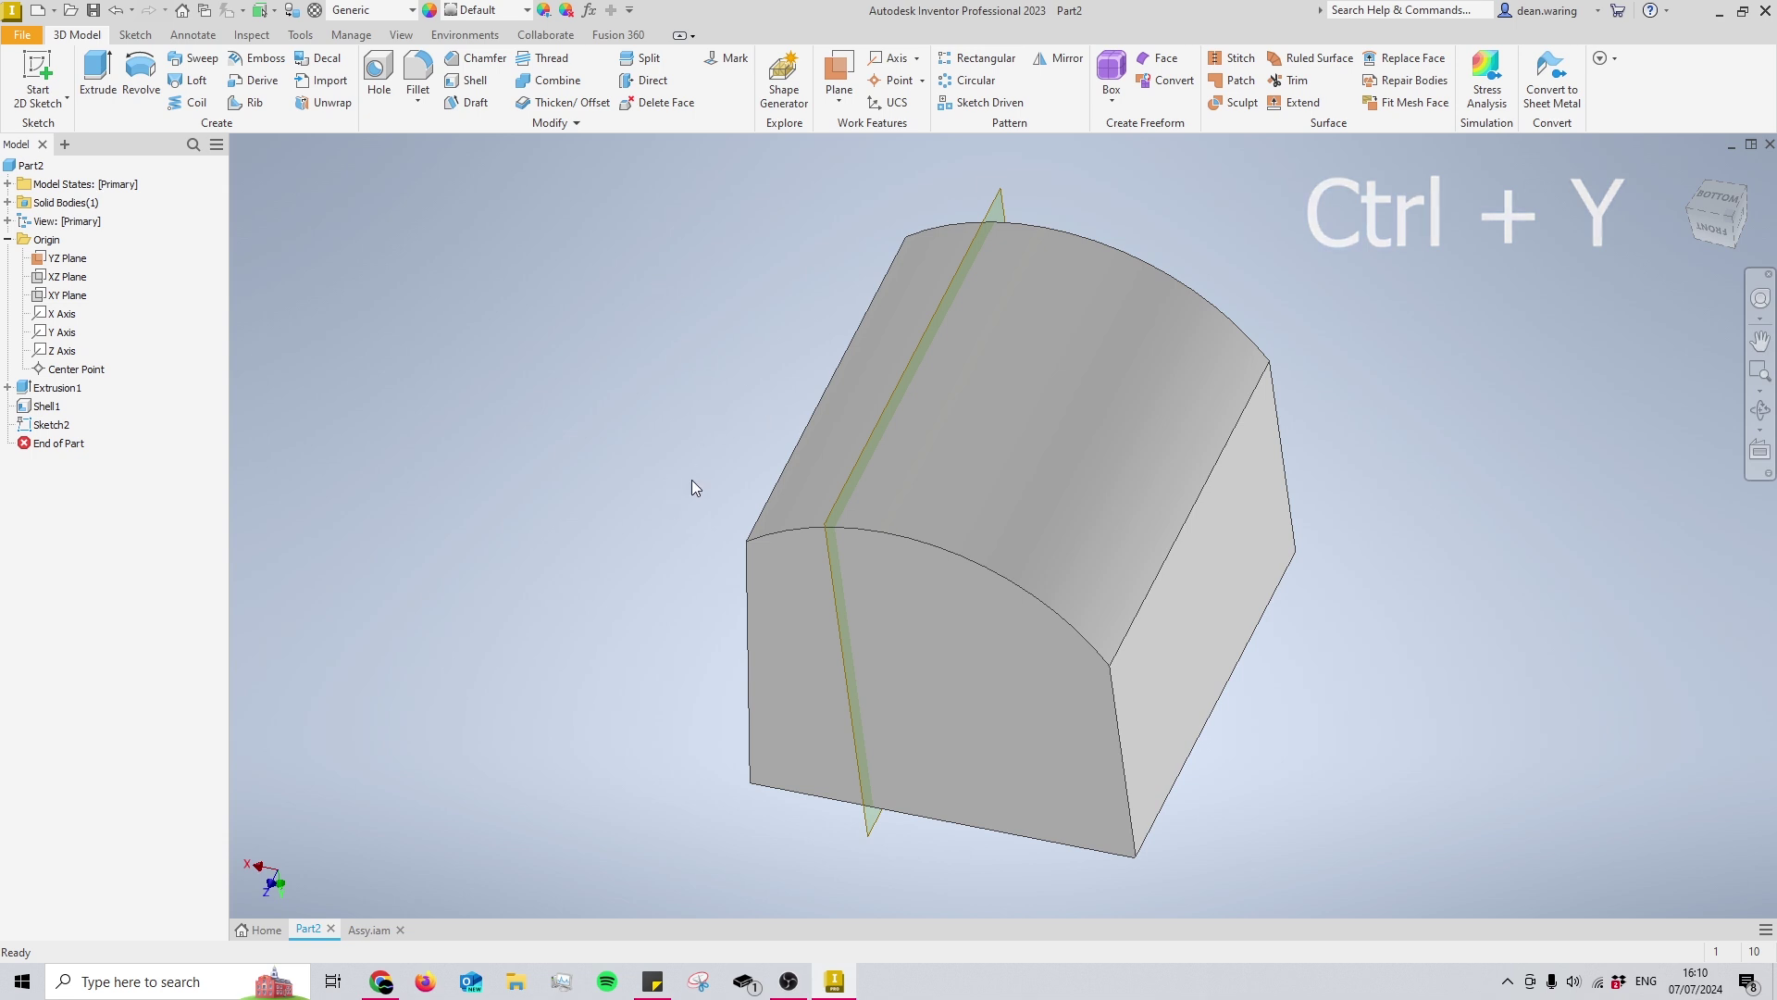
# - Collapse the Origin folder in Part2's model tree and orbit the part to view its flat side face
pyautogui.moveTo(692, 479); pyautogui.dragTo(696, 470, button='middle')
pyautogui.click(8, 239)
pyautogui.press('F4')
pyautogui.moveTo(889, 445); pyautogui.dragTo(817, 389)
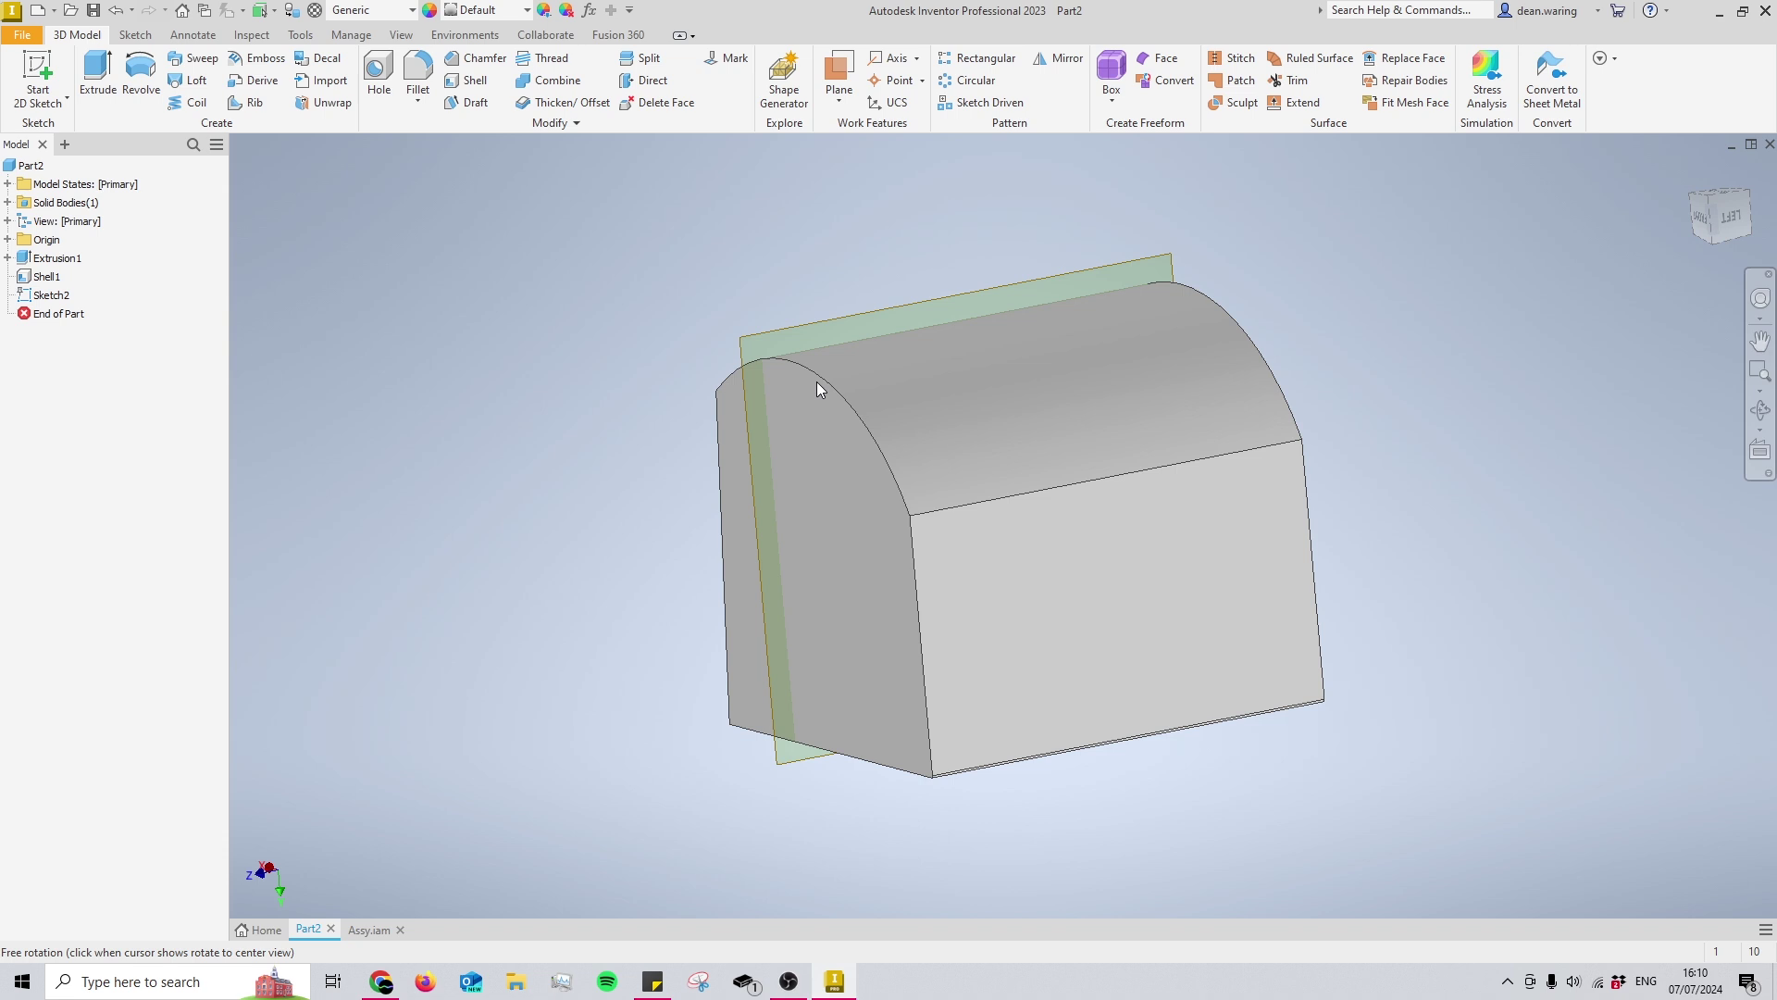
pyautogui.press('Escape')
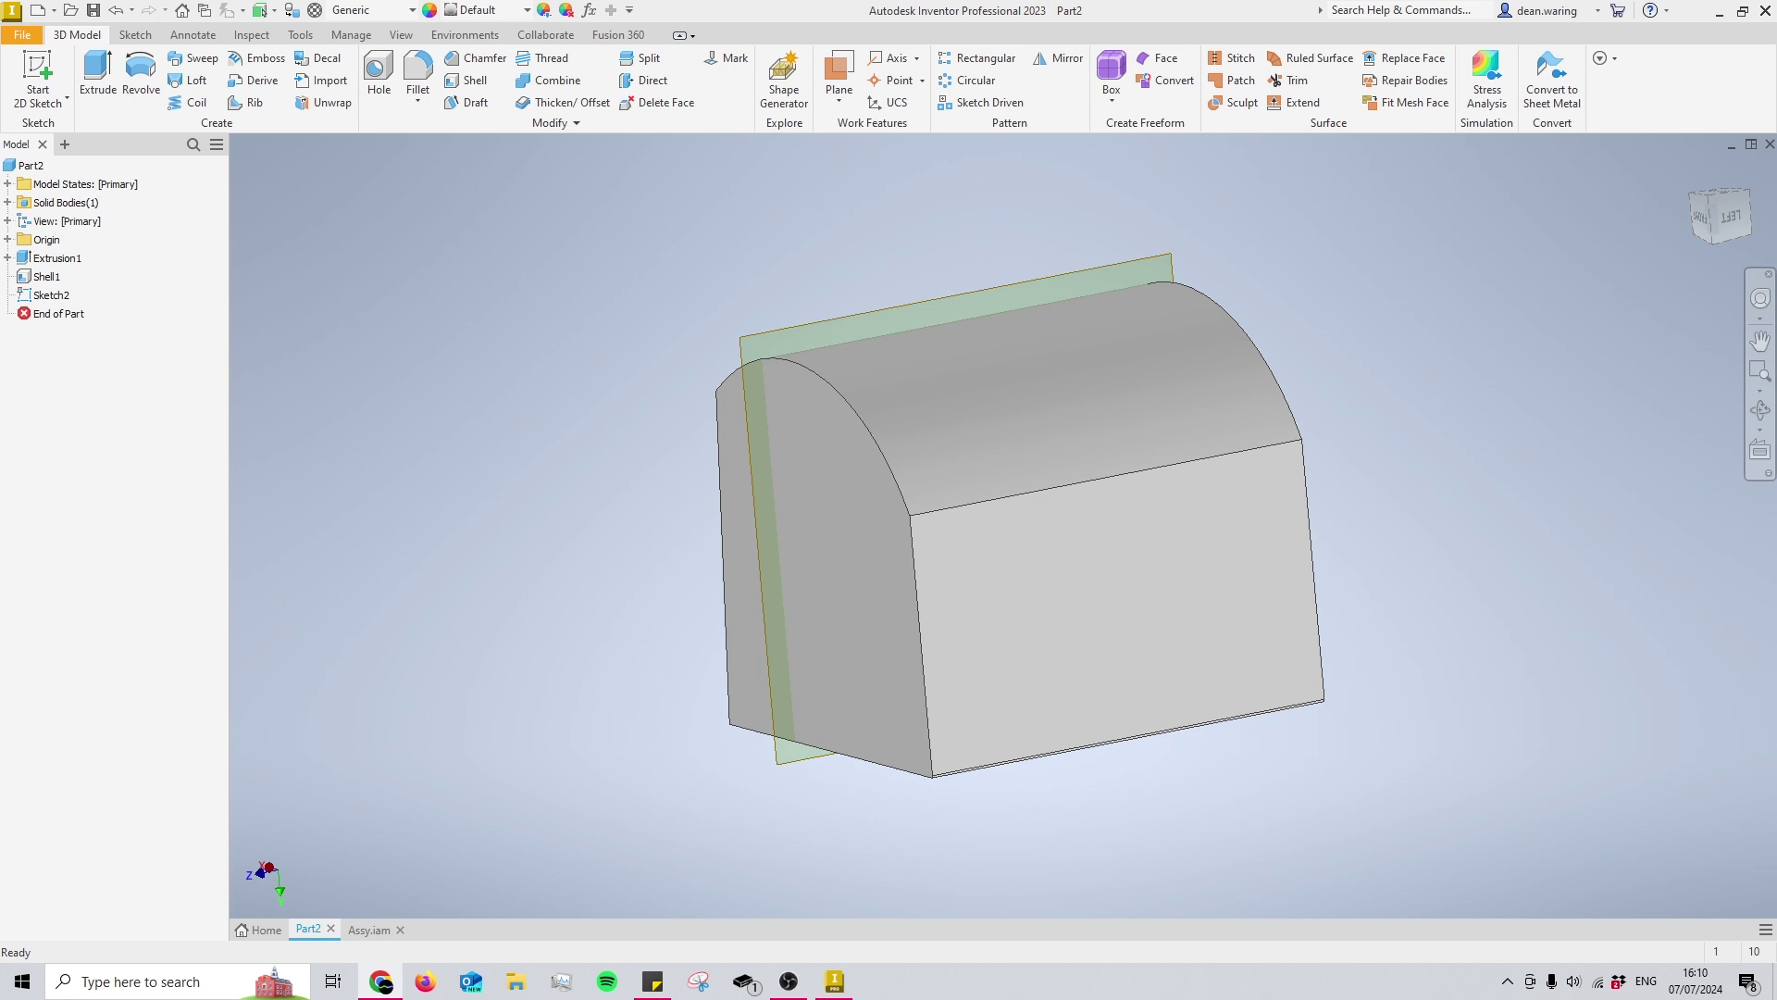
# - Pan the part sideways and orbit it slightly to show more of its arched end face
pyautogui.moveTo(1031, 603); pyautogui.dragTo(1100, 598, button='middle')
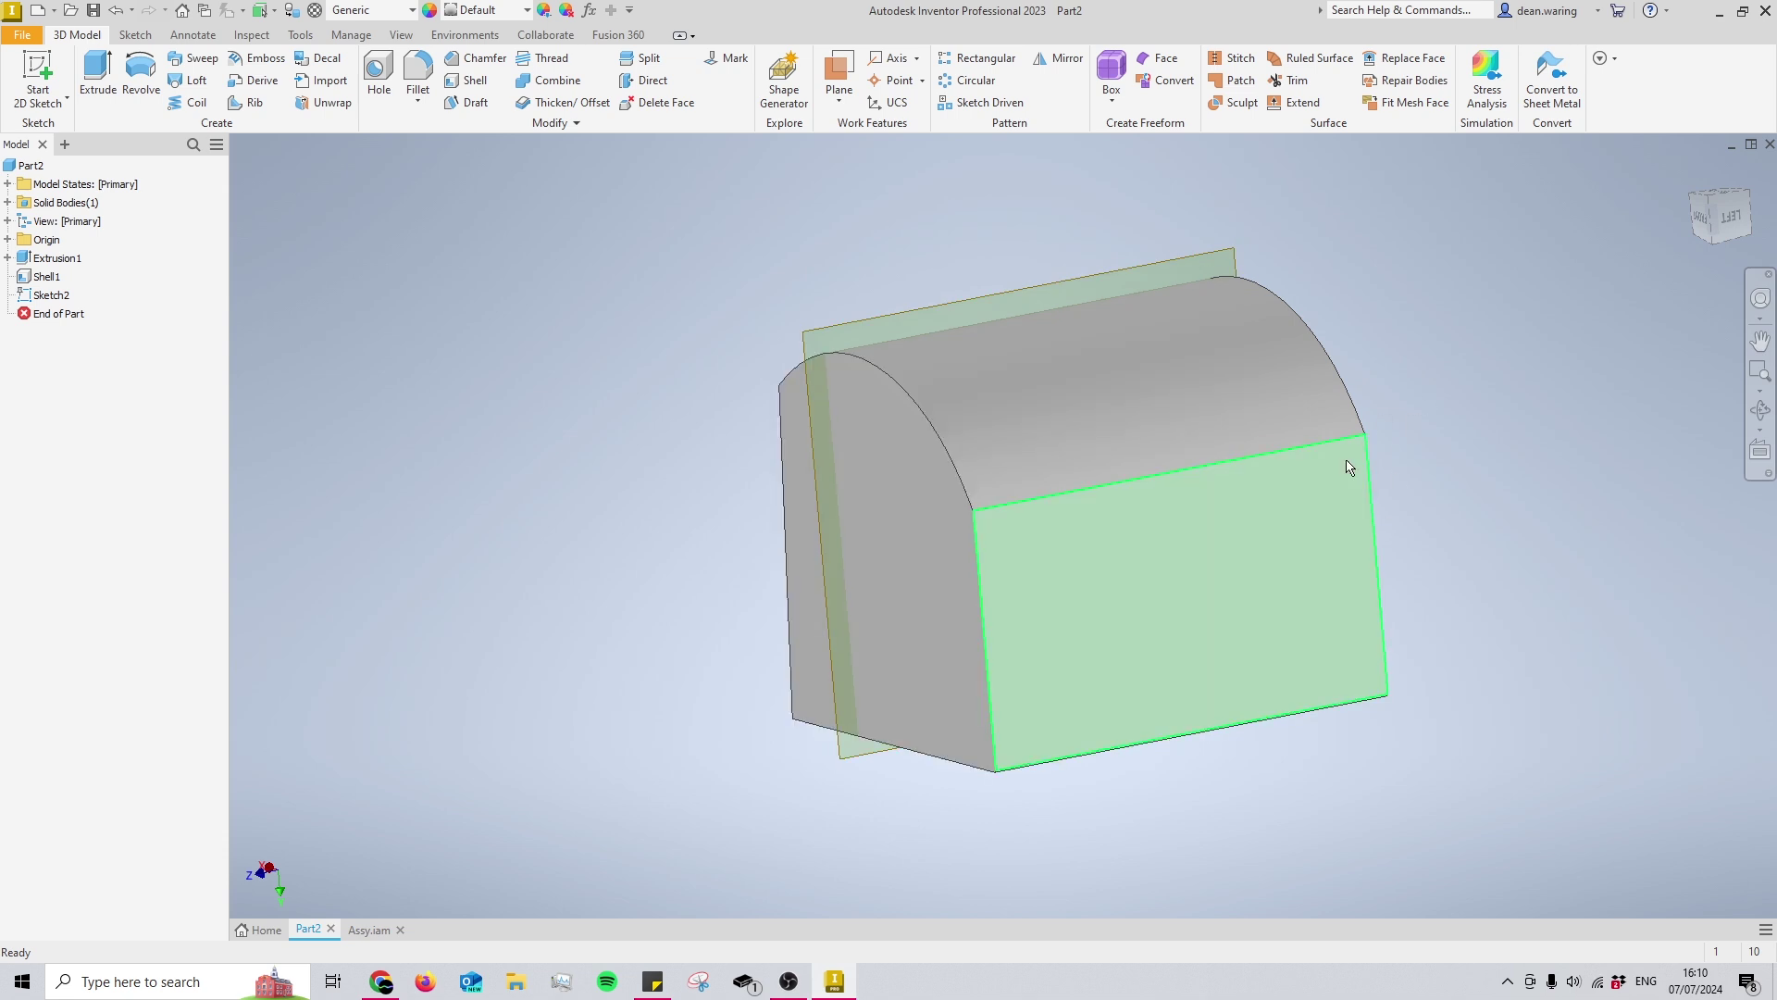
pyautogui.press('F4')
pyautogui.moveTo(1120, 525); pyautogui.dragTo(1155, 555)
pyautogui.keyDown('shift'); pyautogui.moveTo(1155, 555); pyautogui.dragTo(1180, 558, button='middle'); pyautogui.keyUp('shift')
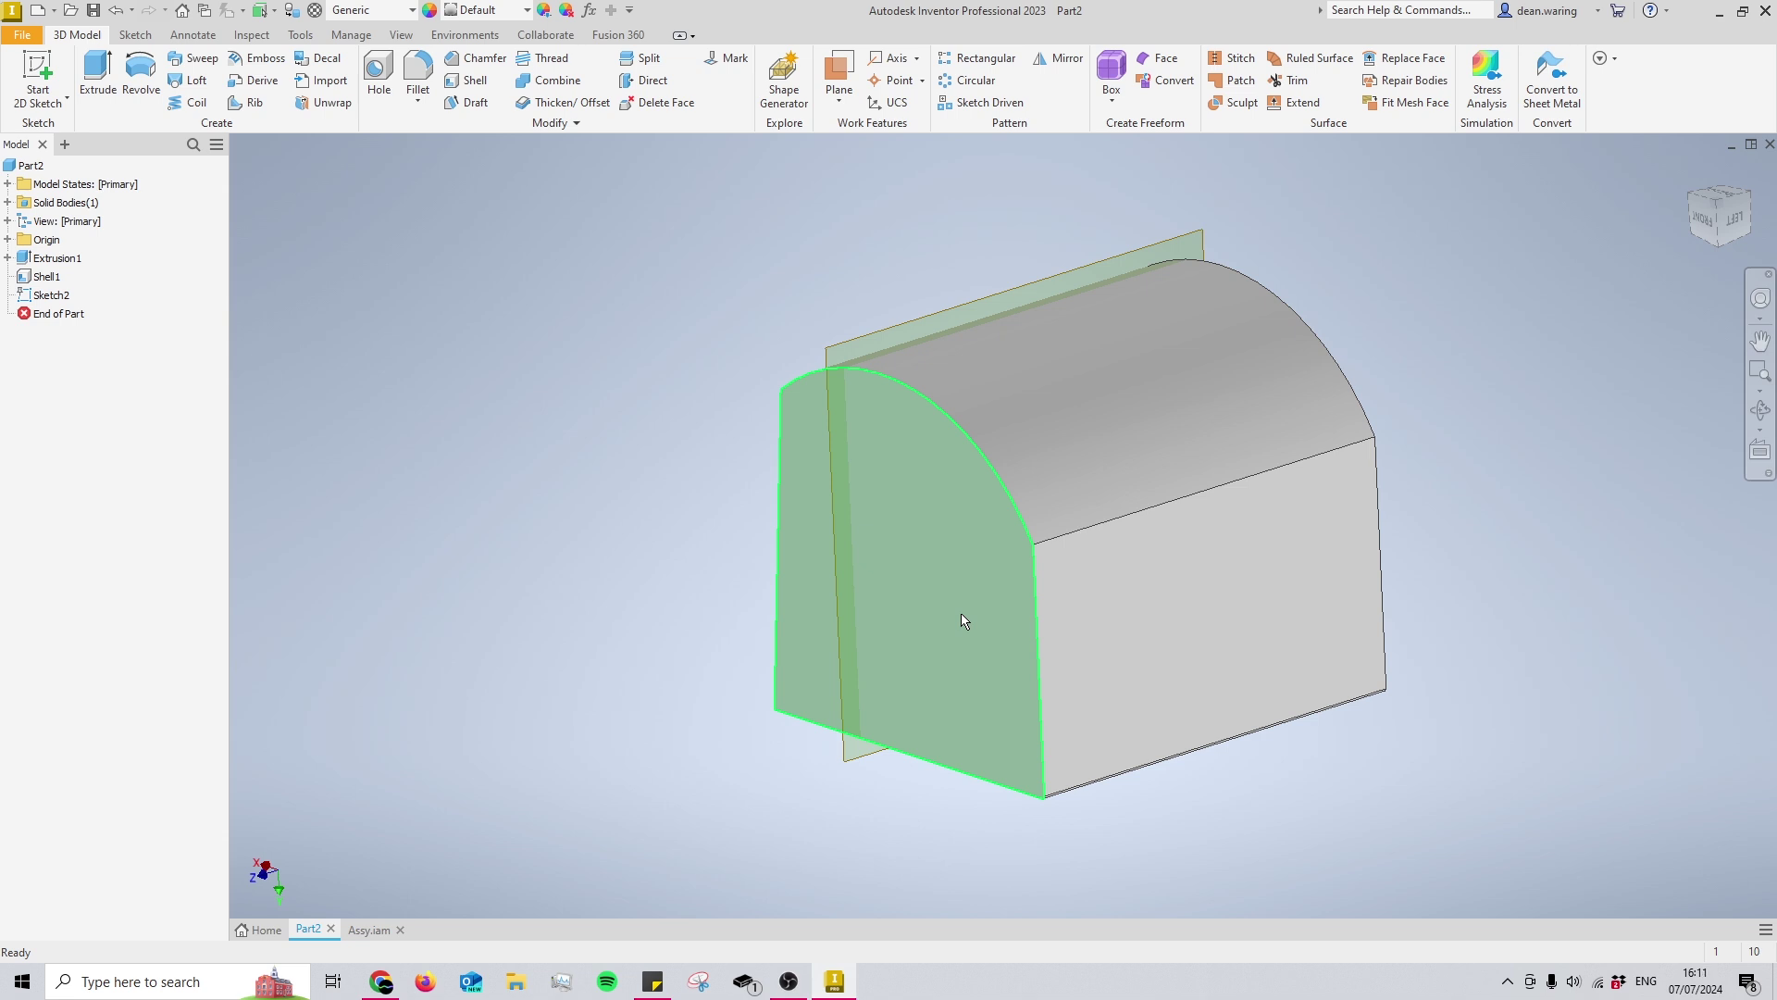
# - Switch to the Assy.iam assembly and pan the crankshaft and pistons towards the middle of the view
pyautogui.click(361, 935)
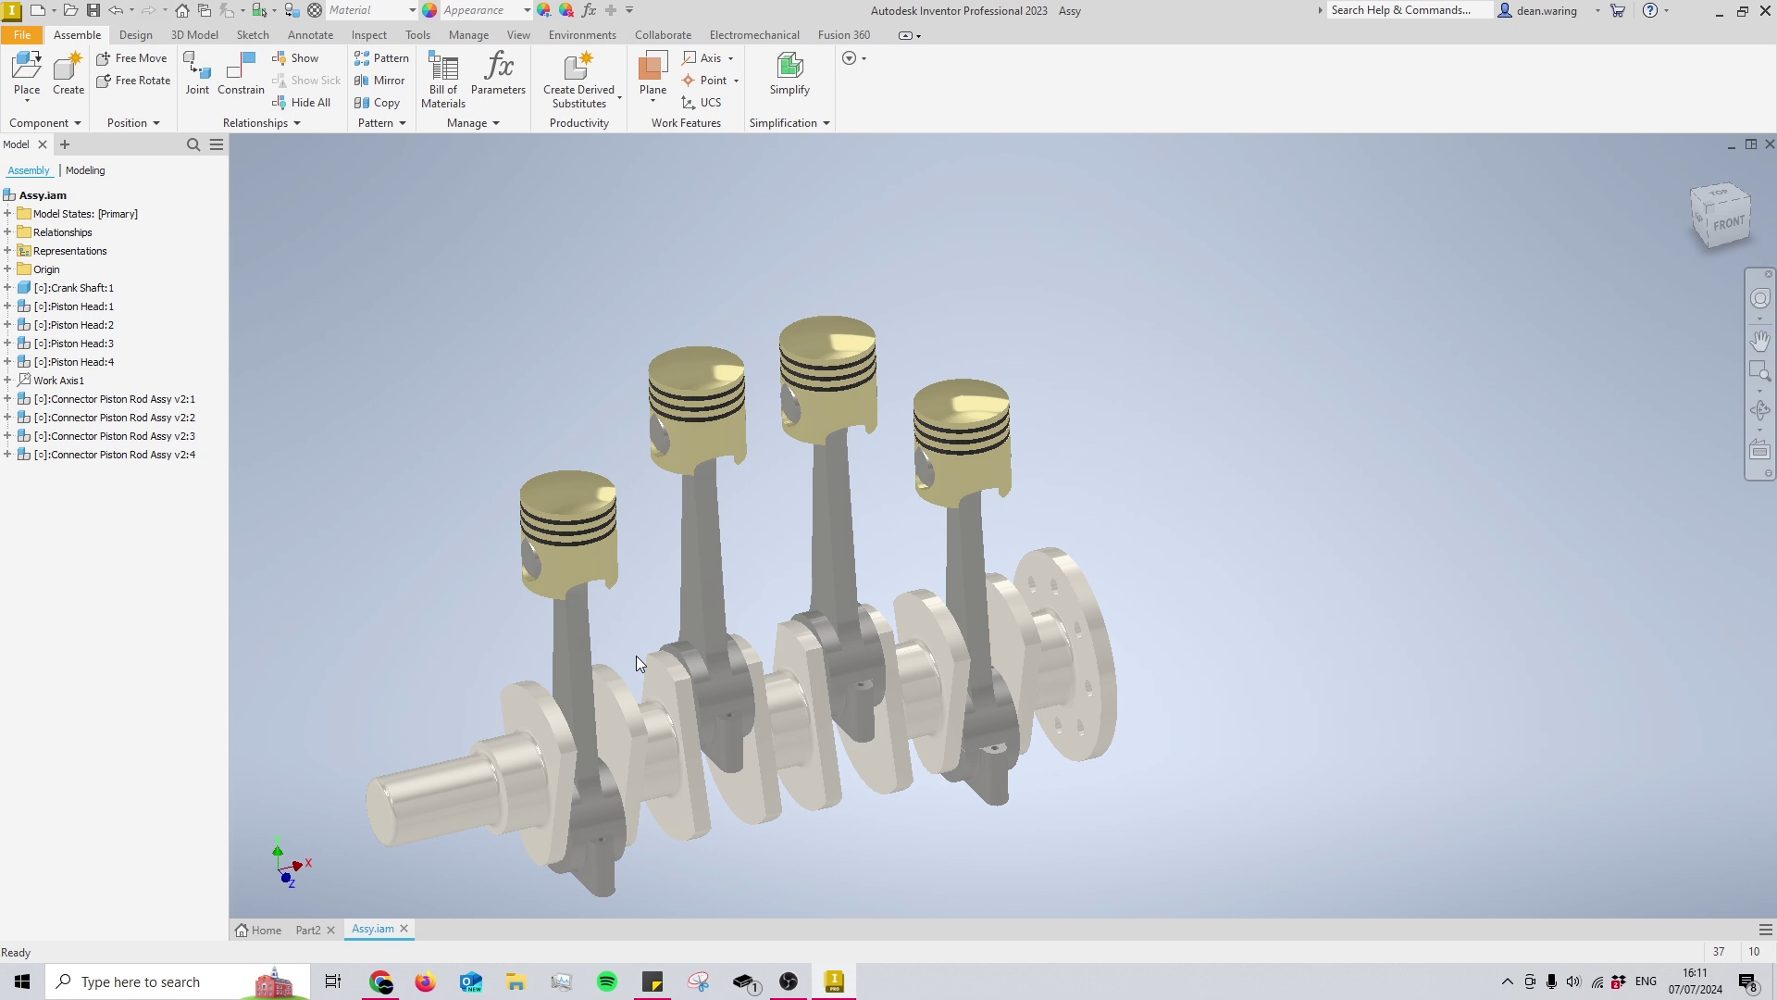
pyautogui.moveTo(875, 496); pyautogui.dragTo(1160, 385, button='middle')
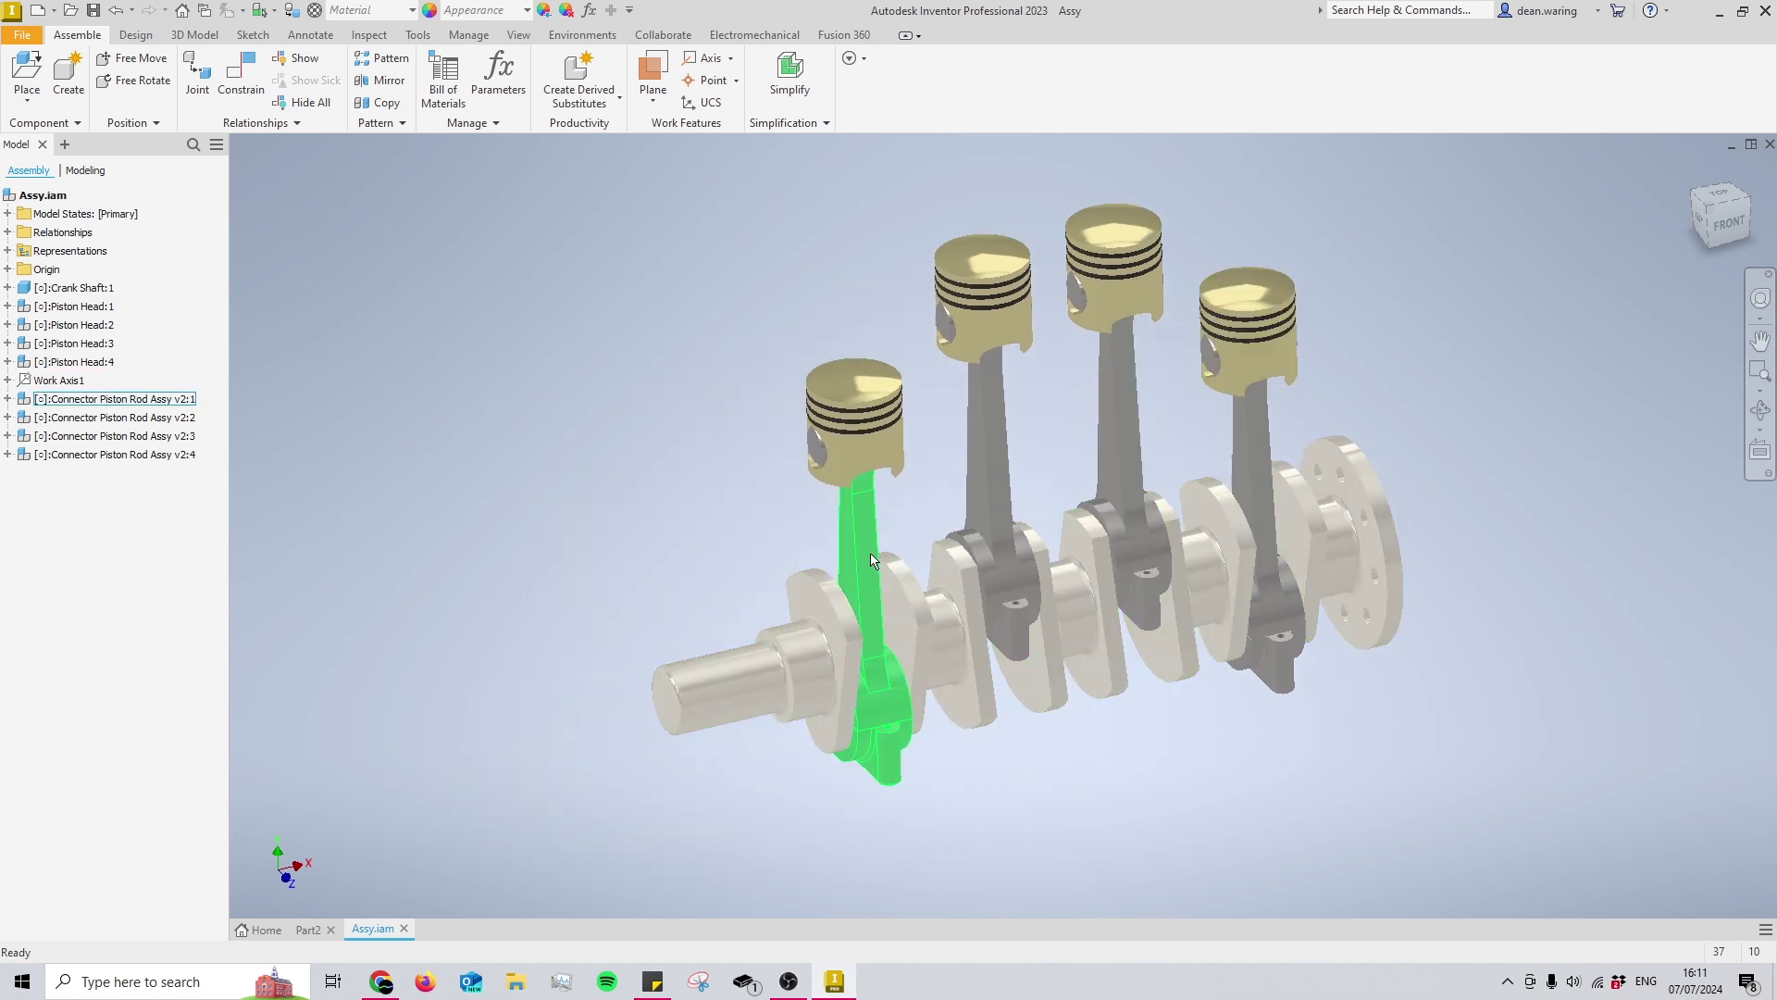